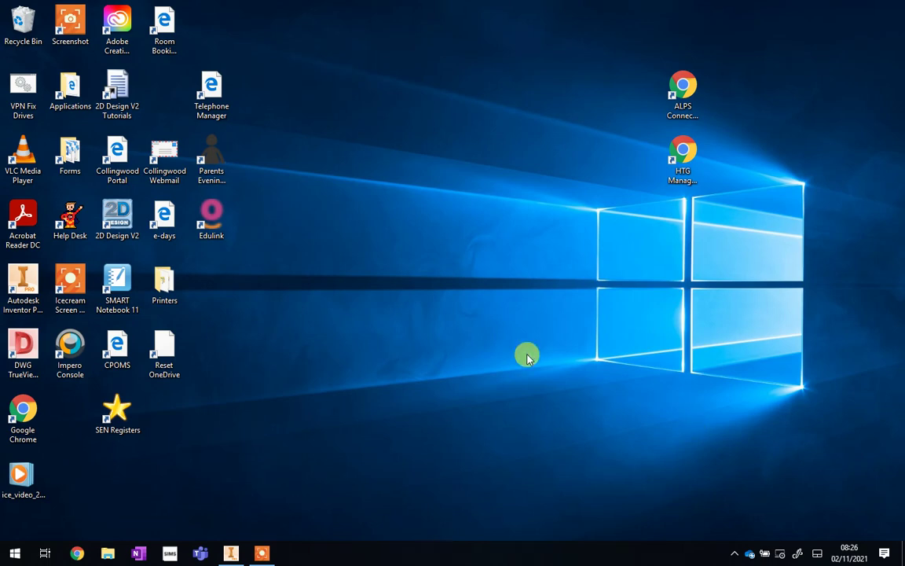
Step: Switch to Autodesk Inventor Professional 2020 and create a new part
click(25, 298)
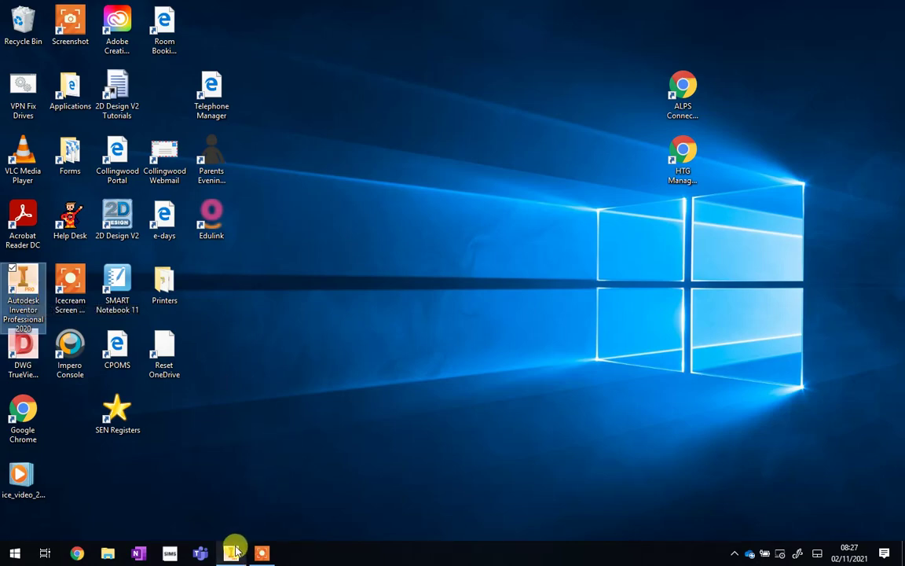
mouse_move(232, 549)
click(253, 516)
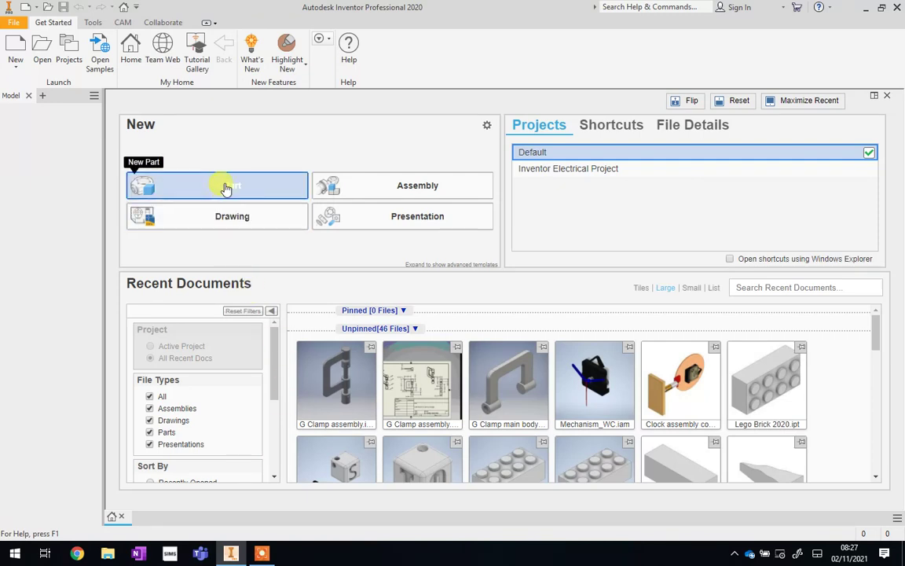
click(225, 187)
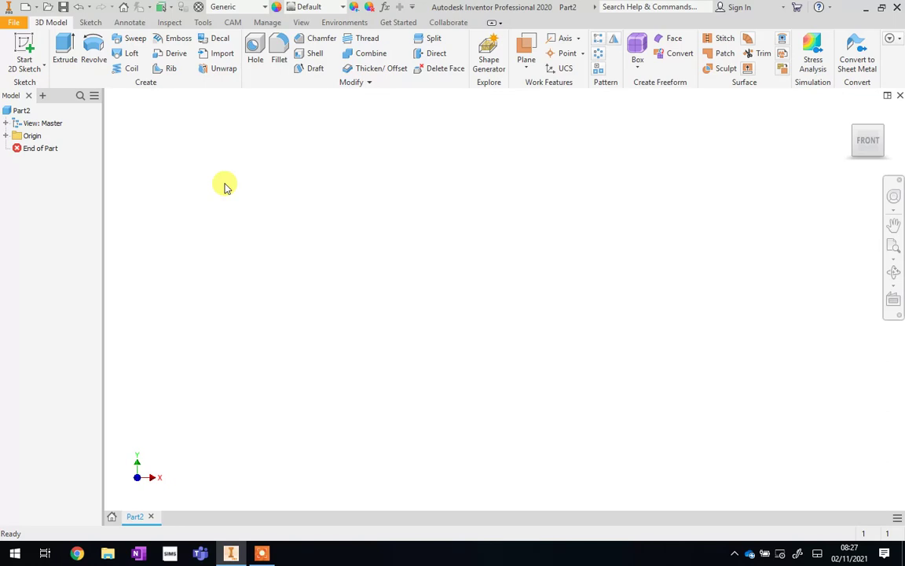
Step: Check the units in the part's document settings and close the settings
click(203, 23)
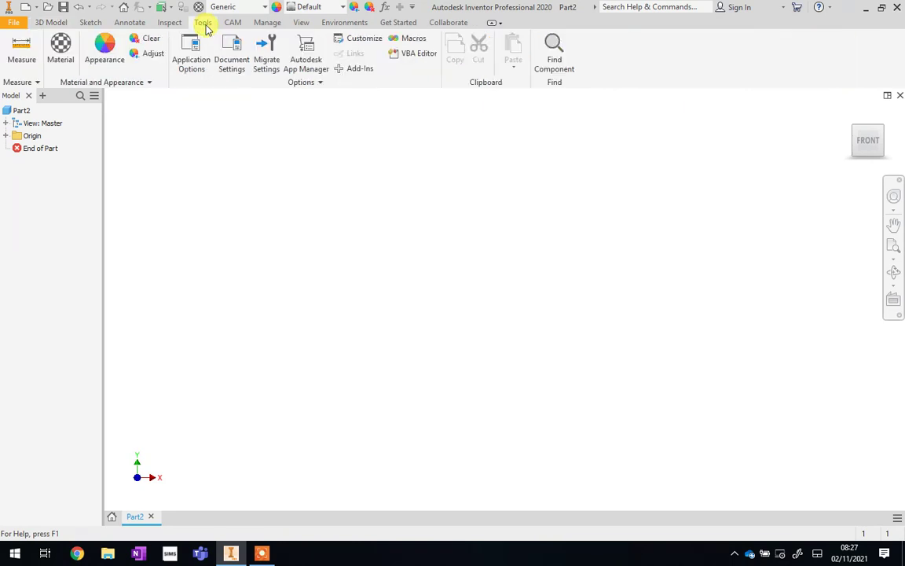
click(232, 60)
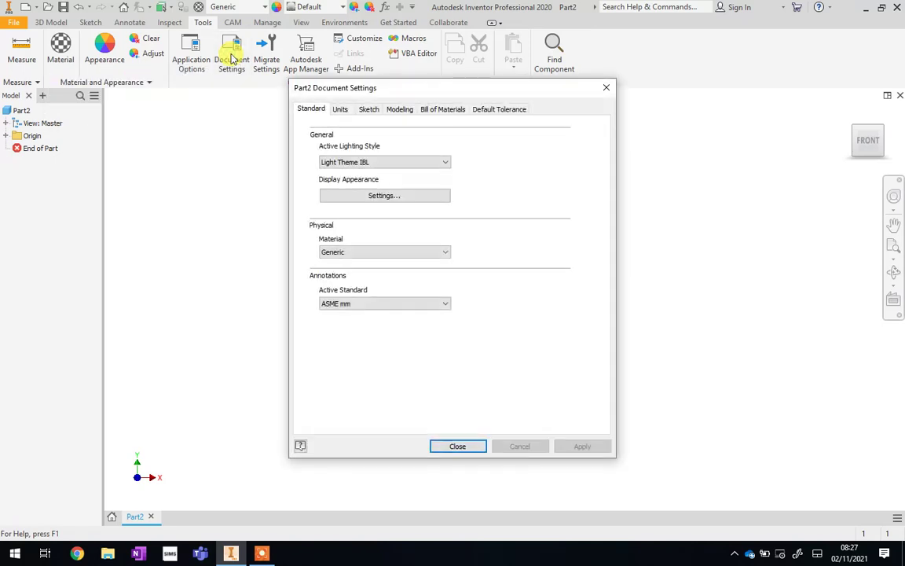
click(339, 111)
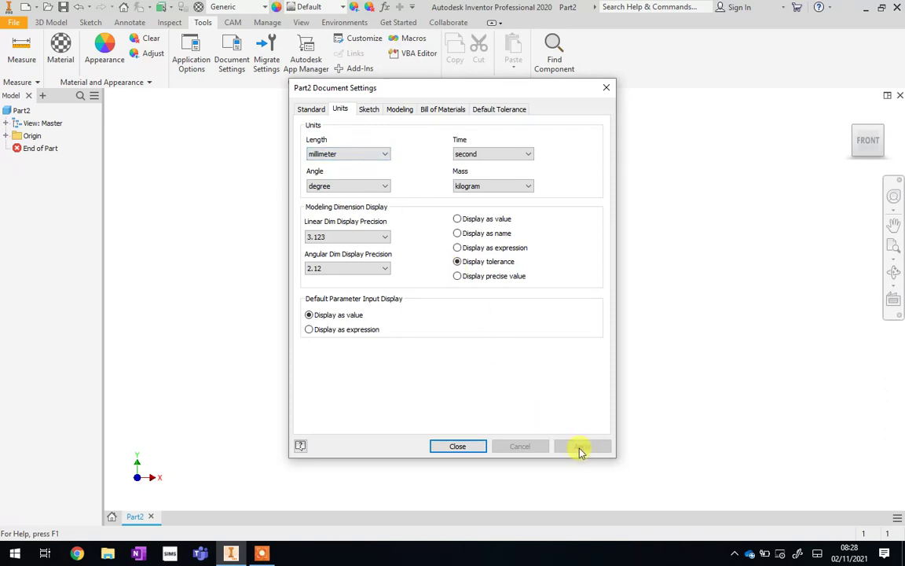
click(462, 447)
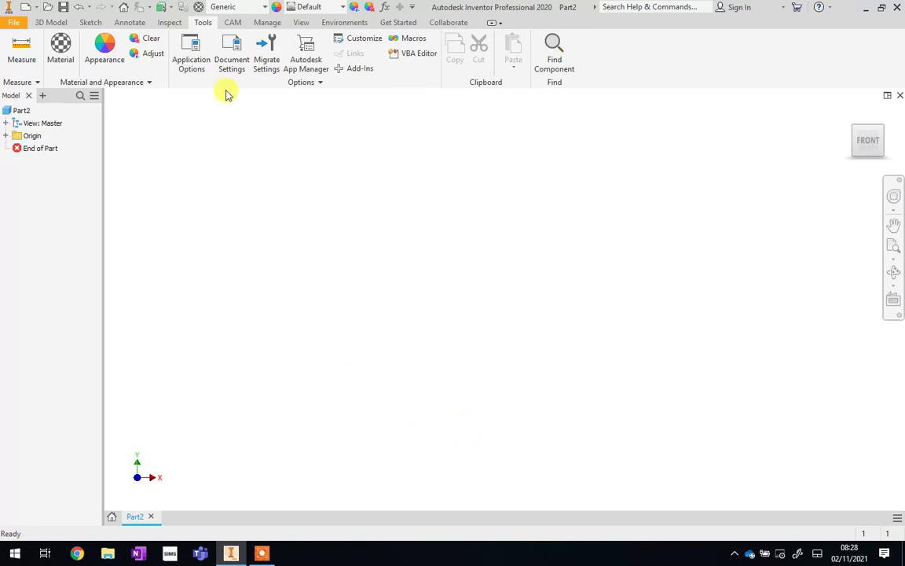
Step: Start a new 2D sketch on the XY plane
click(89, 23)
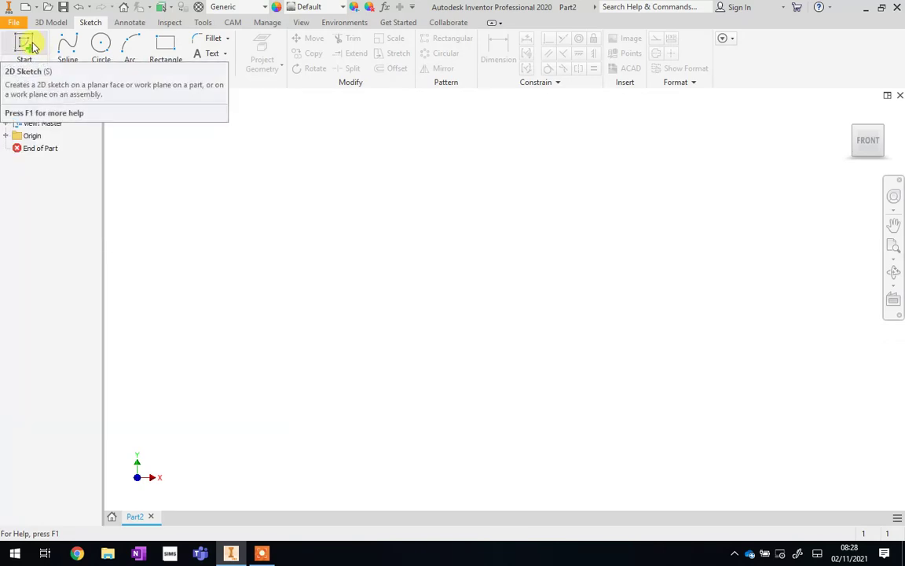
click(31, 47)
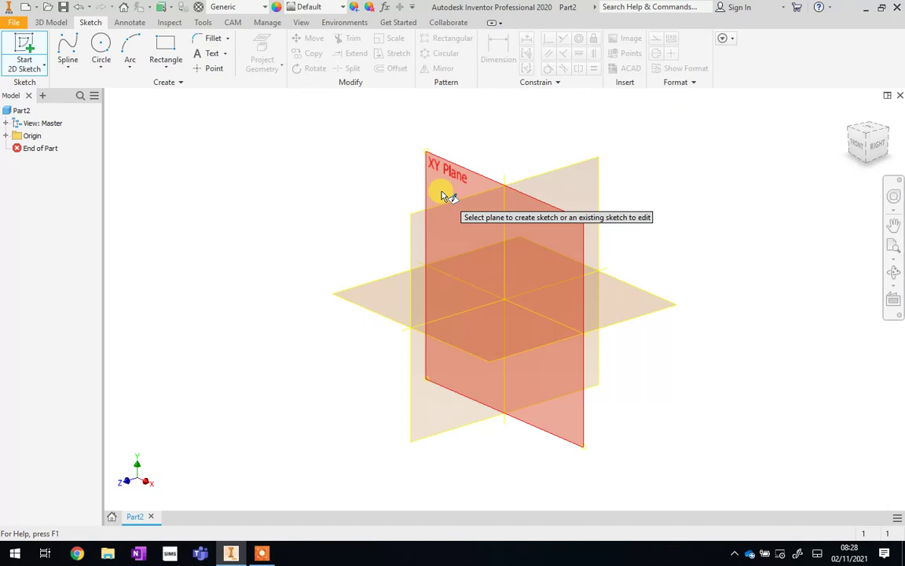
click(443, 194)
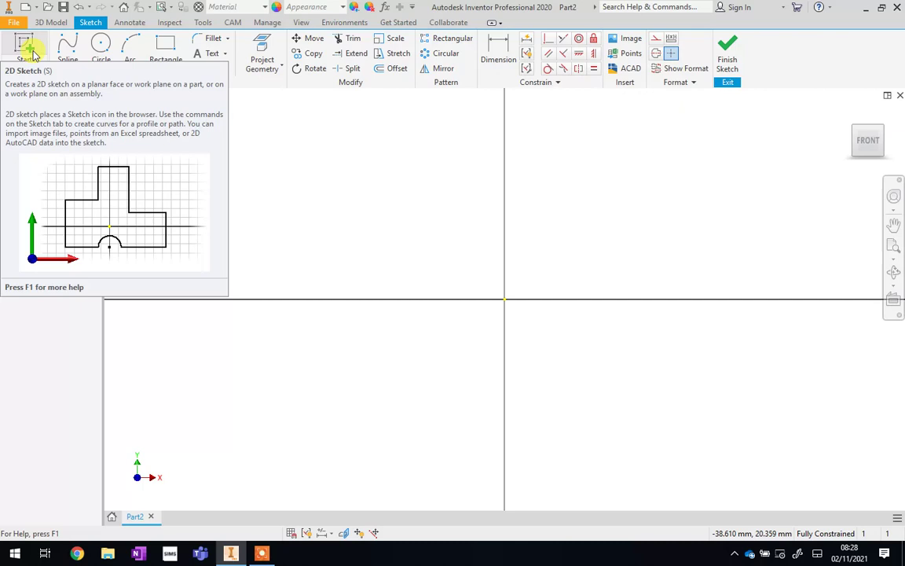
Step: Draw a two-point rectangle about 11 mm wide, extending up and right from the origin
click(162, 49)
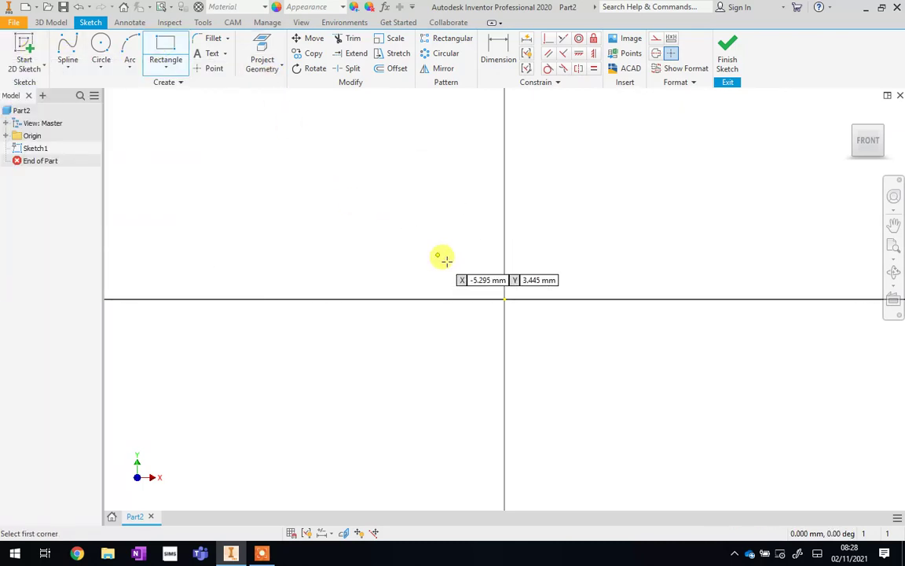
click(504, 299)
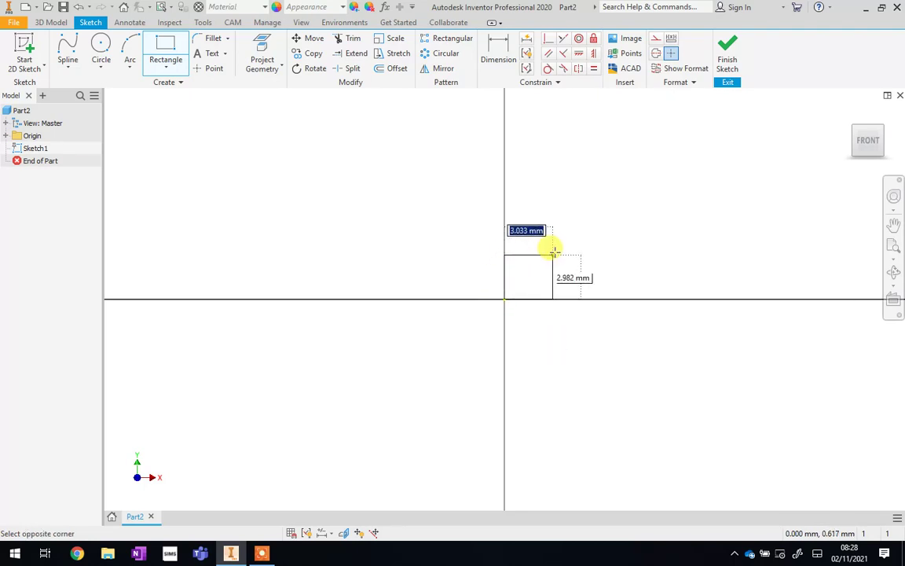
click(638, 148)
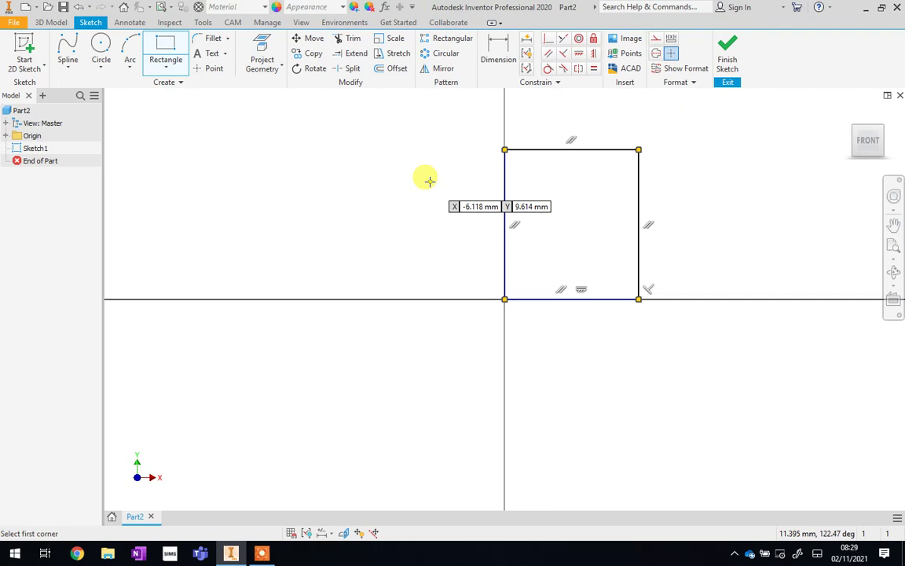
Step: Draw two small extra rectangles left of the vertical axis, end the Rectangle command and delete both of them
click(387, 183)
click(342, 211)
click(255, 181)
click(235, 231)
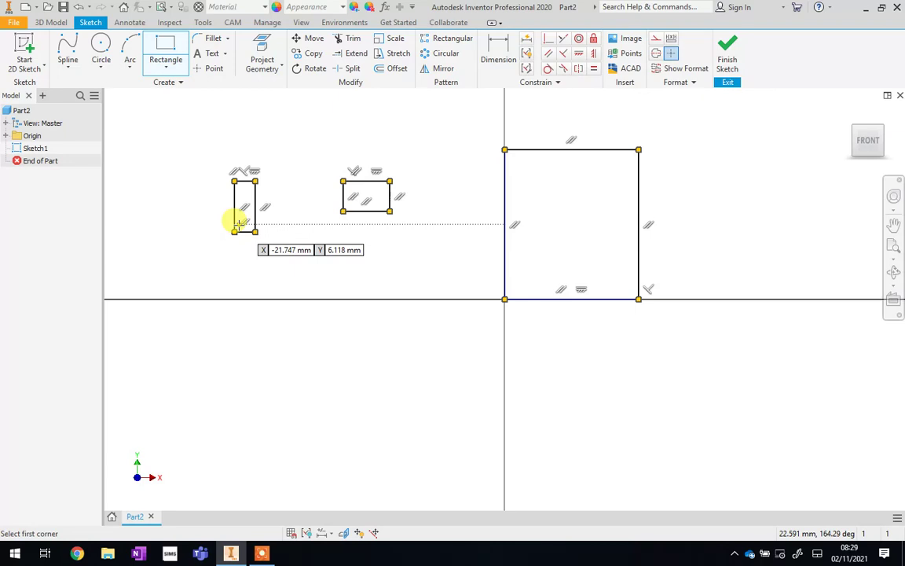
right_click(290, 222)
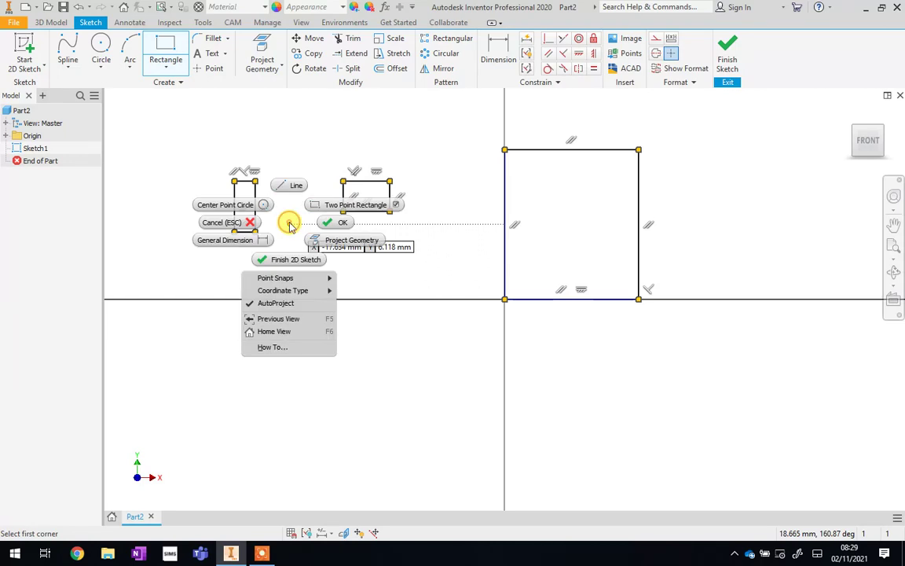
click(330, 226)
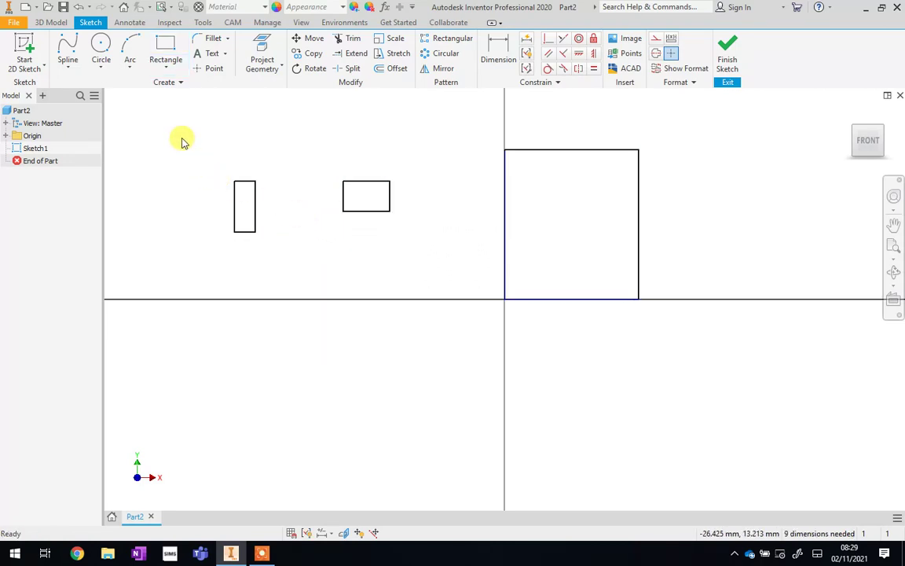
drag(181, 139, 449, 289)
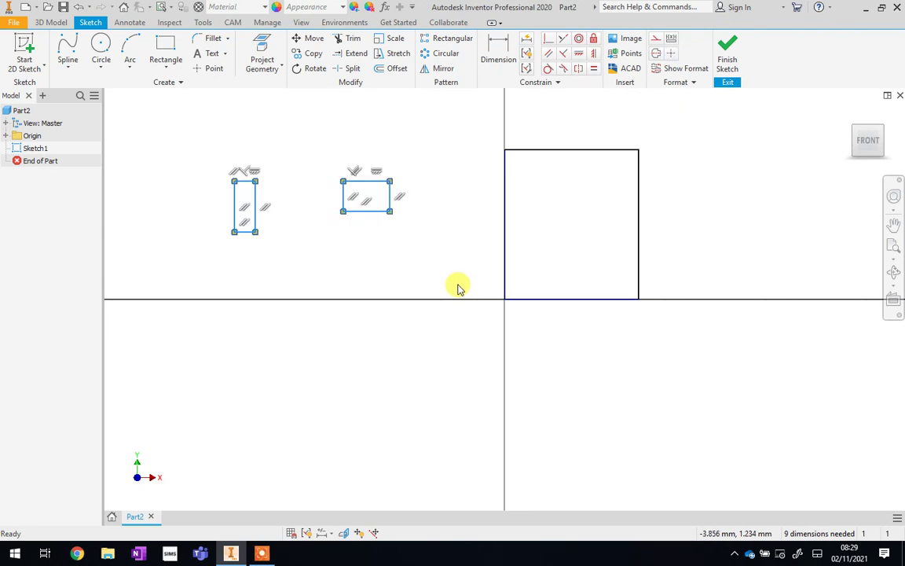
key(Delete)
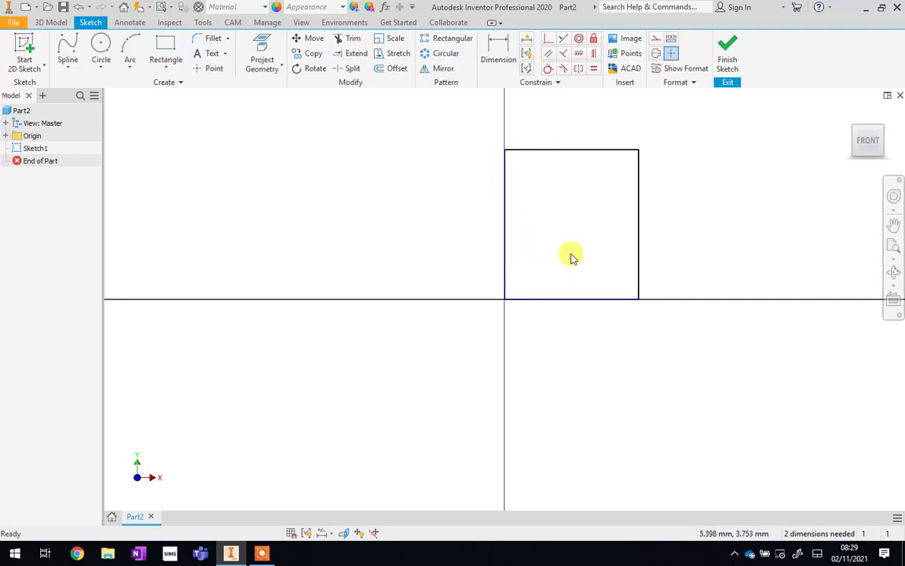
Step: Dimension the rectangle's top edge and set its width to 25 mm
click(495, 61)
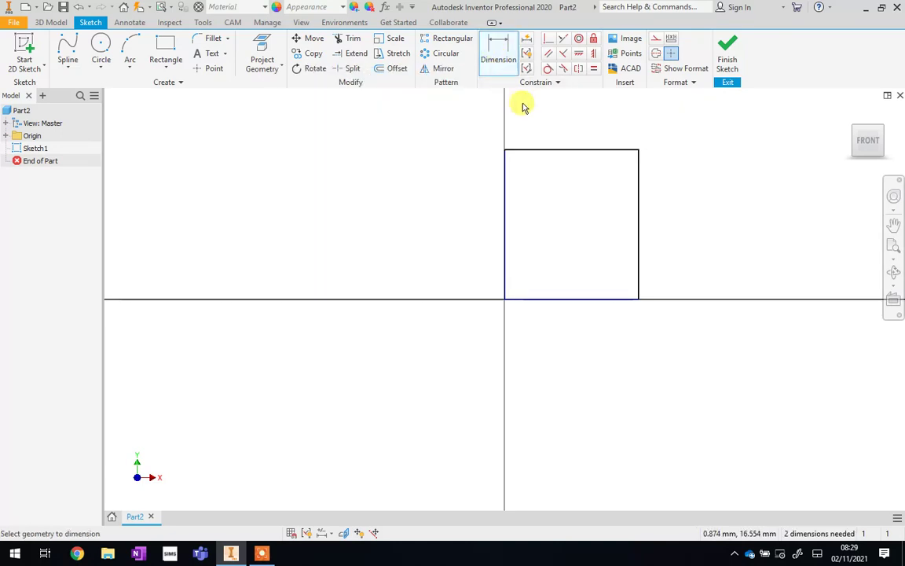
click(542, 151)
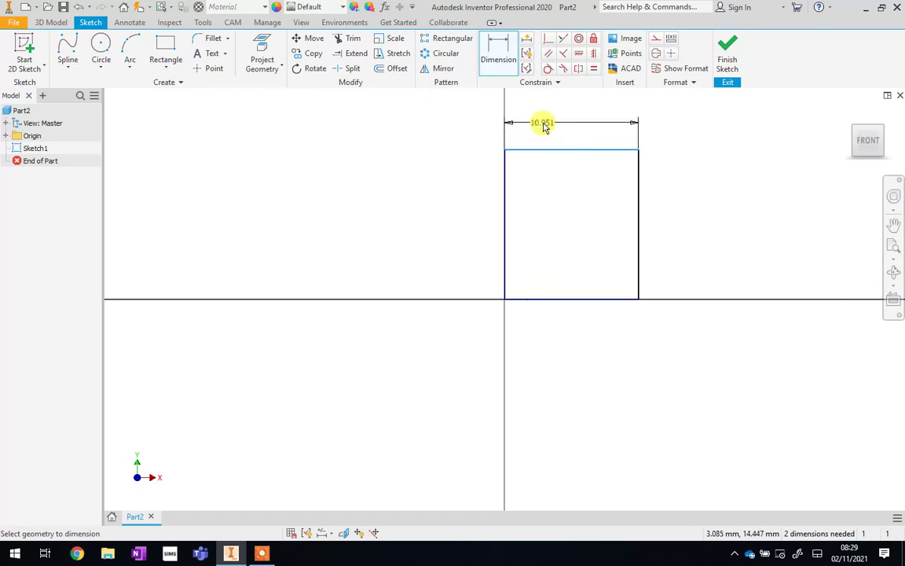
click(544, 126)
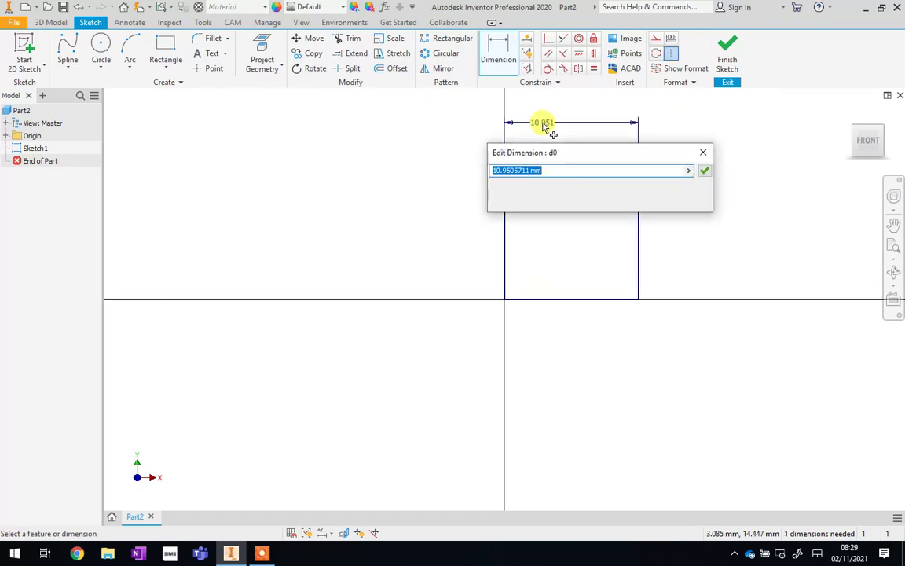
text(25)
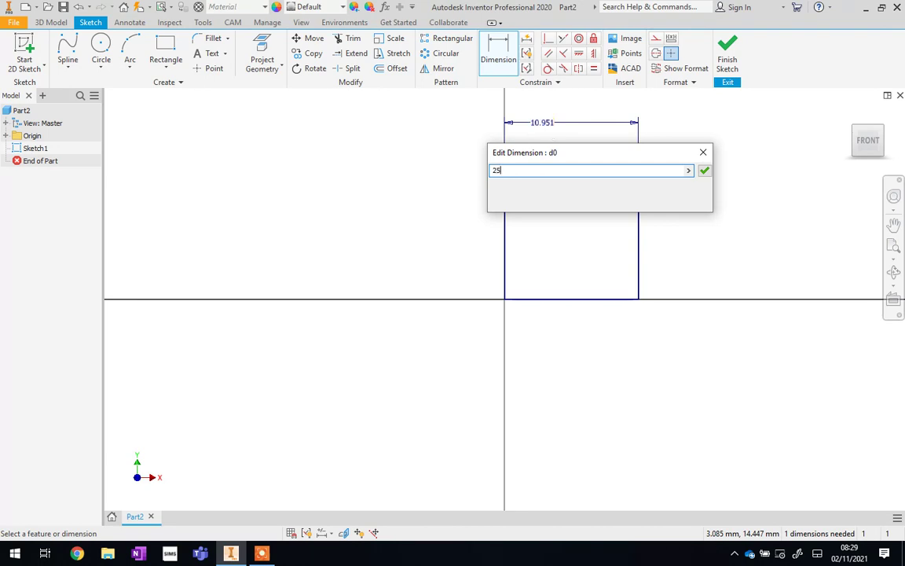
click(701, 171)
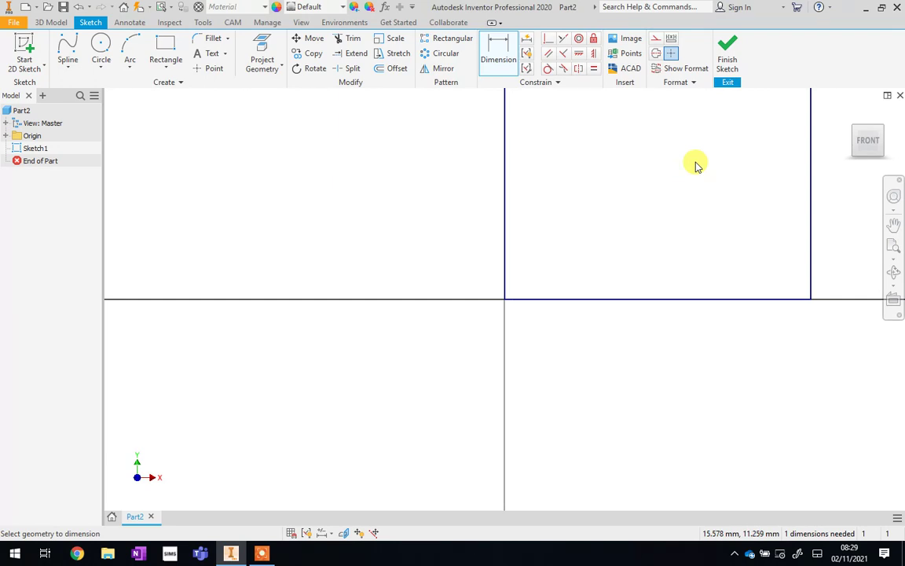
Step: Dimension the rectangle's right edge and set its height to 25 mm
click(868, 141)
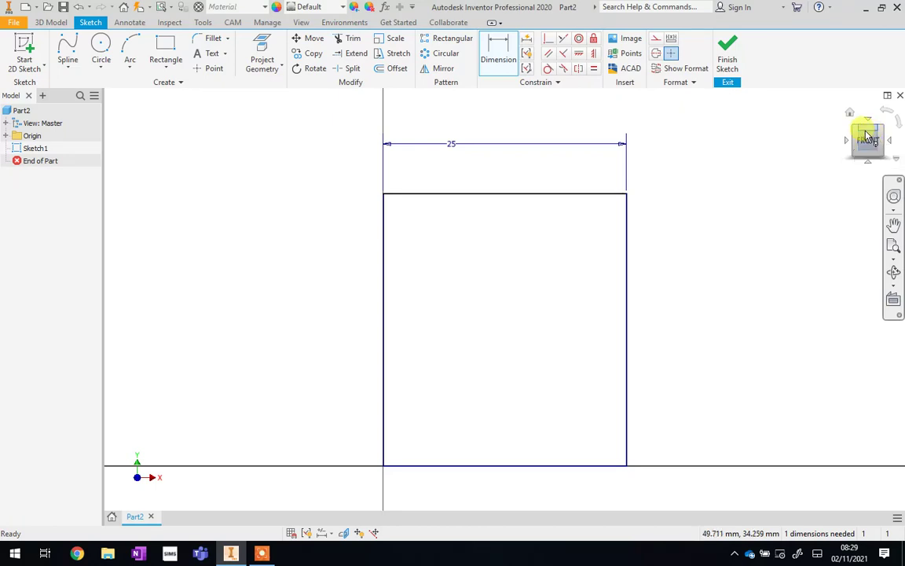
click(630, 252)
click(658, 260)
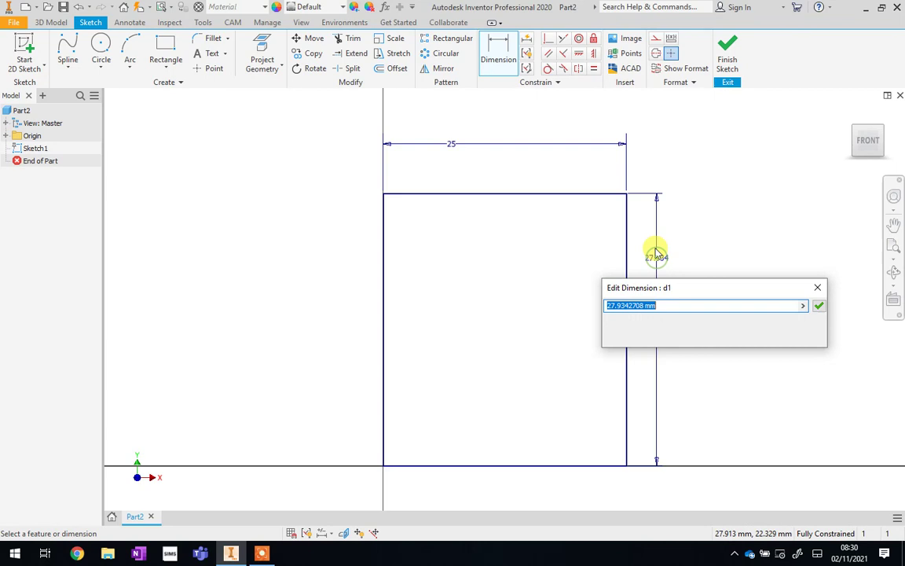
text(25)
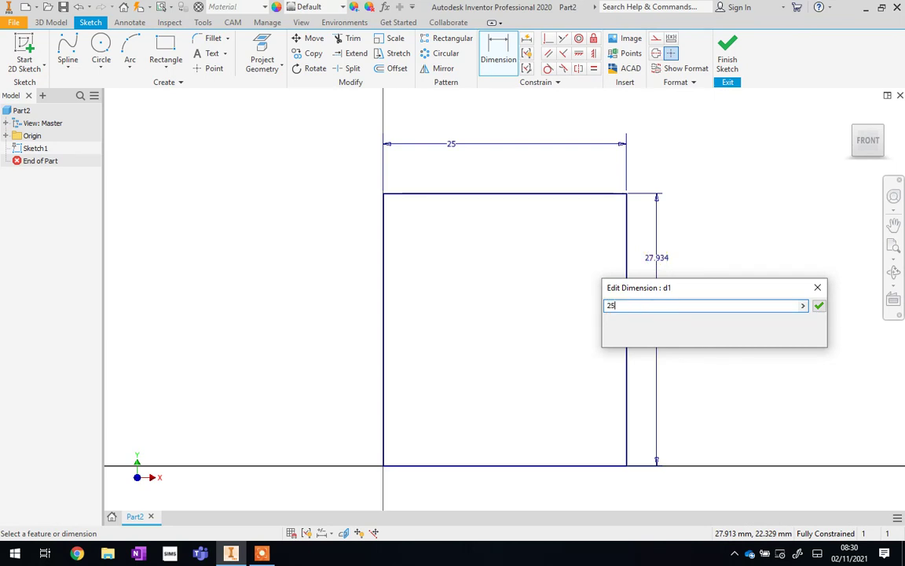
key(Return)
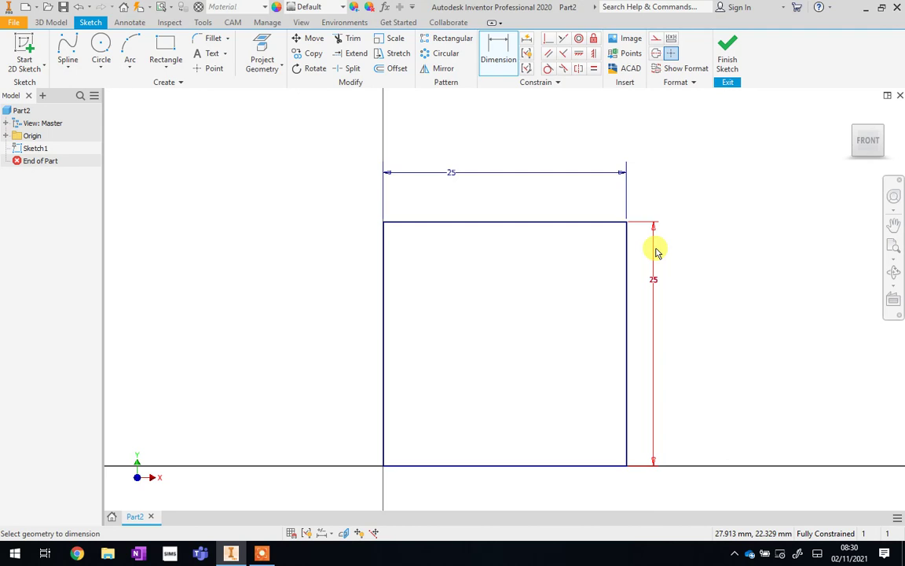
click(657, 250)
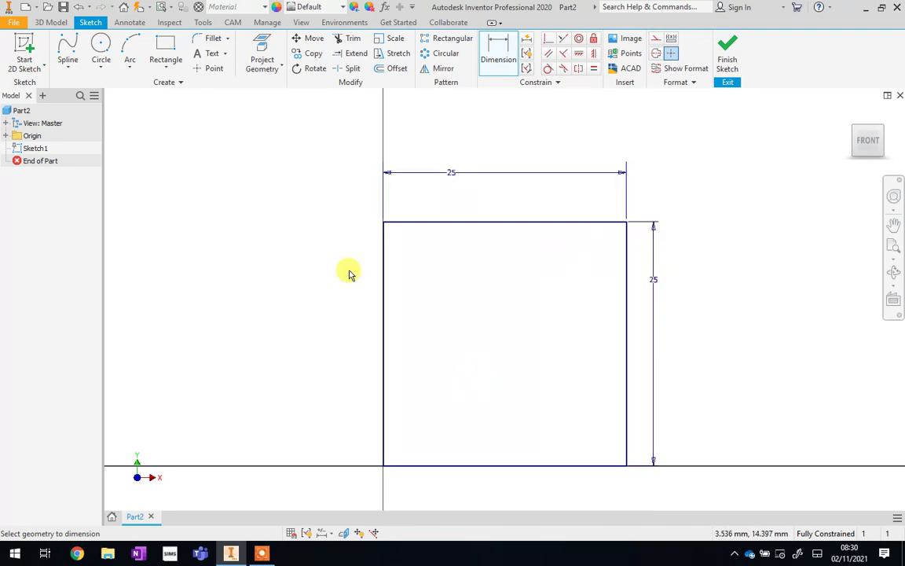
Step: Draw a diagonal line from the square's upper-left corner to its lower-right corner
click(68, 68)
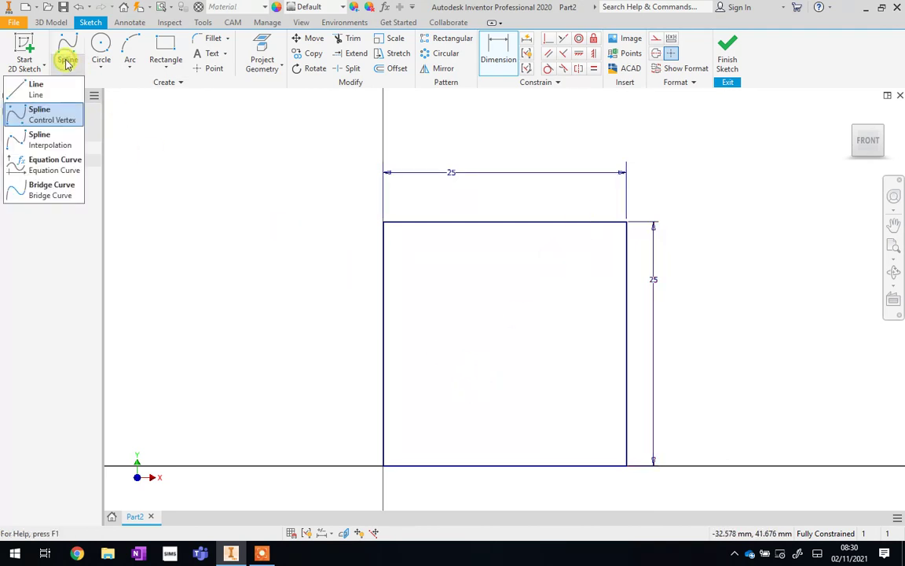
click(47, 89)
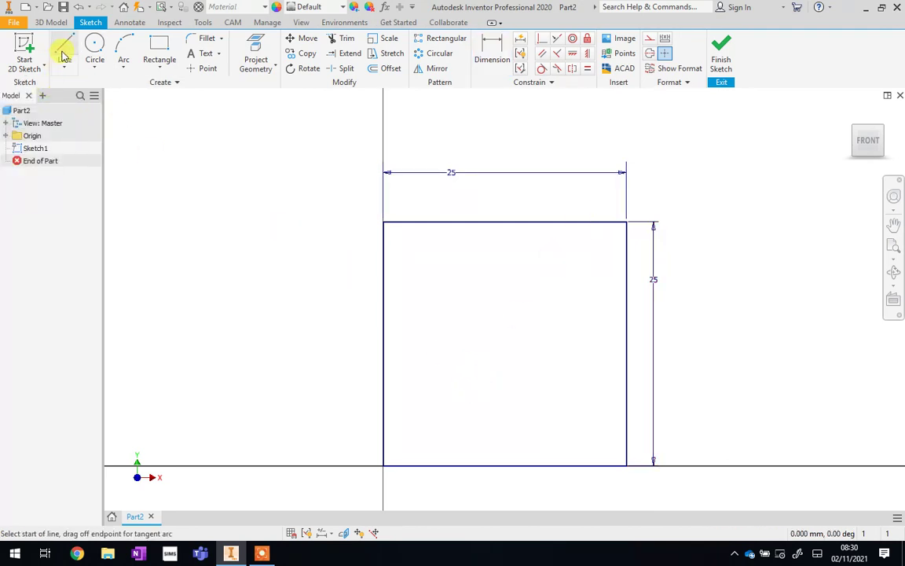
click(380, 221)
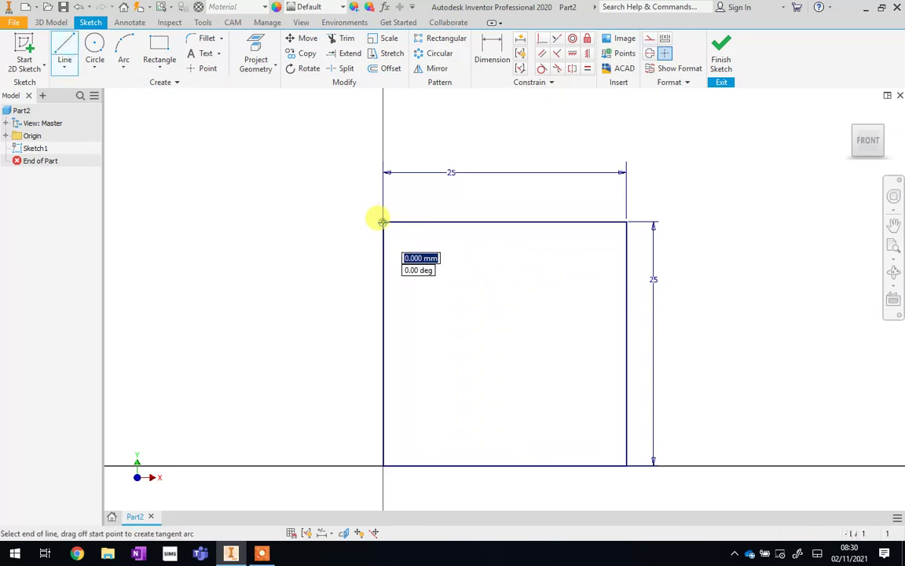
double_click(623, 463)
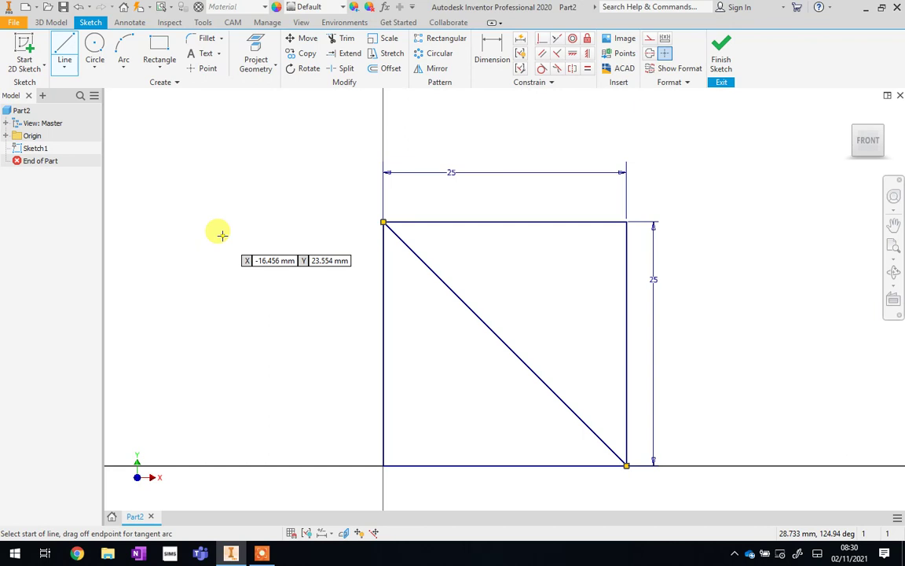
Step: Draw a two-point center rectangle about 8.5 by 11.4 mm, centered on the midpoint of the square's diagonal
click(162, 73)
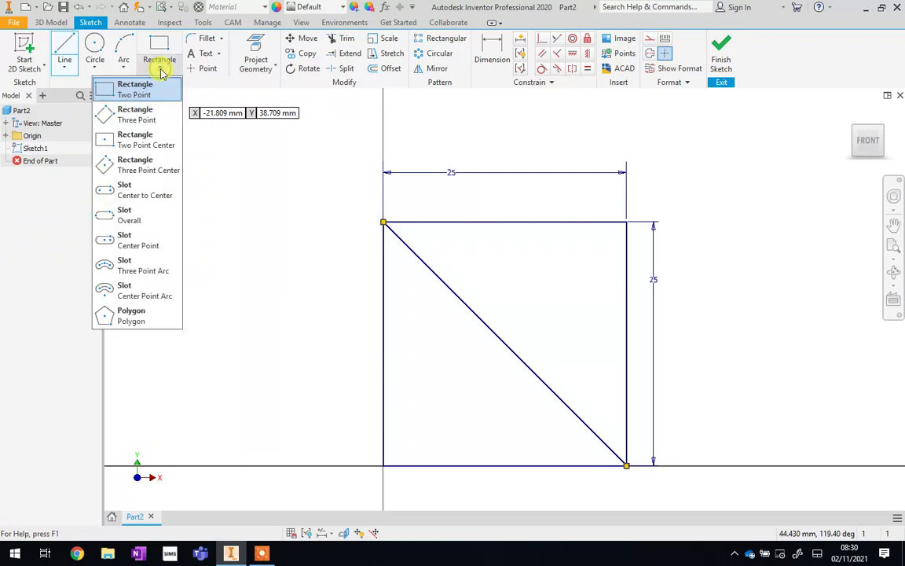
click(124, 147)
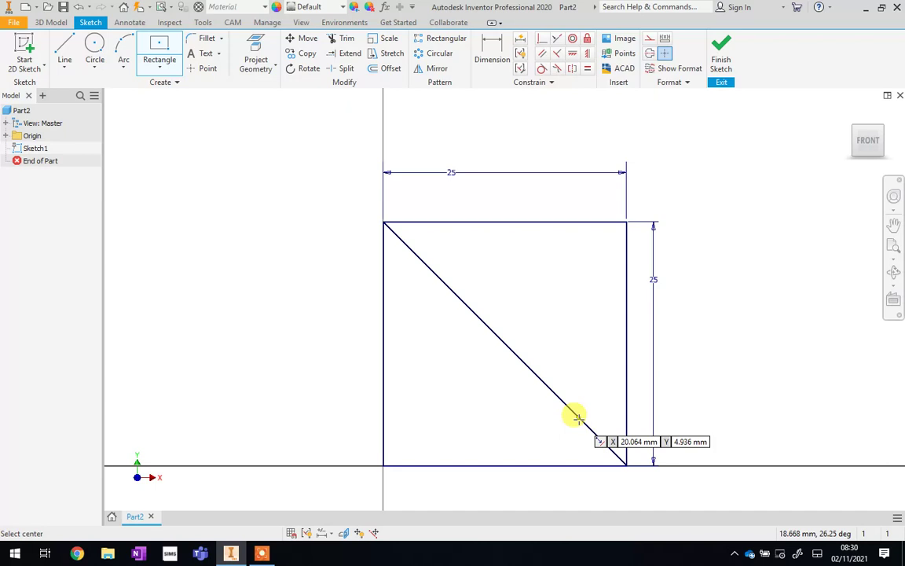
click(504, 342)
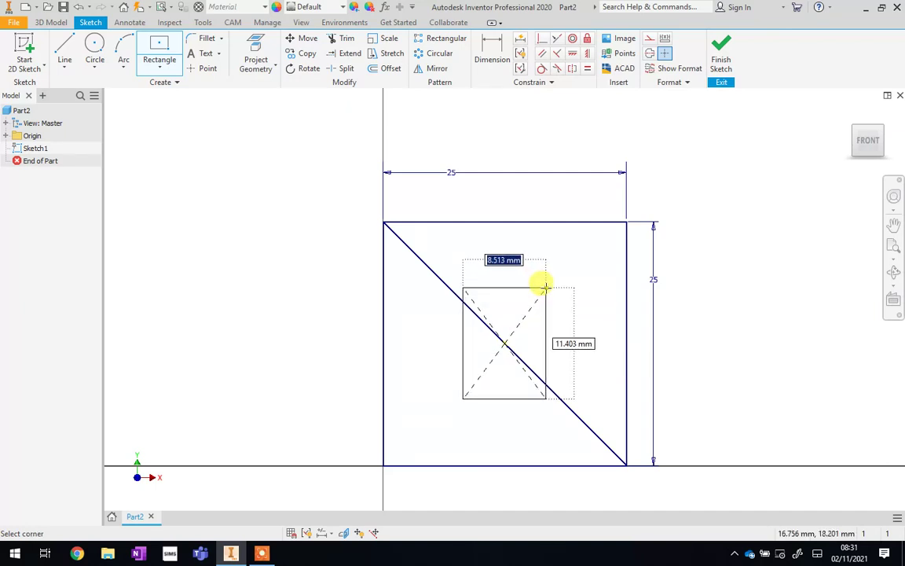
click(545, 288)
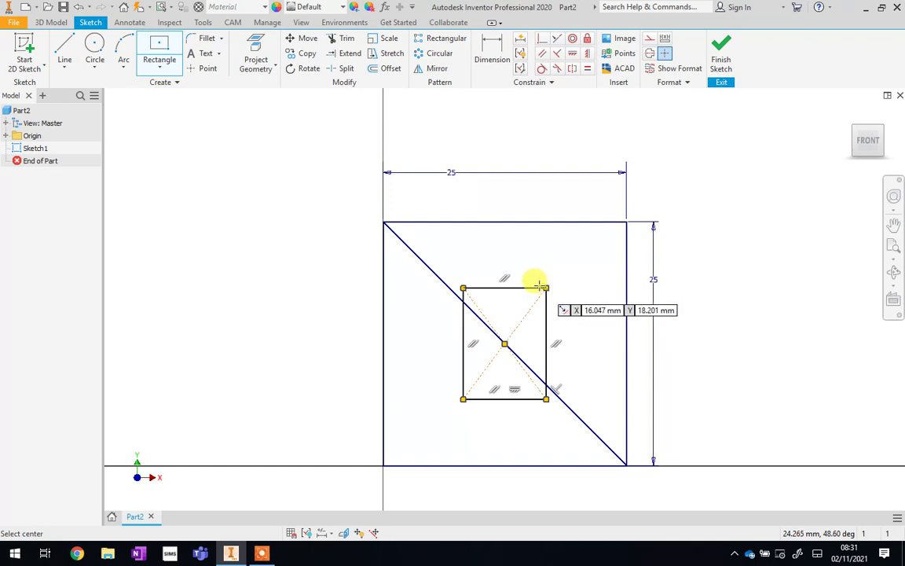
Step: Dimension the inner rectangle's top and right edges, setting both its width and height to 8 mm
click(488, 51)
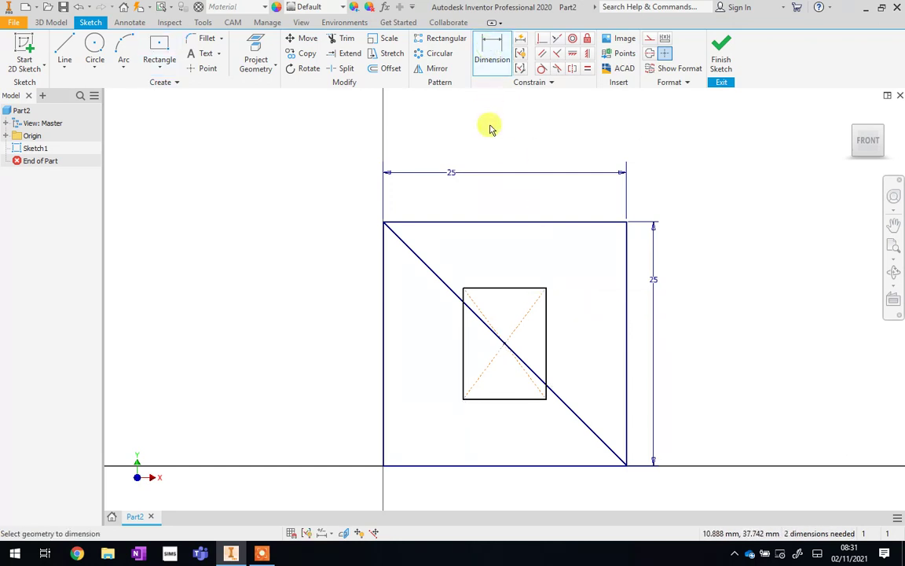
click(506, 288)
click(510, 275)
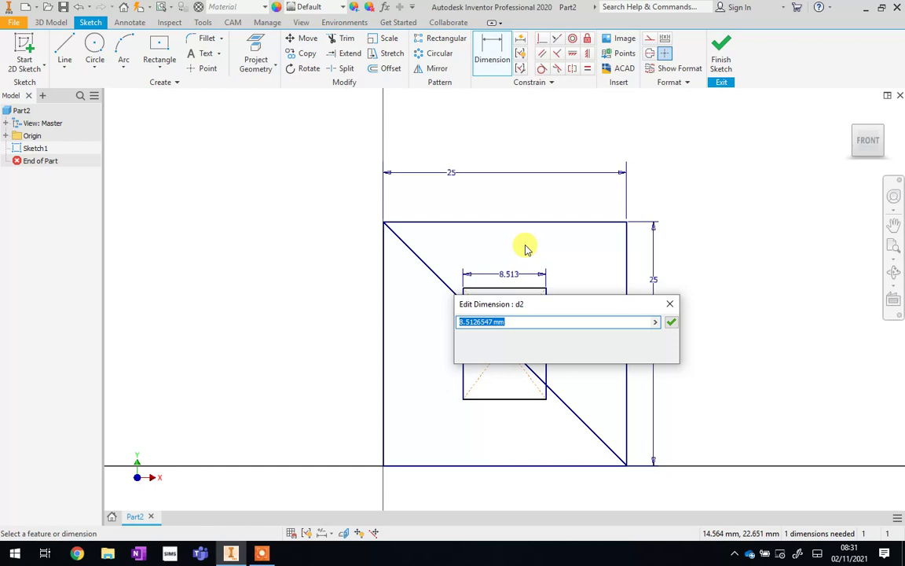
text(8)
key(Return)
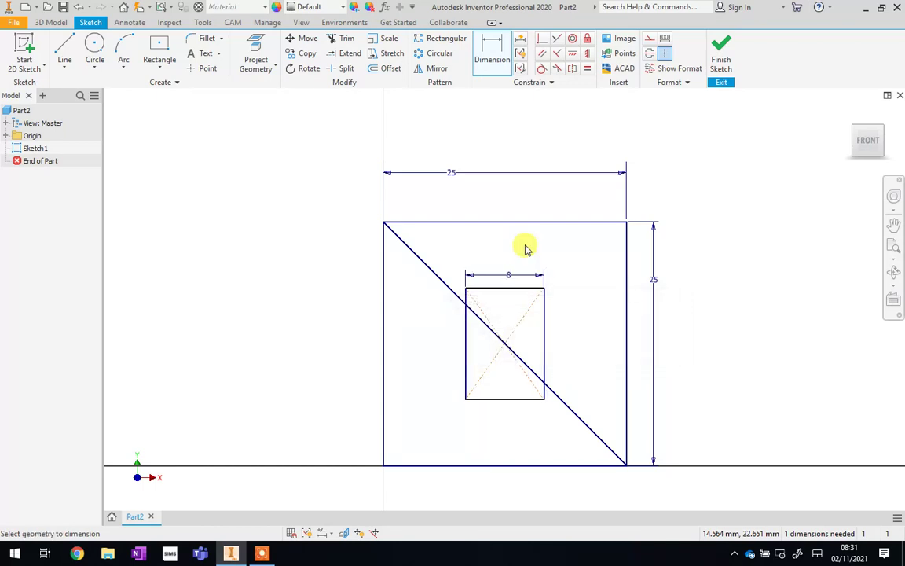
click(563, 327)
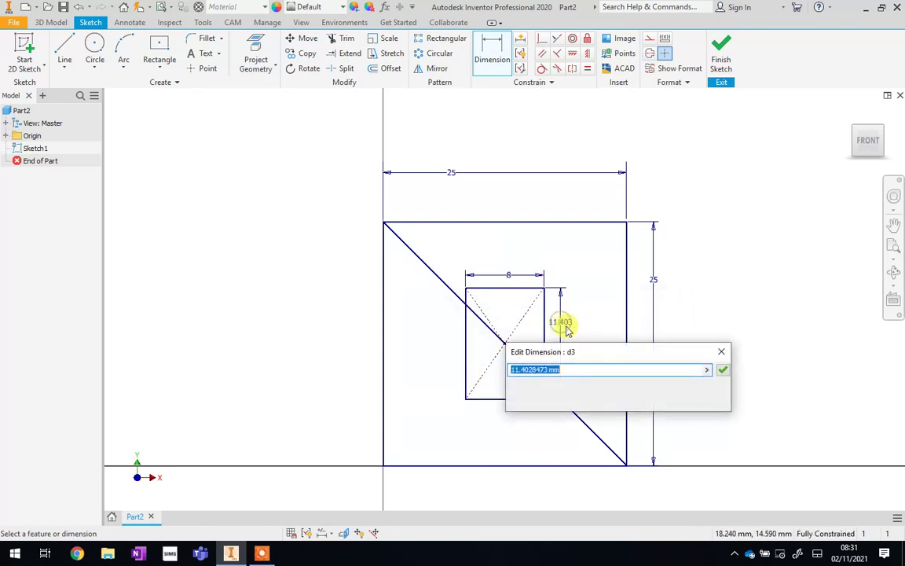
text(8)
key(Return)
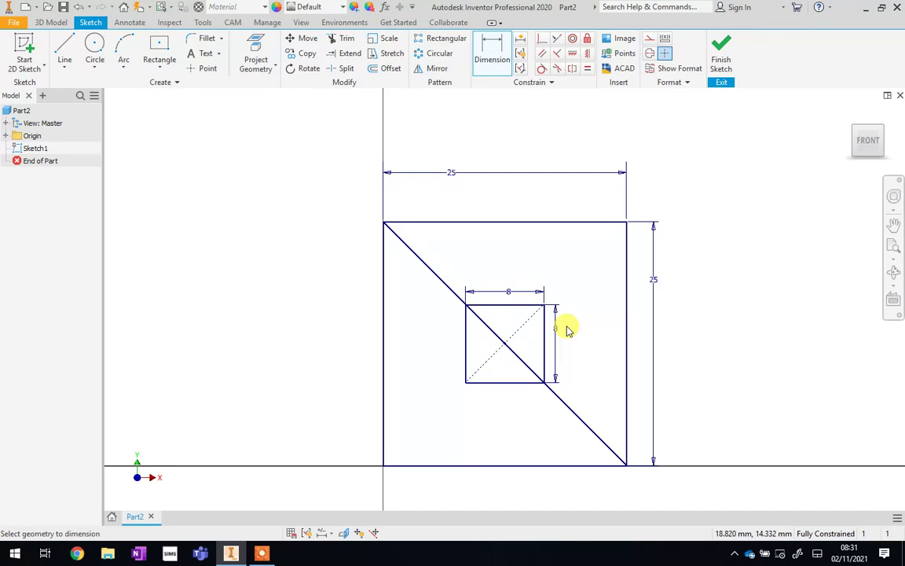
Step: Draw four circles about 3 to 4 mm in diameter, one centered on each corner of the inner square
click(93, 47)
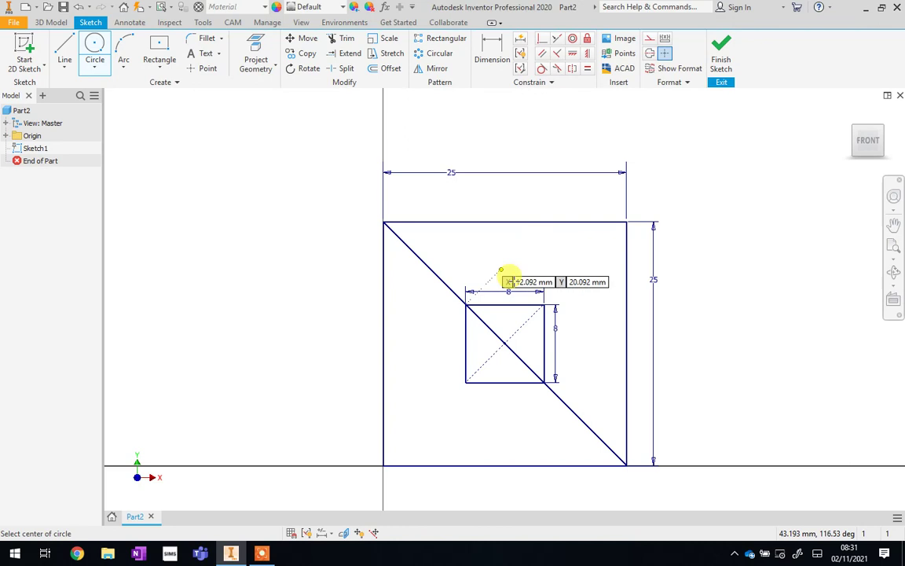
click(542, 304)
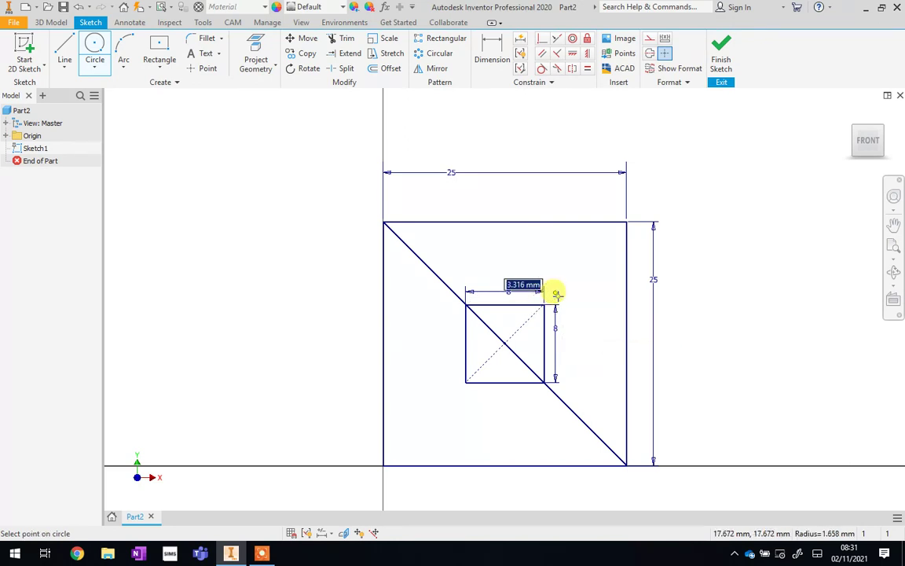
click(554, 294)
click(542, 380)
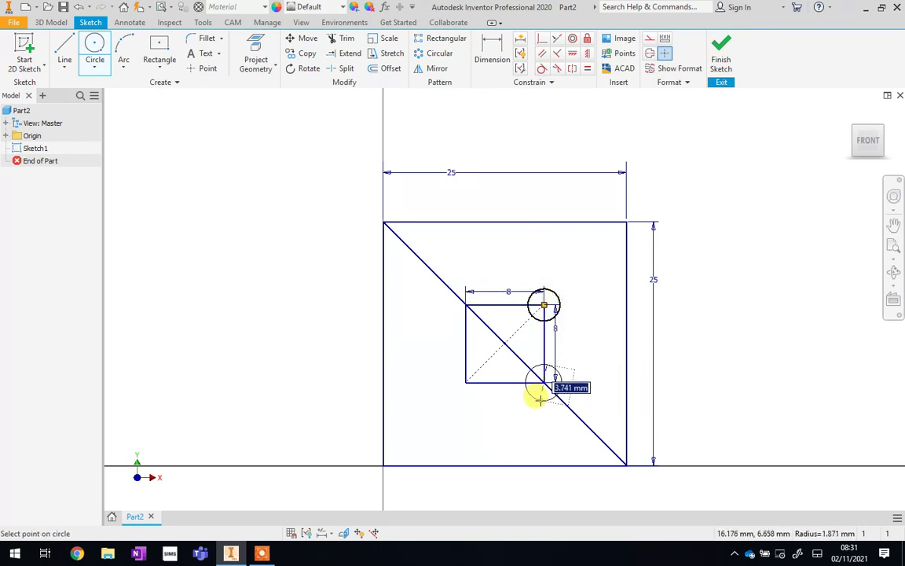
click(542, 400)
click(465, 383)
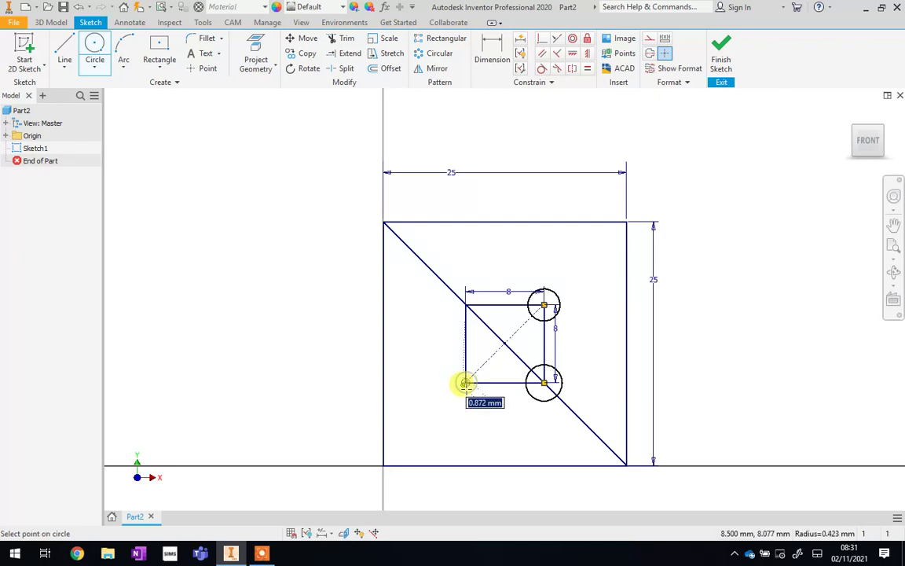
click(466, 397)
click(465, 304)
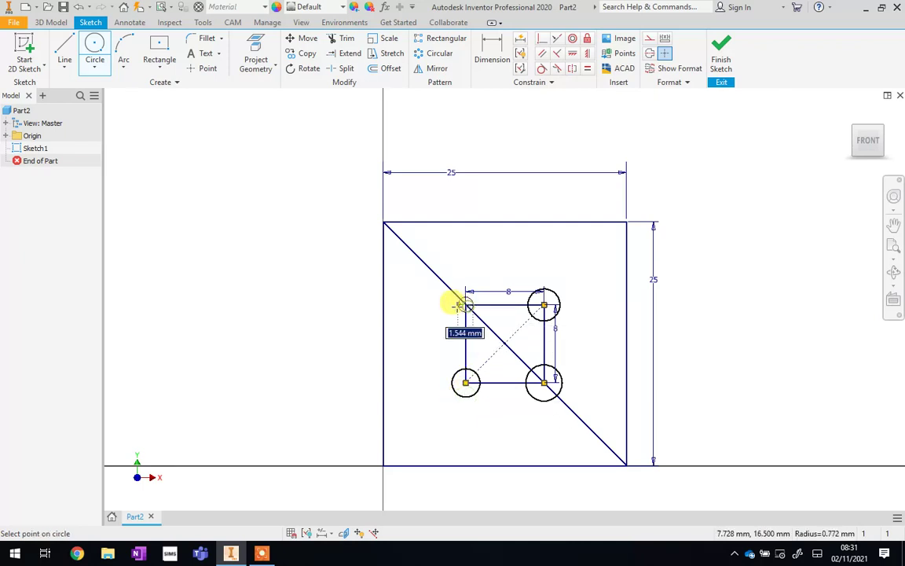
click(449, 304)
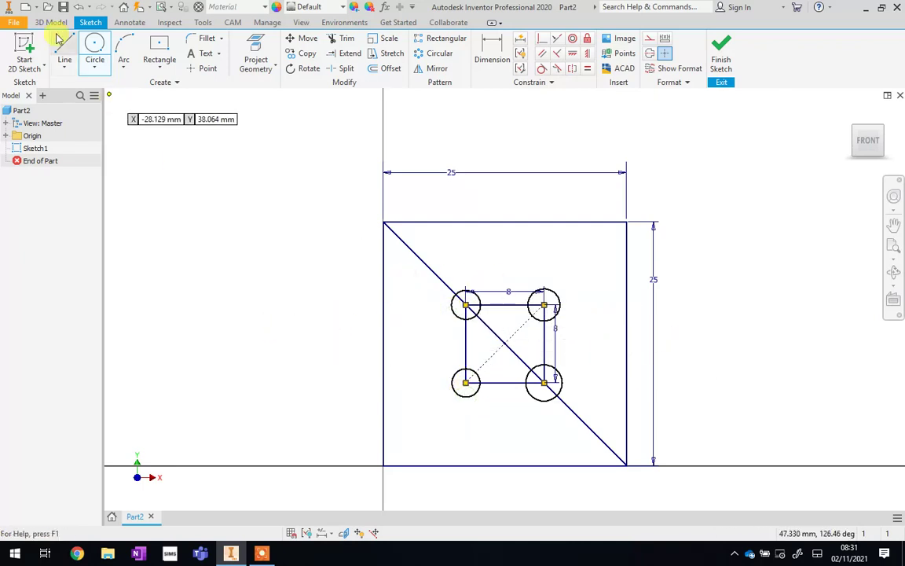
Step: Dimension the upper-right and lower-right circles, setting each diameter to 2 mm
click(493, 51)
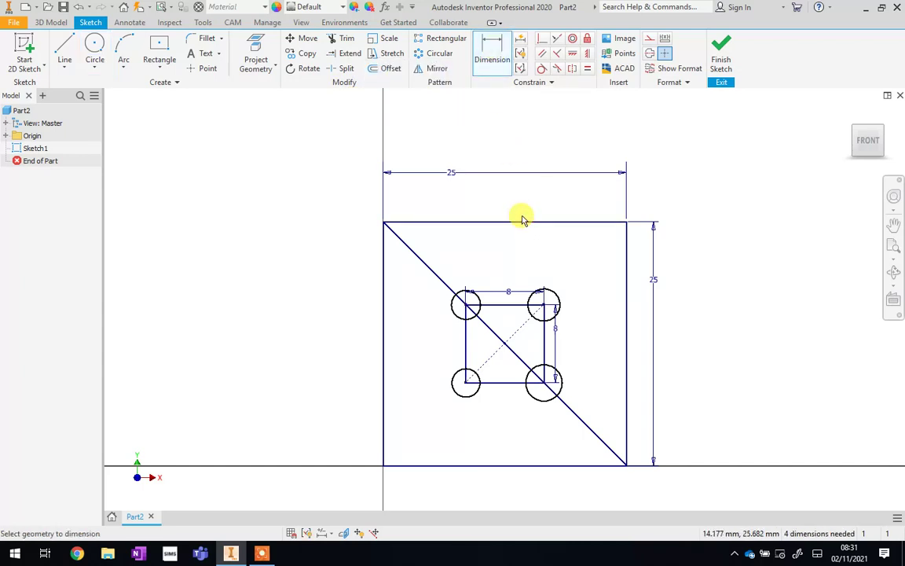
click(553, 294)
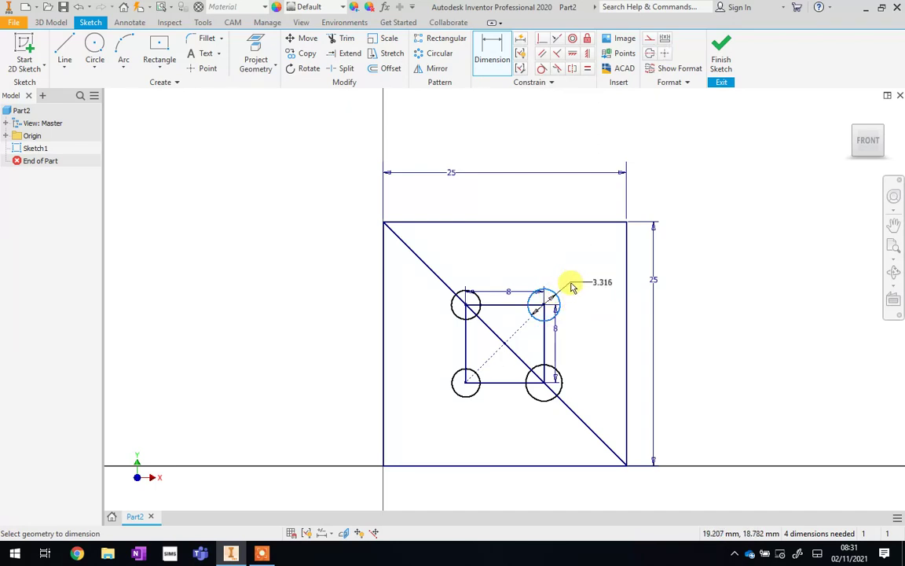
click(577, 272)
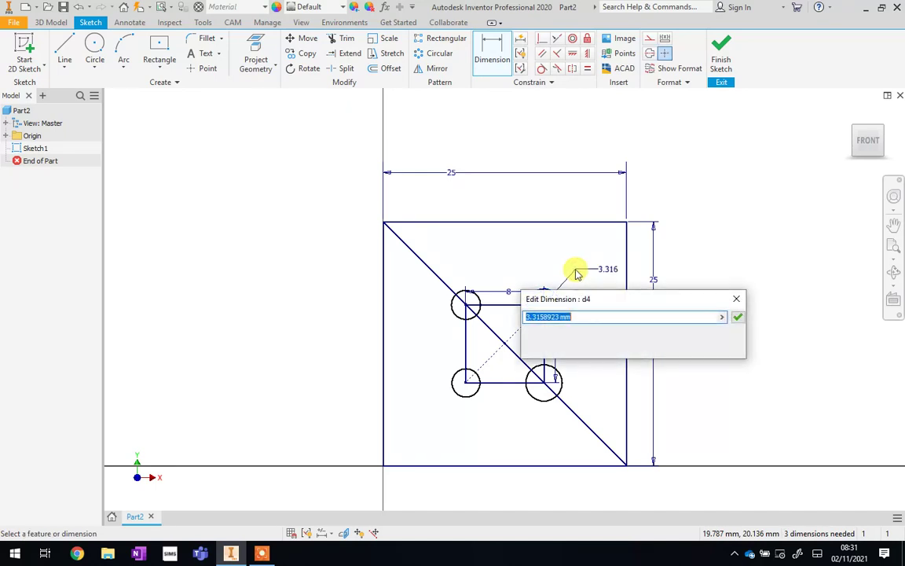
text(2)
click(738, 315)
click(561, 379)
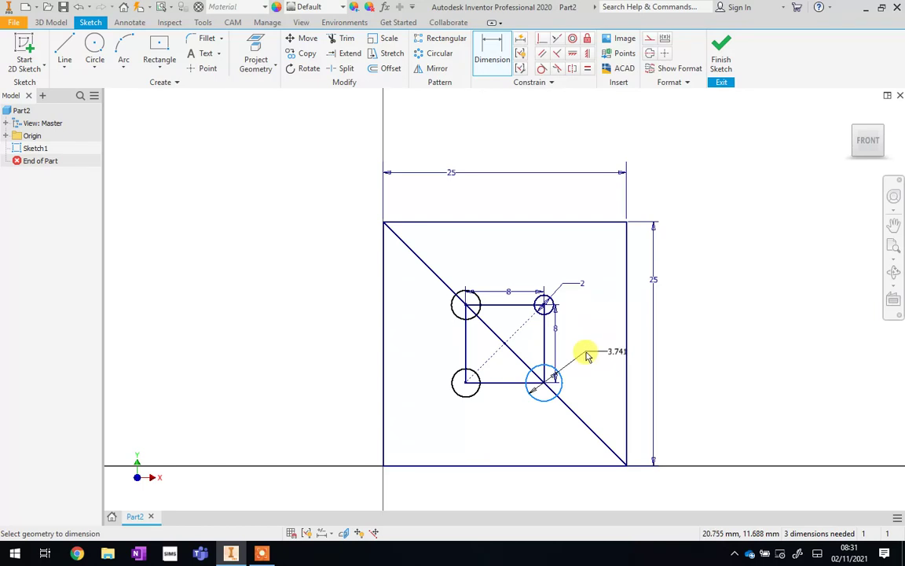
click(586, 355)
text(2)
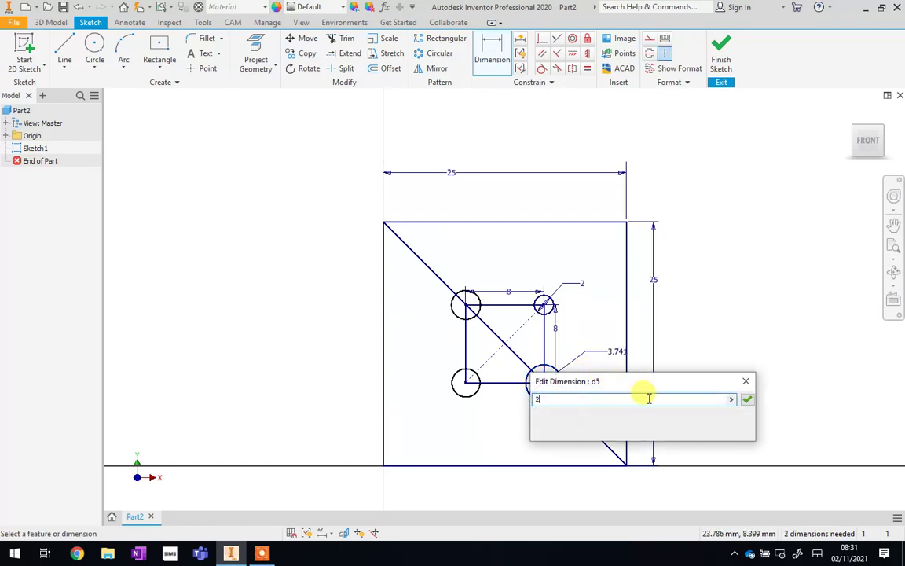
click(746, 399)
Step: Dimension the lower-left and upper-left circles to 2 mm in diameter each, and end the Dimension command
click(469, 395)
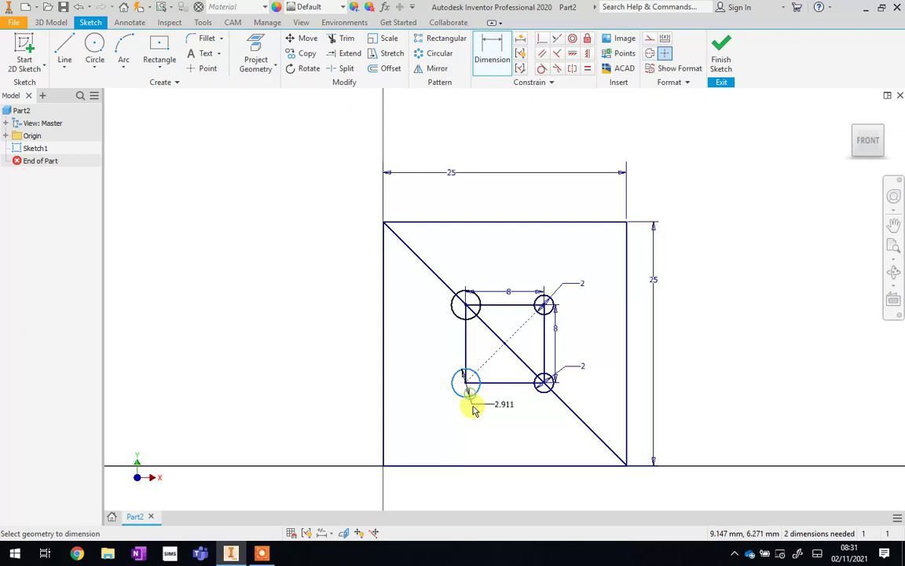
click(507, 414)
text(2)
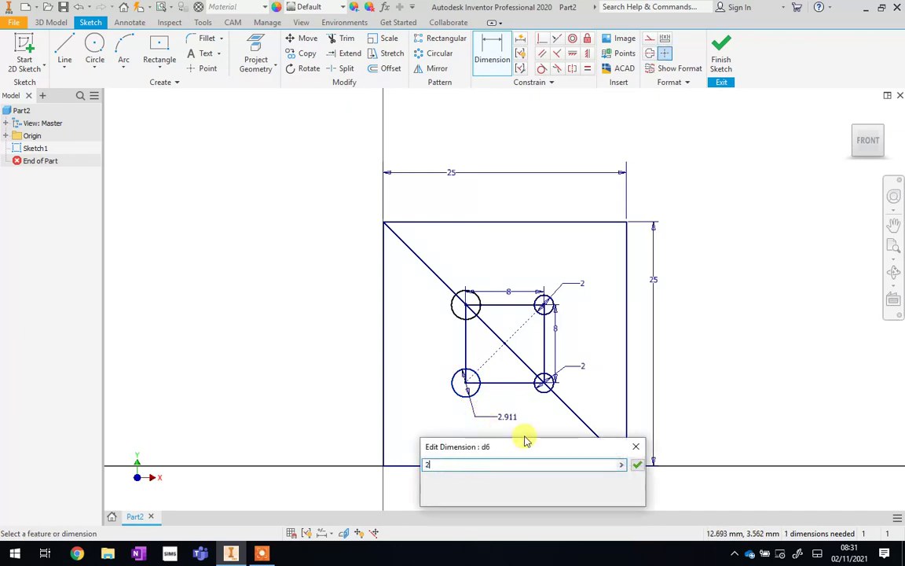
click(640, 465)
click(461, 293)
click(463, 259)
text(2)
click(623, 307)
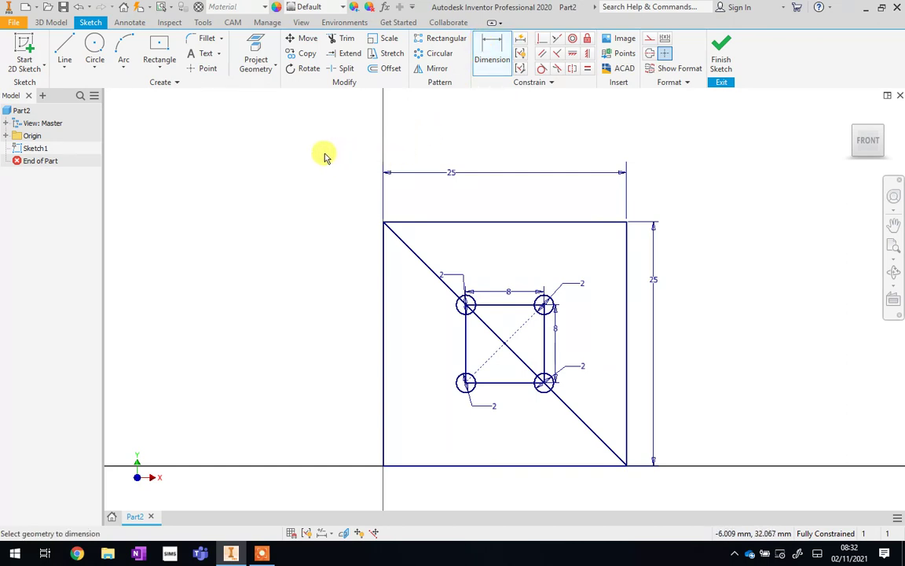
right_click(258, 171)
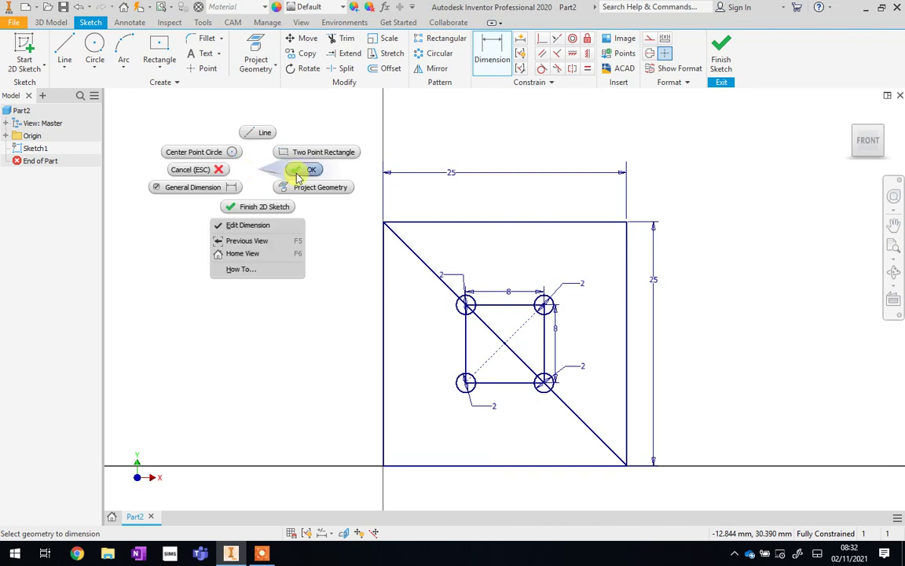
click(303, 173)
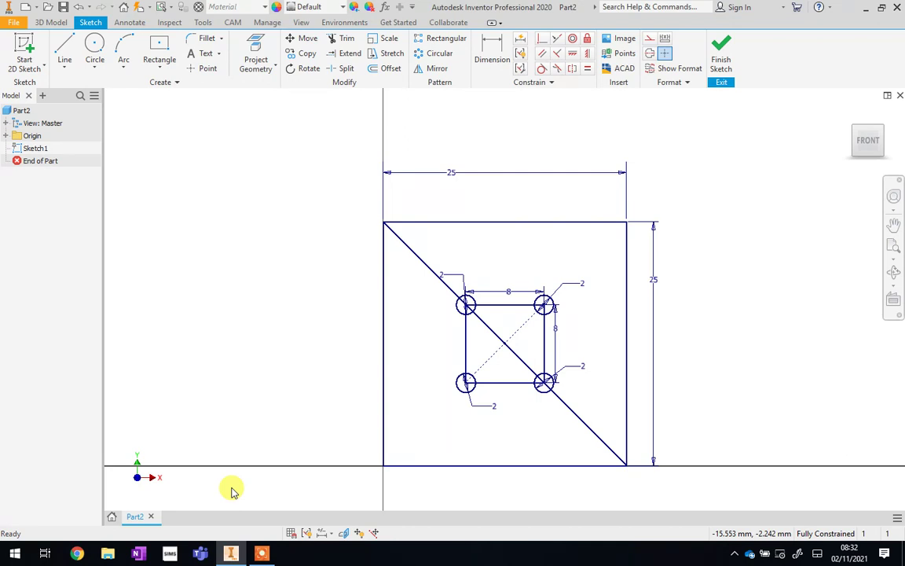
Step: Delete the outer square's solid diagonal line and all four sides of the inner 8 mm square
click(414, 253)
key(Delete)
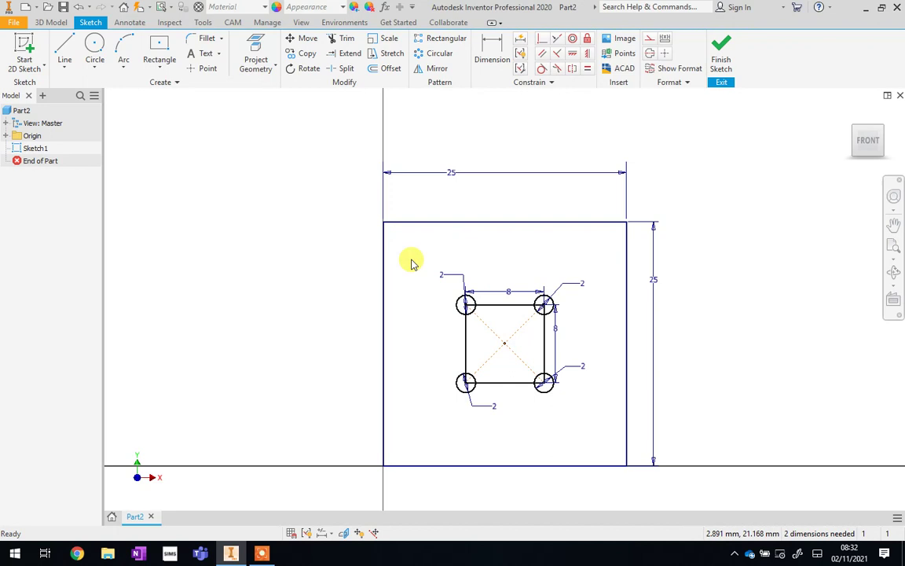
click(515, 305)
key(Delete)
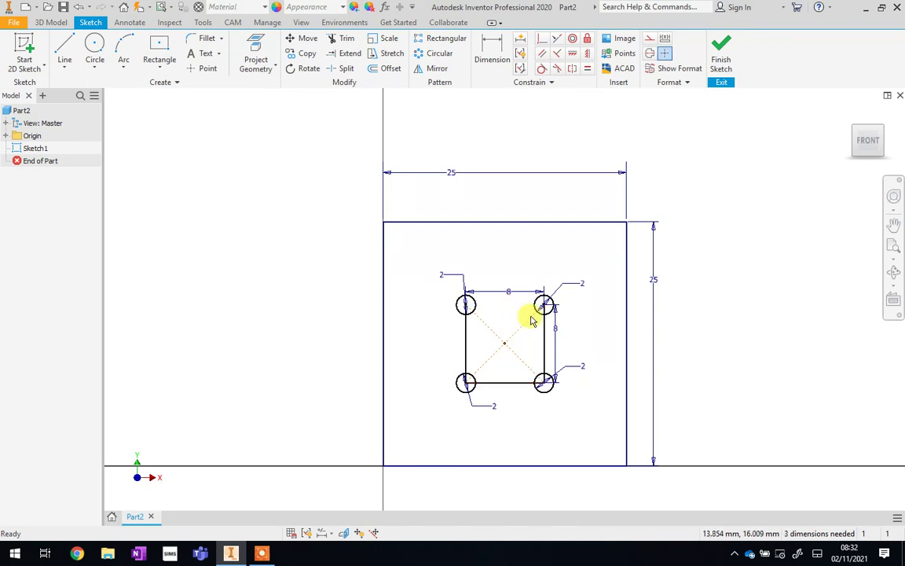
click(545, 334)
key(Delete)
click(506, 382)
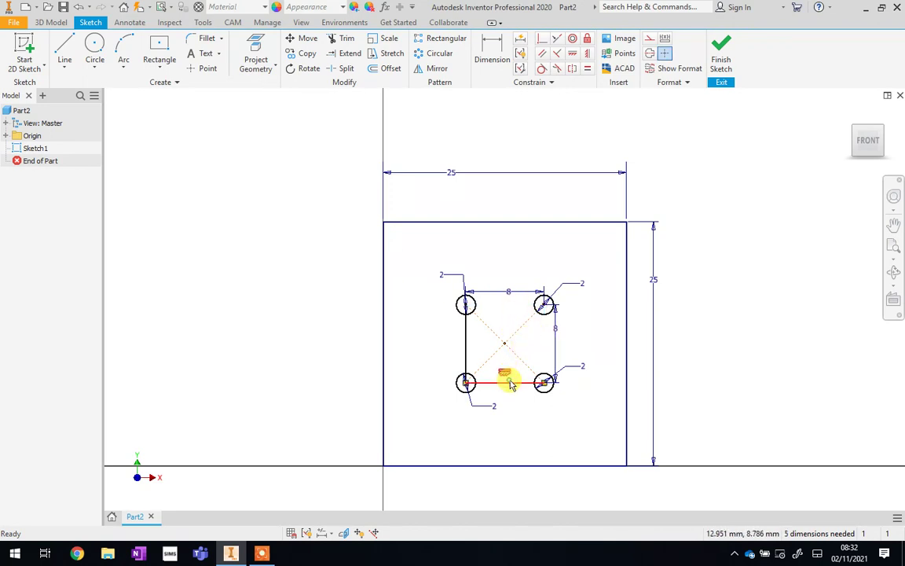
key(Delete)
click(467, 341)
key(Delete)
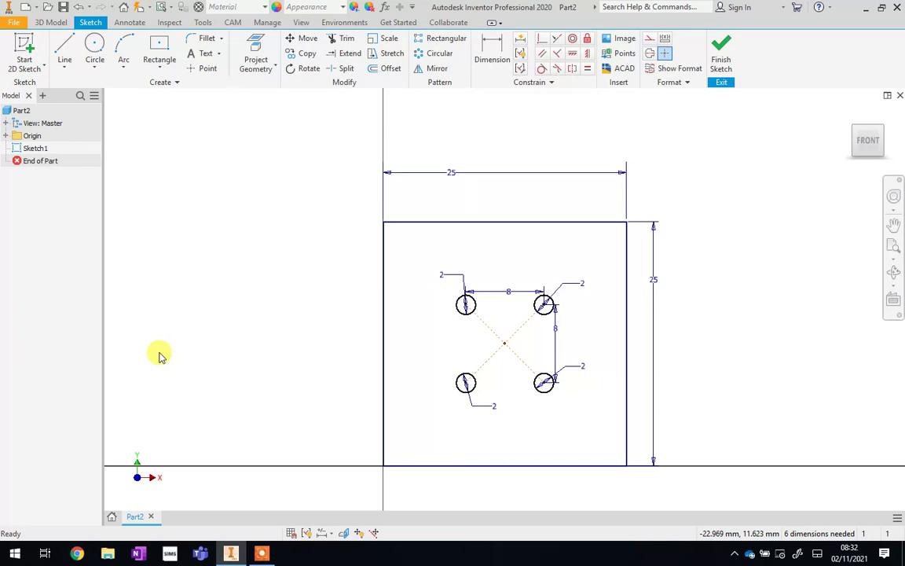
Step: Finish the sketch and extrude the square profile around the four circles by 3 mm
click(721, 53)
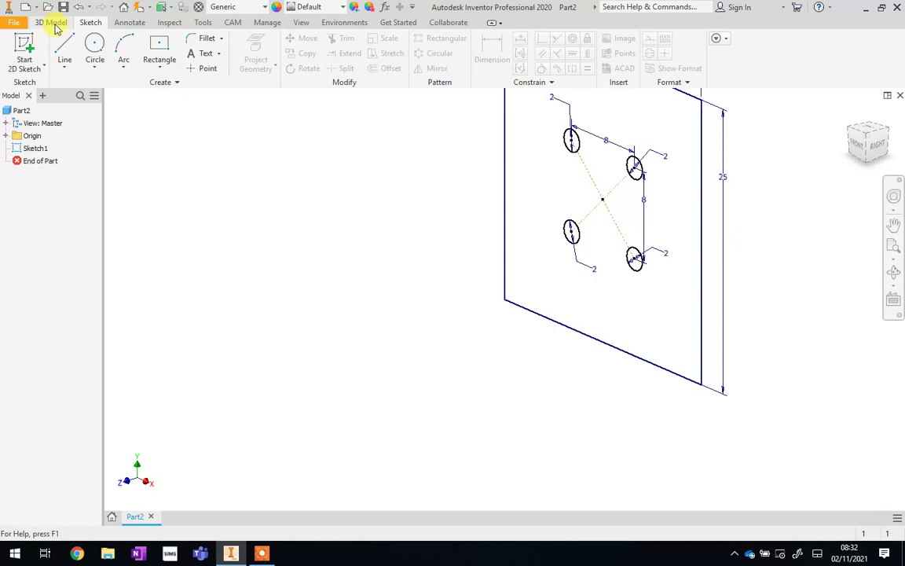
click(52, 23)
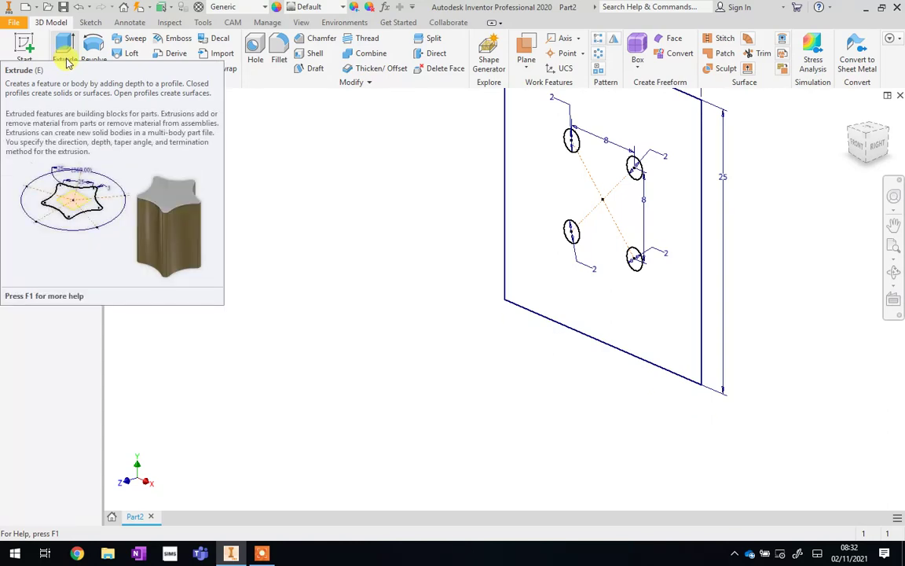
click(66, 57)
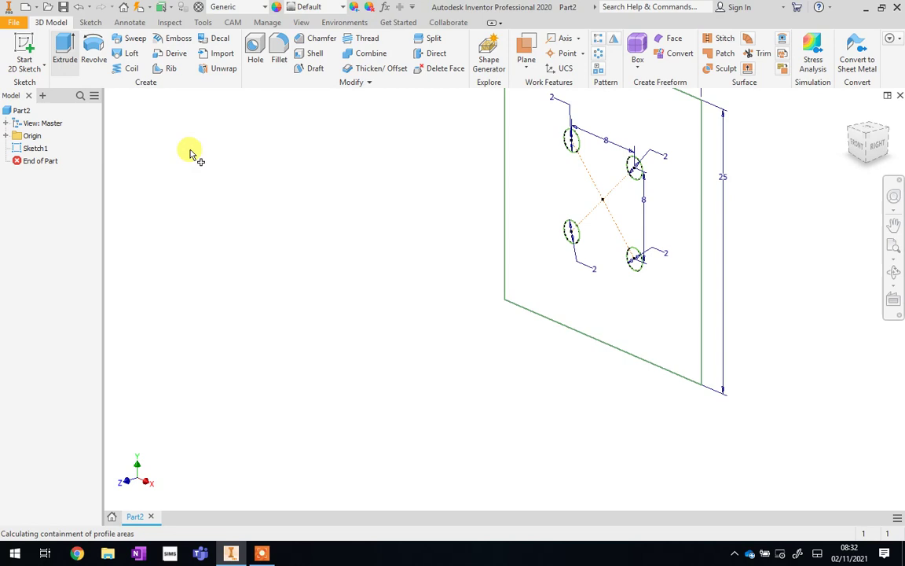
click(550, 181)
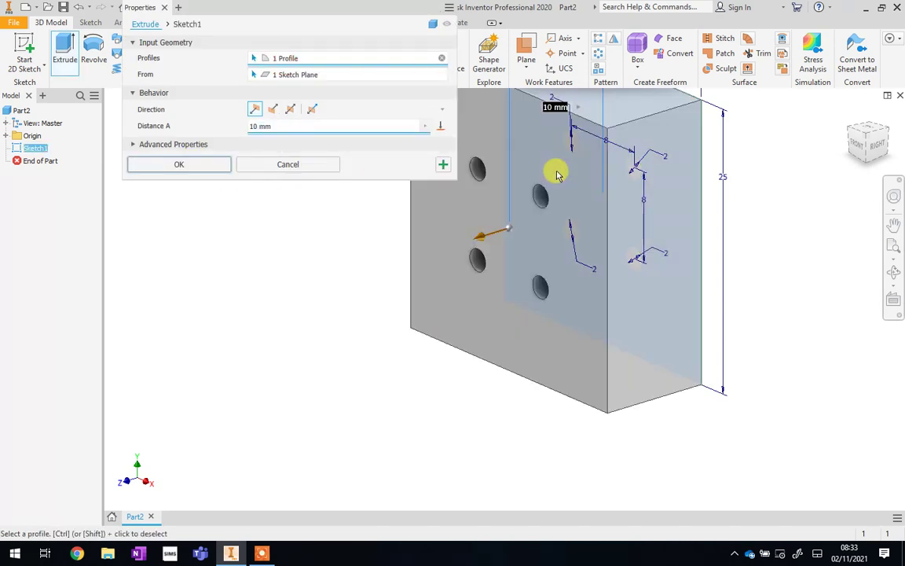
drag(267, 127, 240, 133)
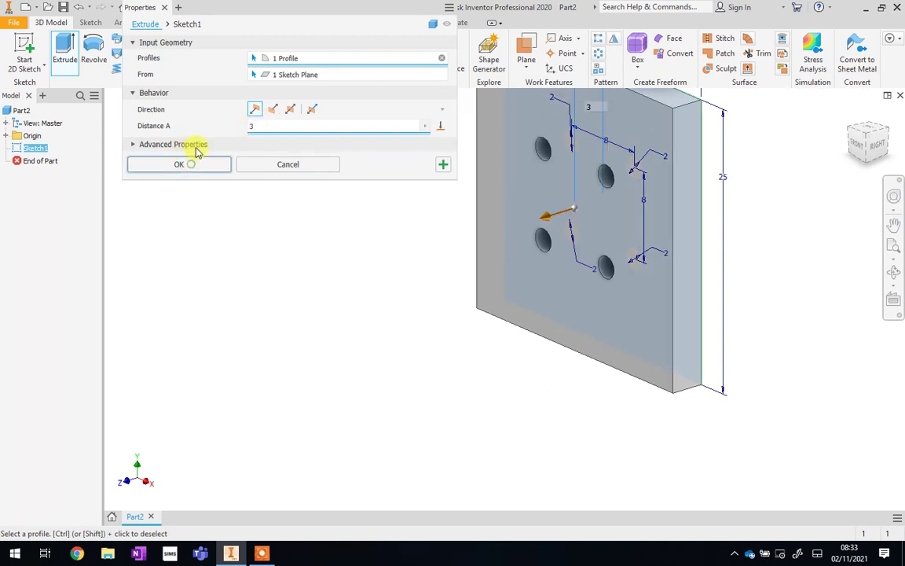
Step: Orbit around the extruded plate to examine its faces, edges and holes from several angles
click(892, 270)
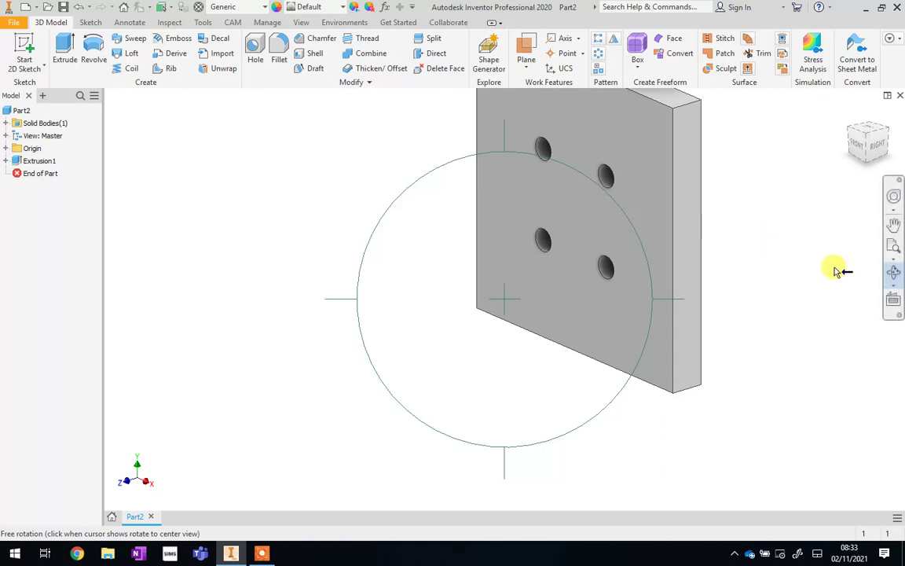
click(894, 274)
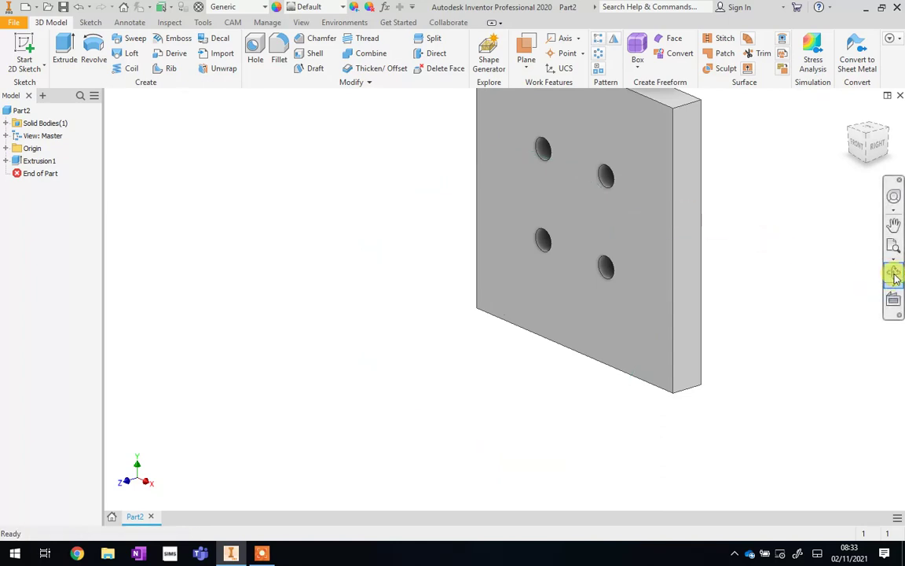
drag(420, 312, 424, 273)
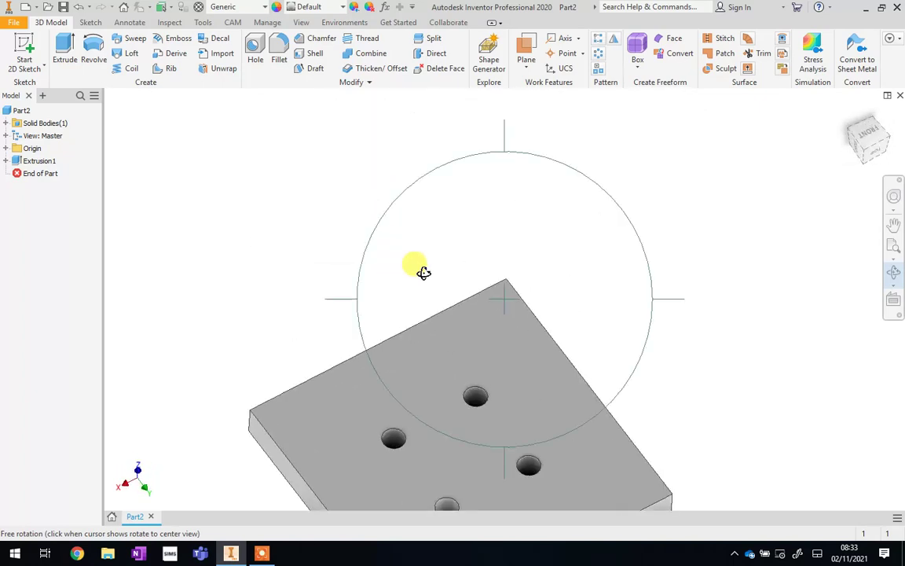
click(868, 152)
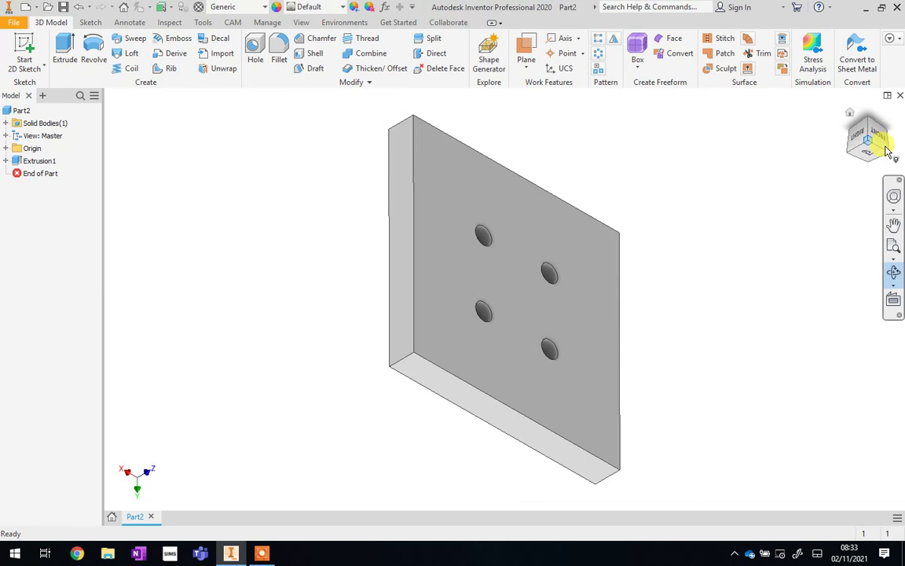
click(879, 150)
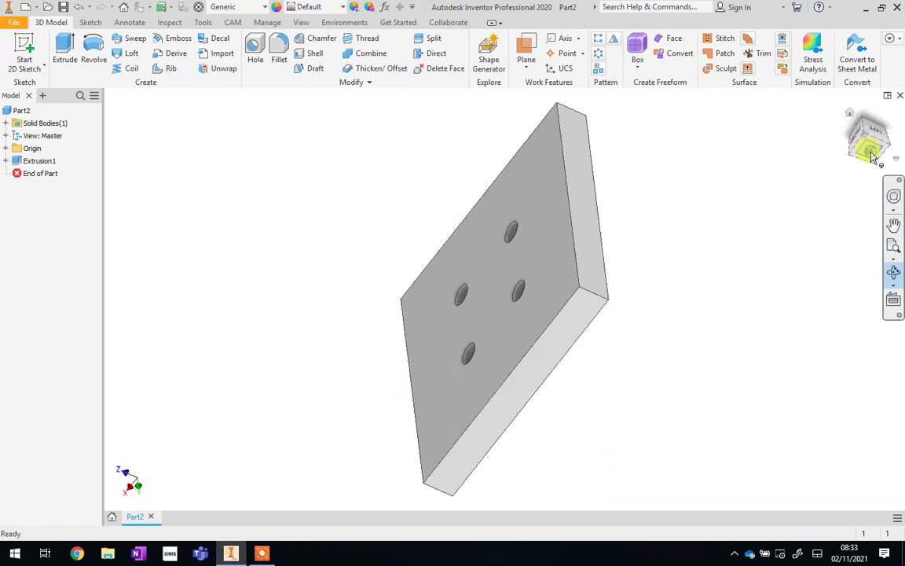
click(855, 143)
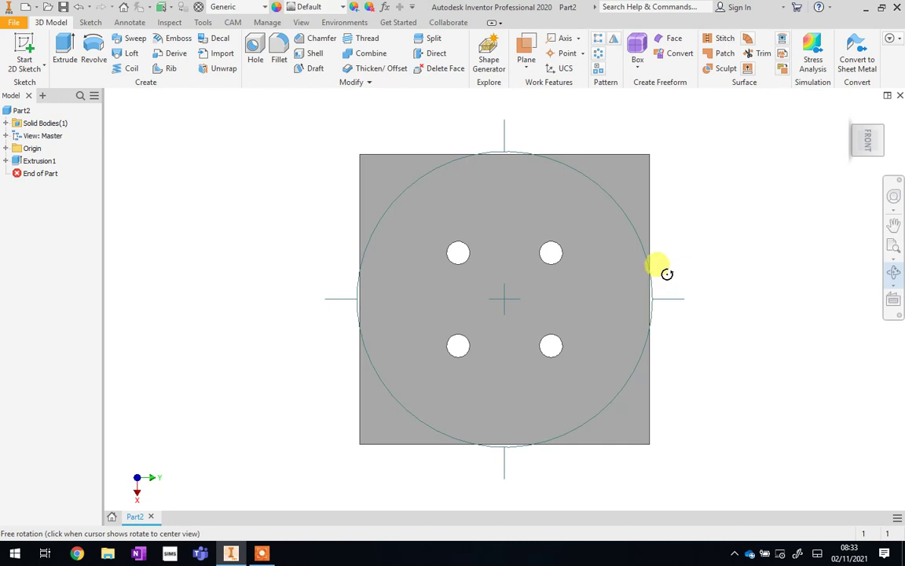
drag(490, 370, 451, 325)
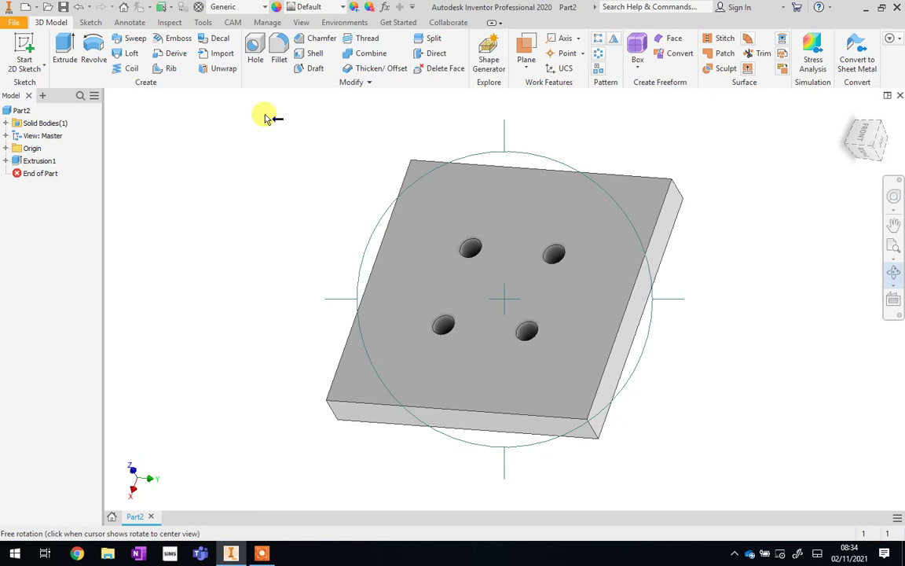
Step: Set up a constant fillet on the plate's four short corner edges with a 5 mm radius
click(277, 55)
drag(252, 145, 218, 95)
click(595, 431)
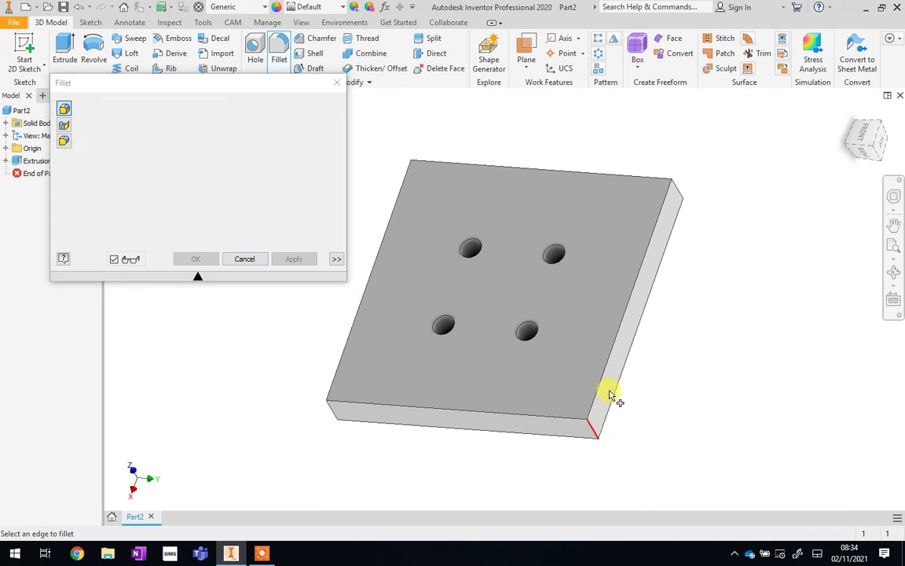
click(678, 193)
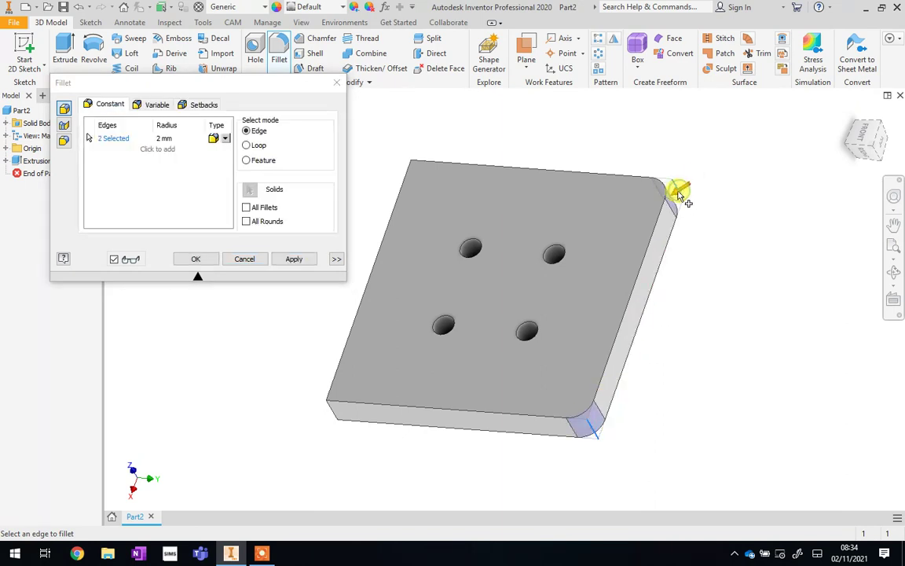
click(335, 407)
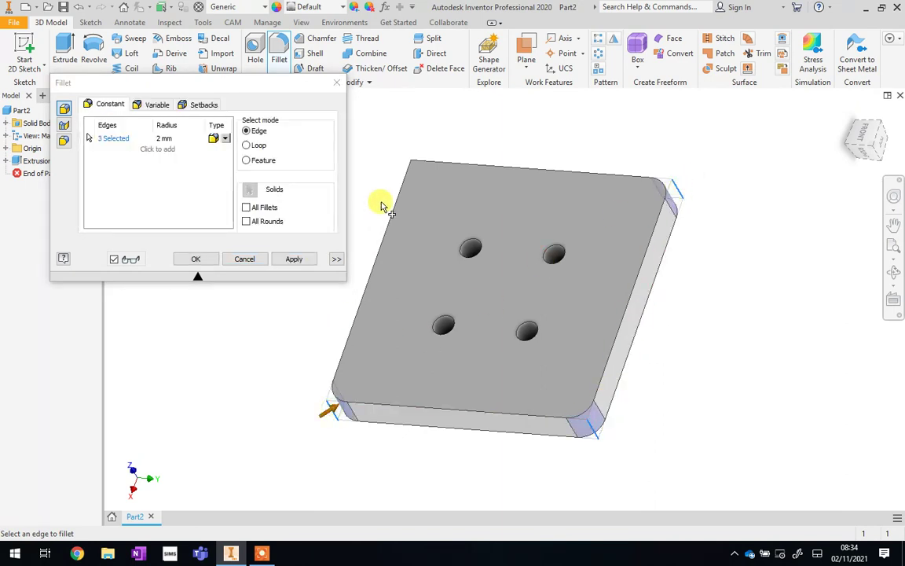
click(417, 169)
click(161, 139)
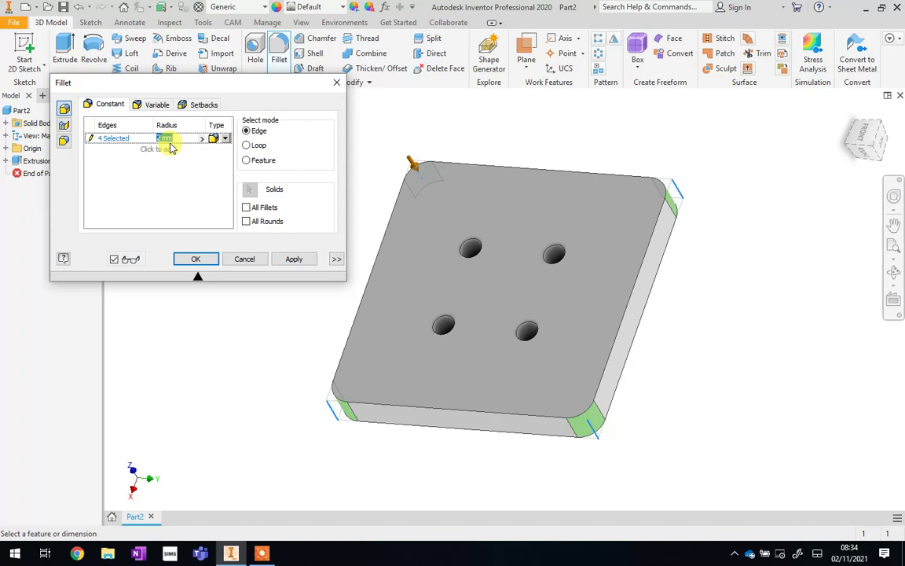
text(5)
key(Return)
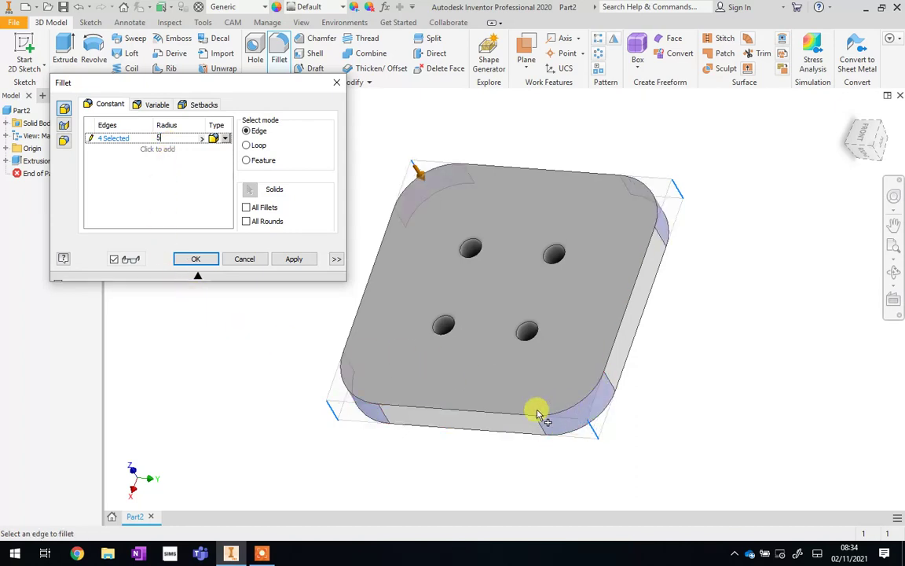
Step: Increase the radius of the four corner fillets to 10 mm and create the fillet
click(160, 138)
key(Return)
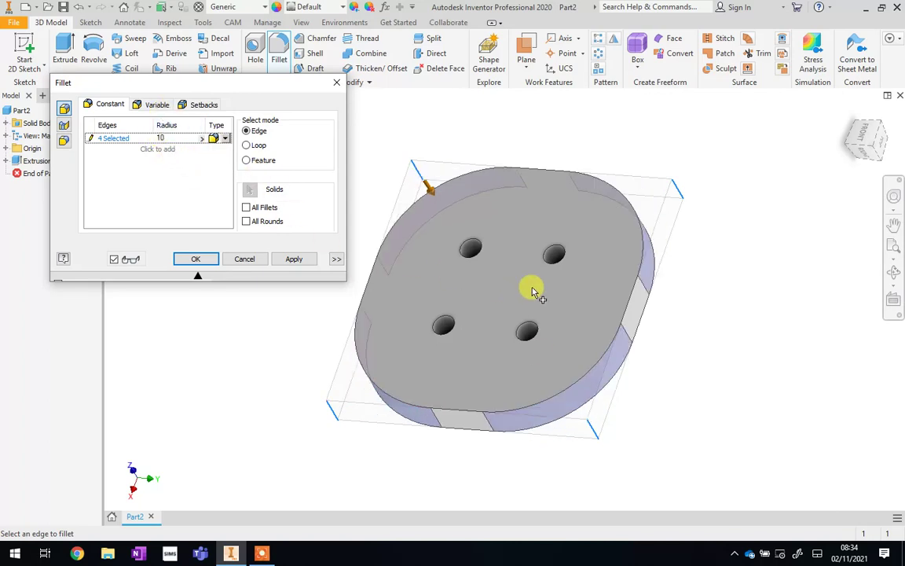
click(288, 264)
click(227, 260)
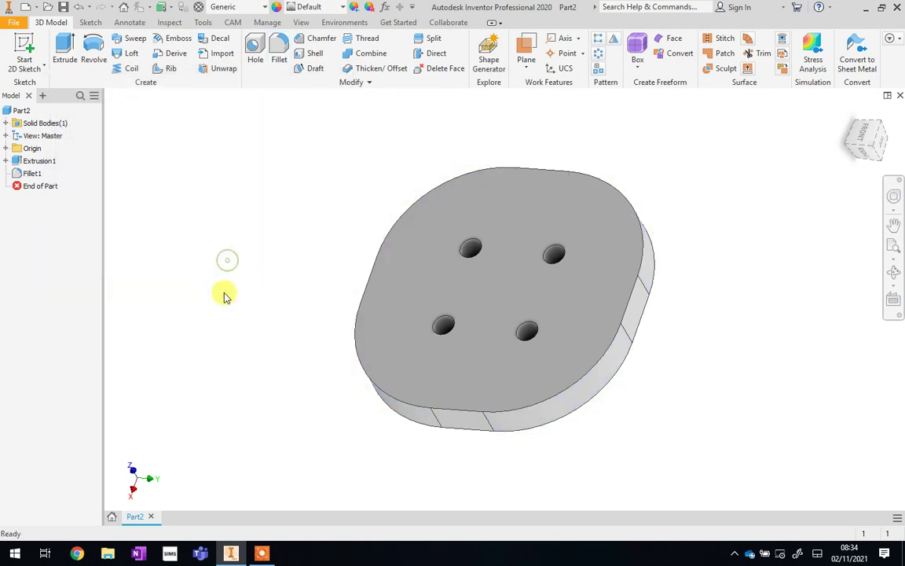
Step: Edit the corner fillet feature to a 5 mm radius, and delete the fillet from the plate
click(893, 272)
drag(557, 314, 622, 410)
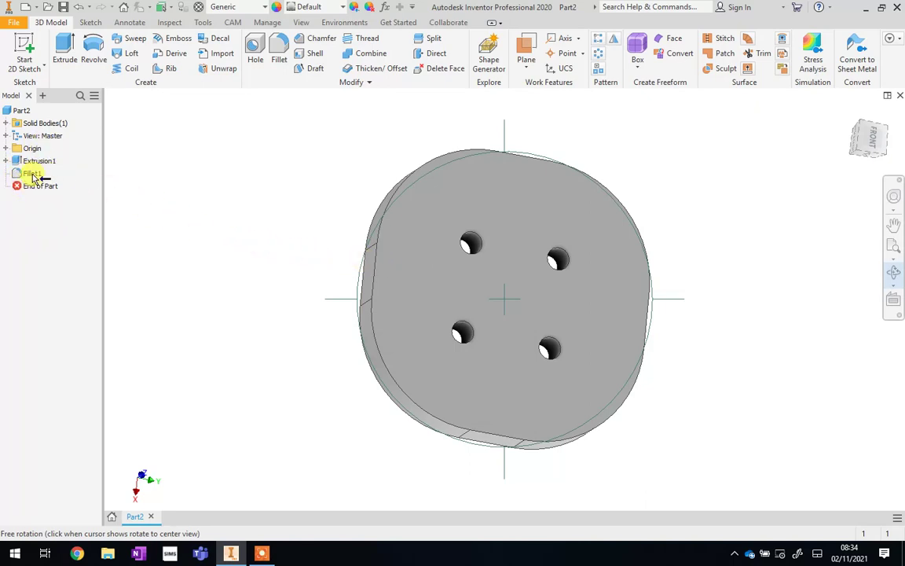
key(Escape)
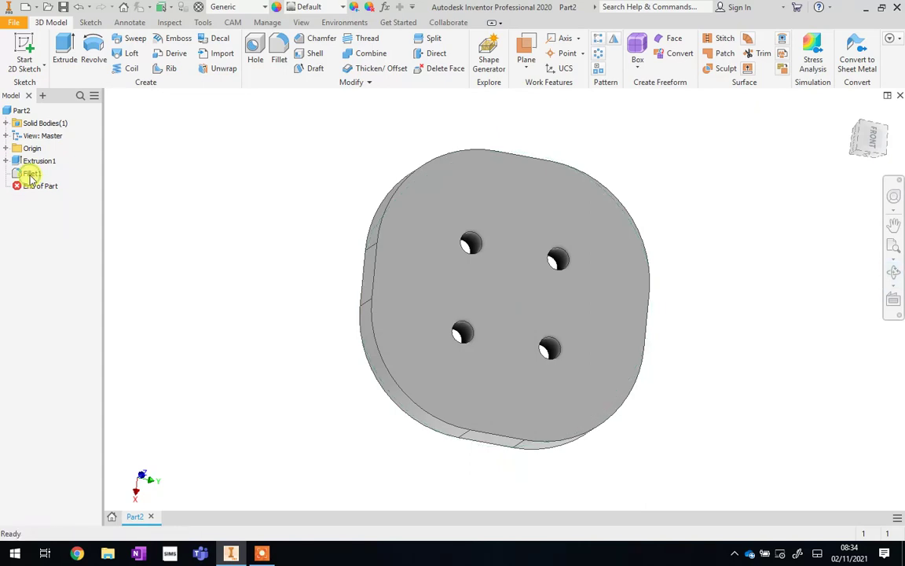
right_click(30, 176)
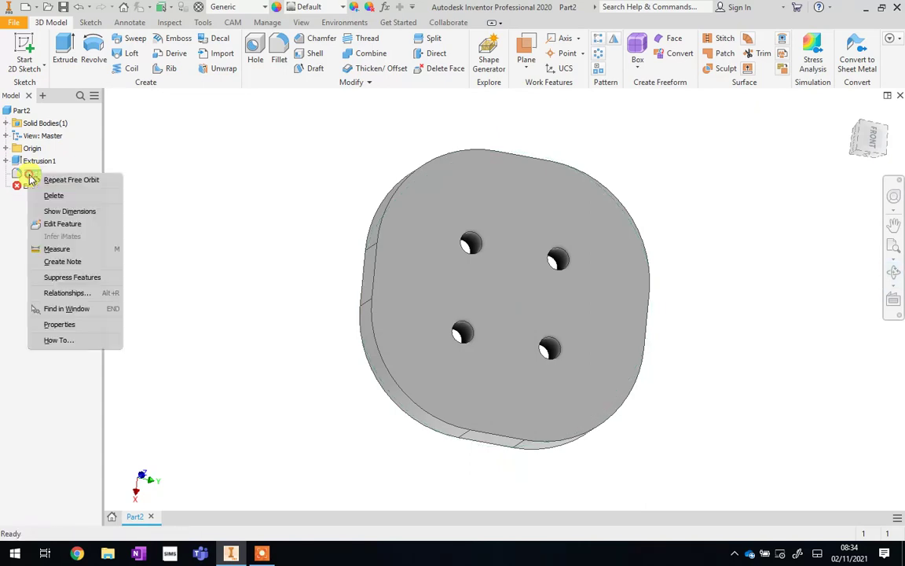
click(55, 227)
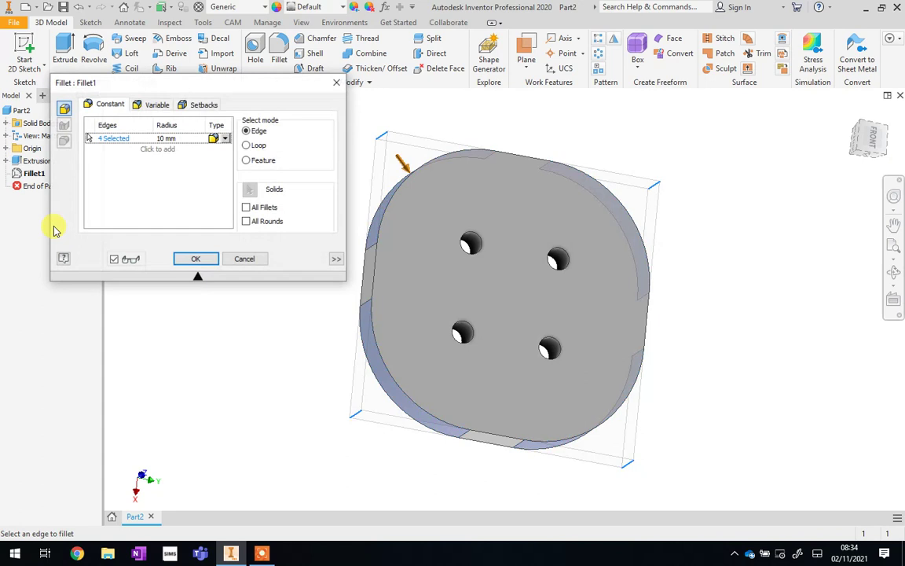
click(165, 139)
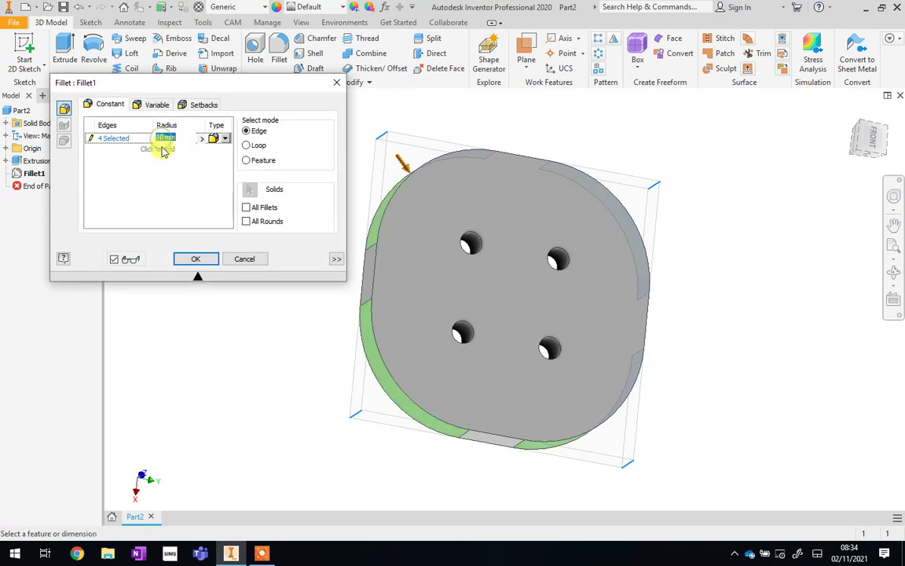
text(5)
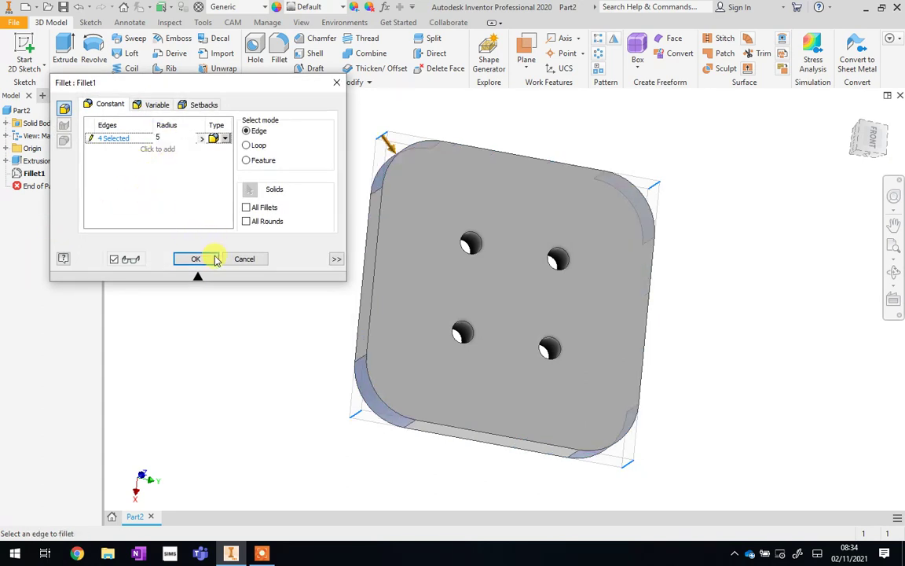
click(208, 258)
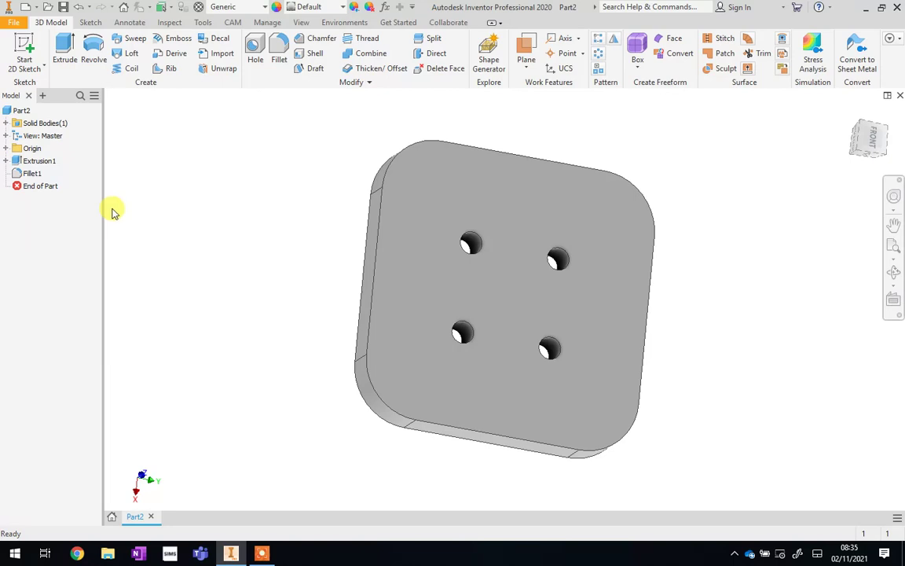
right_click(31, 174)
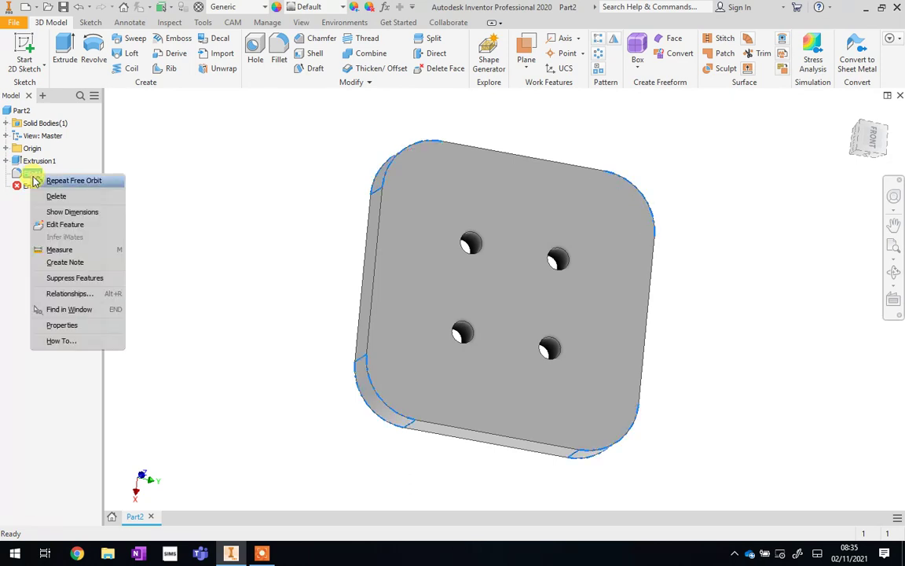
click(48, 196)
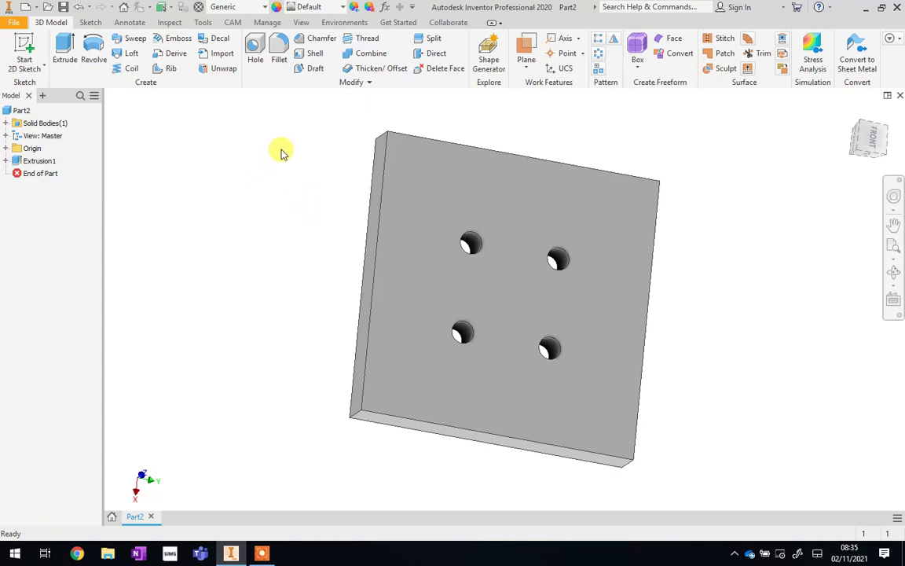
Step: Chamfer the plate's four short corner edges by a 6 mm distance
click(310, 41)
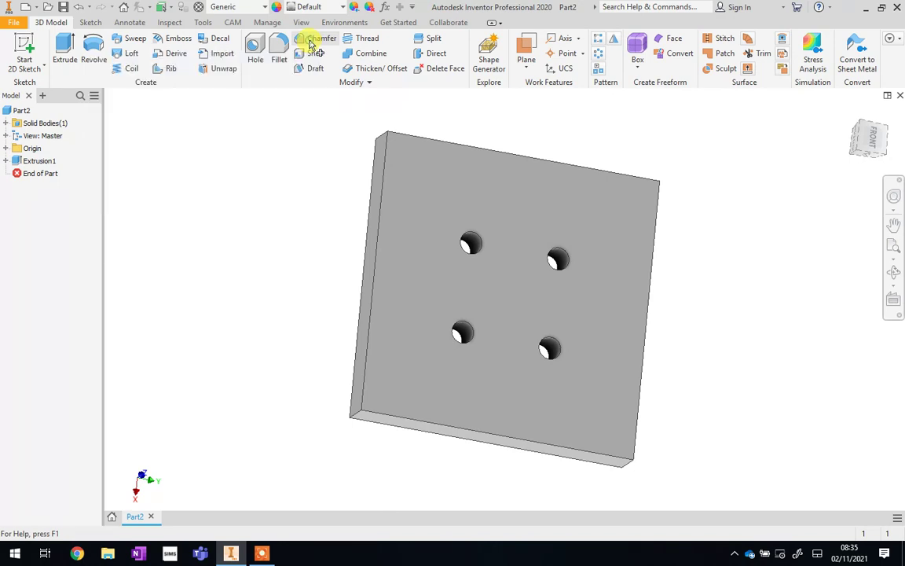
click(357, 414)
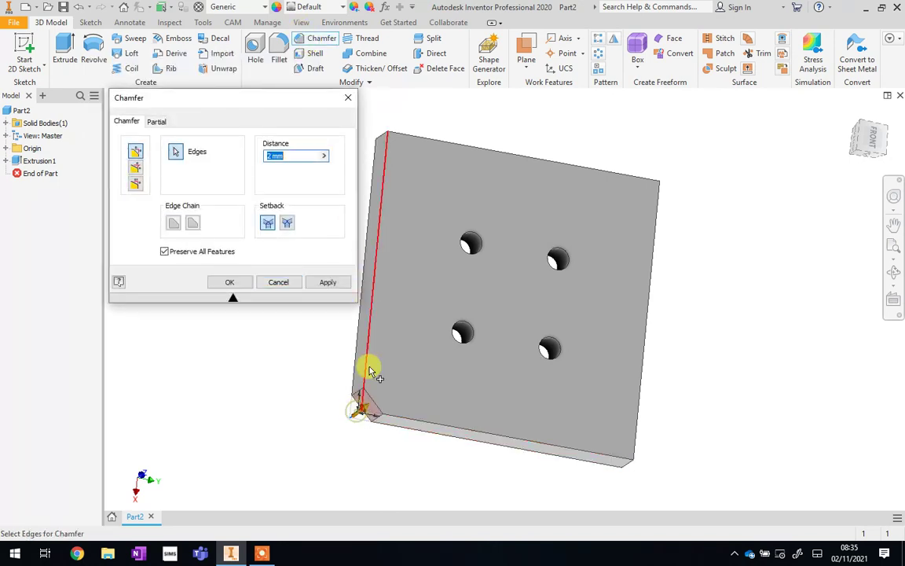
click(380, 140)
click(649, 191)
click(622, 464)
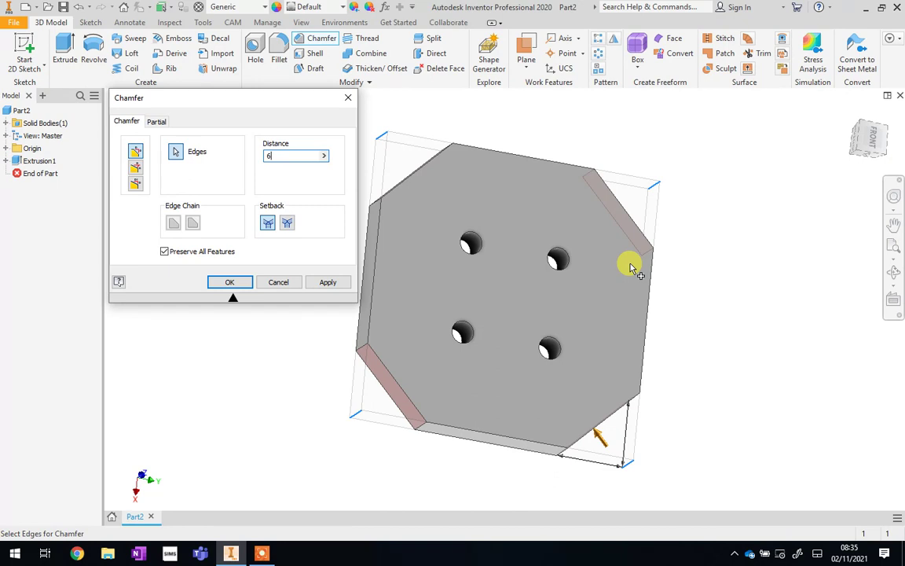
click(326, 283)
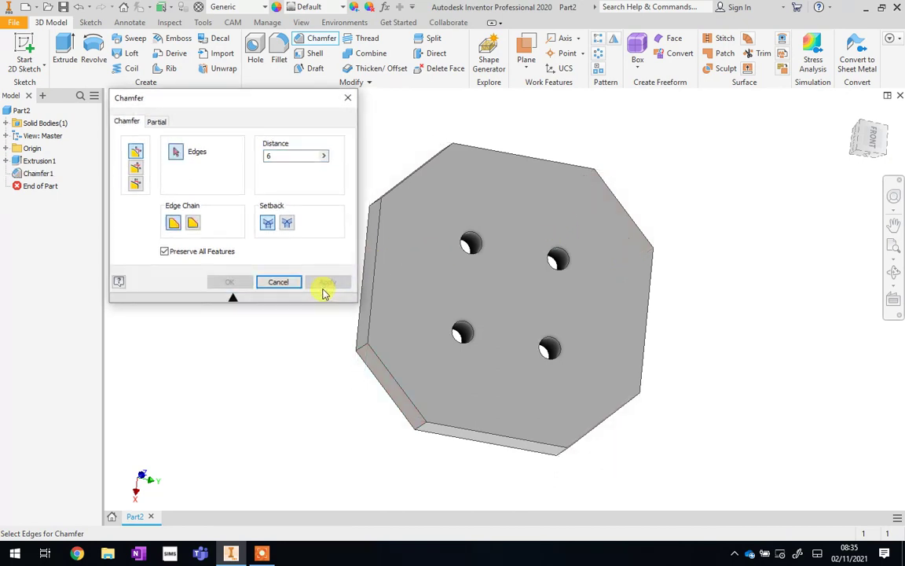
click(345, 100)
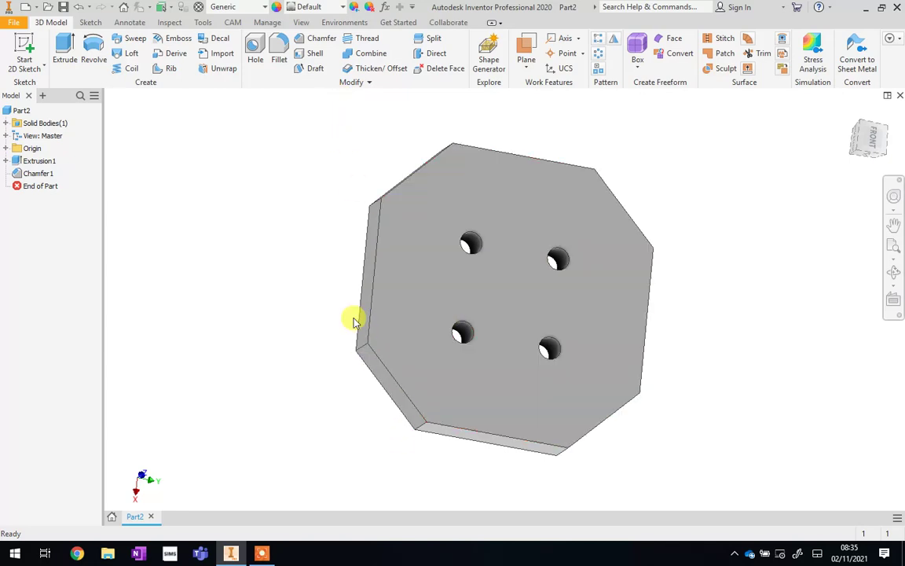
click(413, 271)
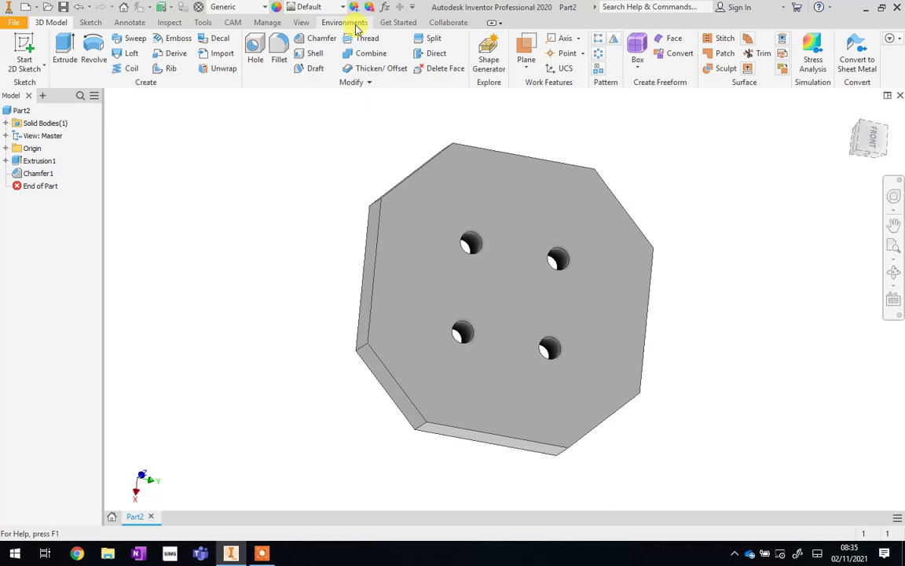
Step: Chamfer all eight outer edges of the octagonal face by a 3 mm distance and close the Chamfer command
click(306, 43)
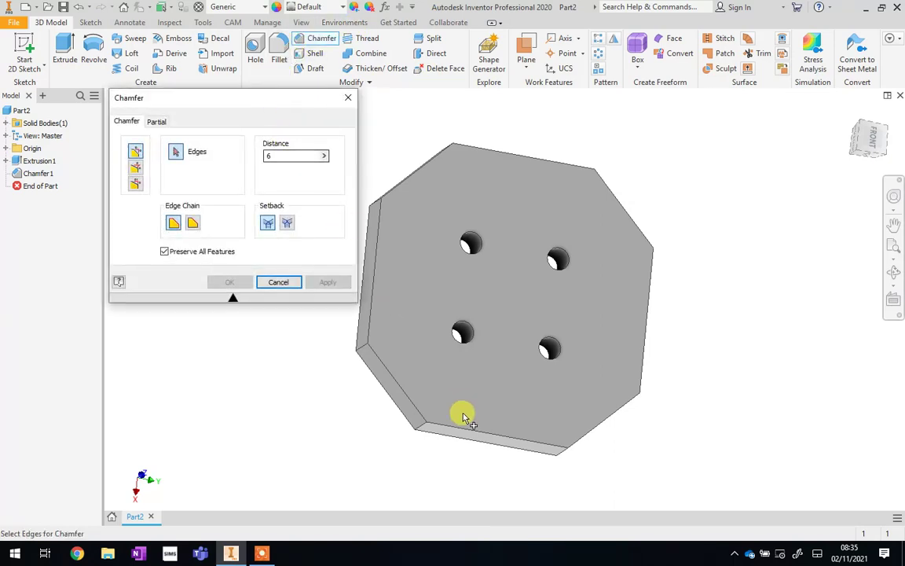
click(445, 422)
click(409, 405)
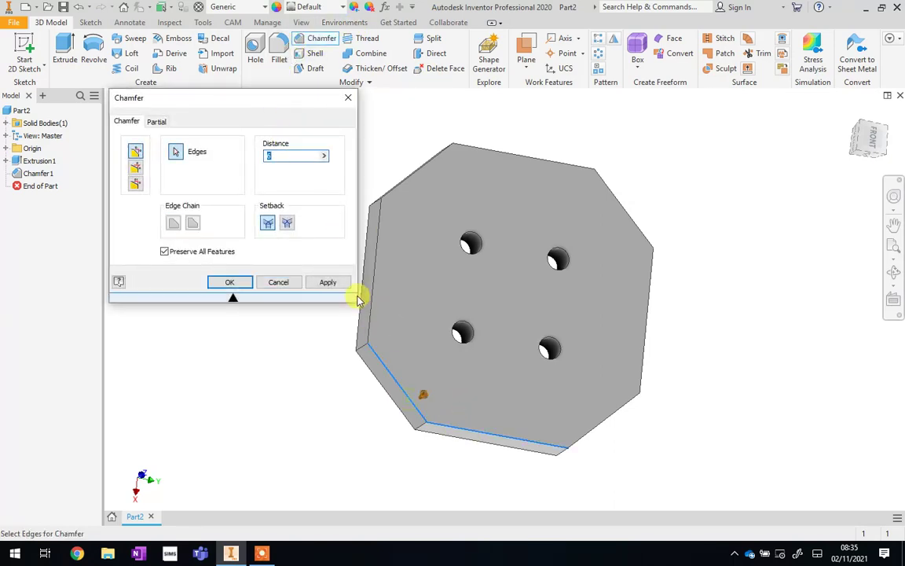
click(370, 283)
click(412, 176)
click(479, 148)
click(633, 220)
click(643, 273)
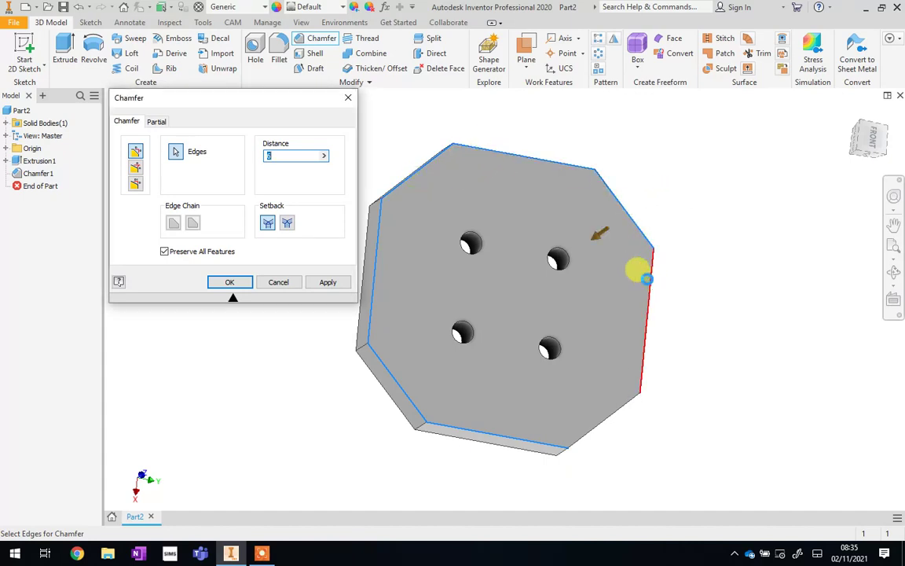
click(601, 422)
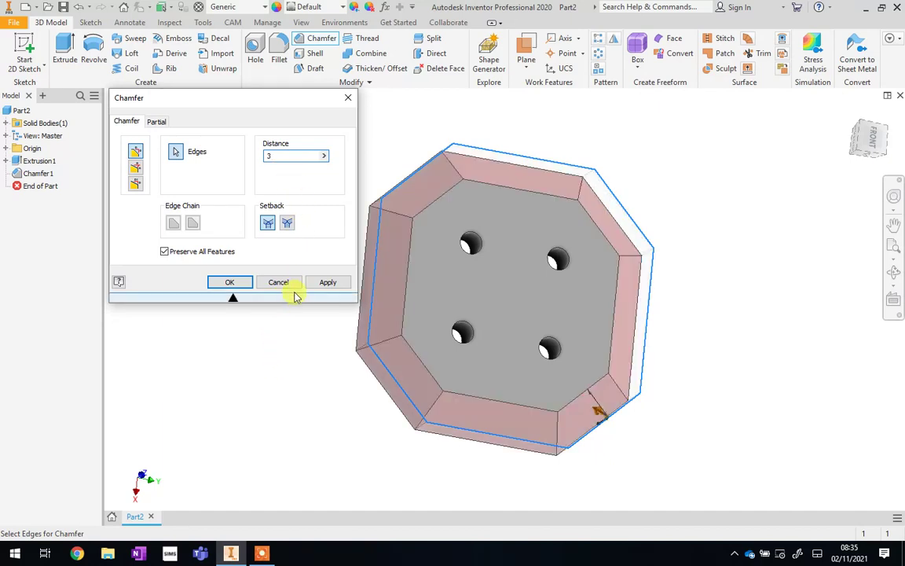
click(318, 288)
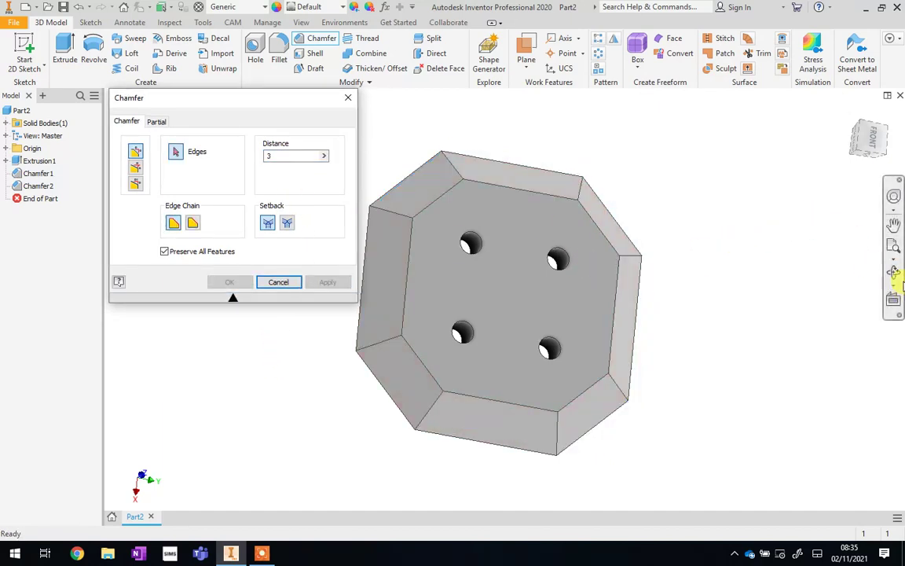
click(894, 272)
drag(628, 299, 426, 201)
click(348, 98)
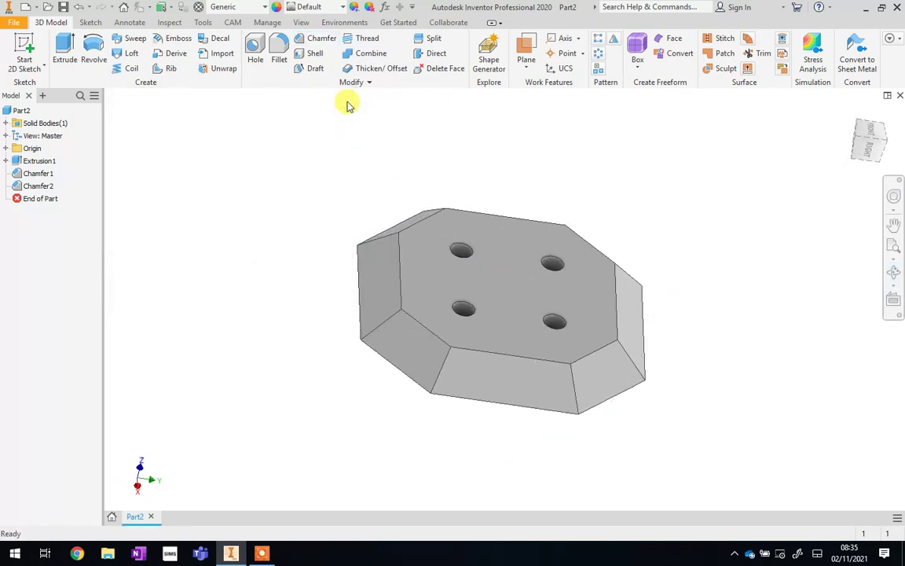
Step: Delete the 3 mm chamfer from the outer edges of the octagonal face
right_click(38, 189)
click(77, 207)
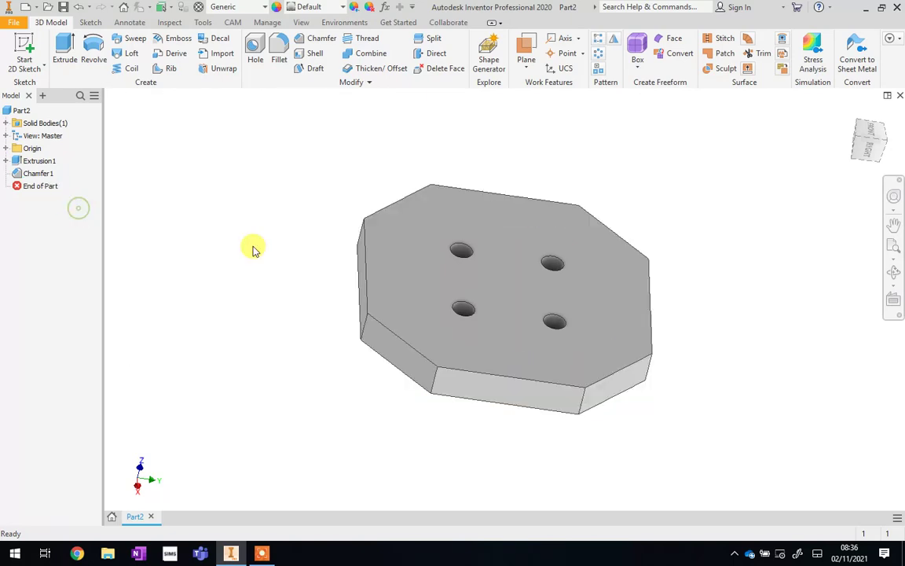
Step: Fillet all eight outer edges of the octagonal face with a 2 mm radius and close the Fillet command
click(283, 52)
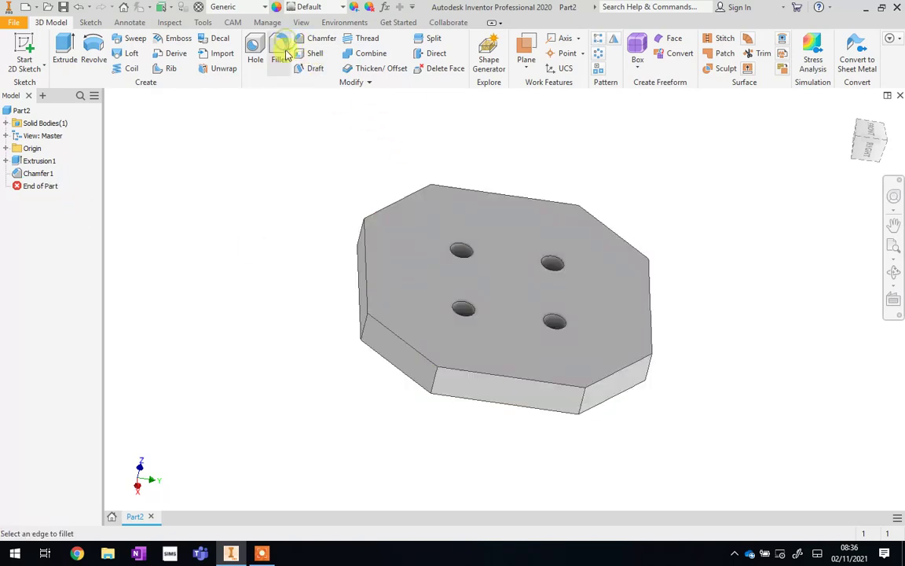
click(364, 280)
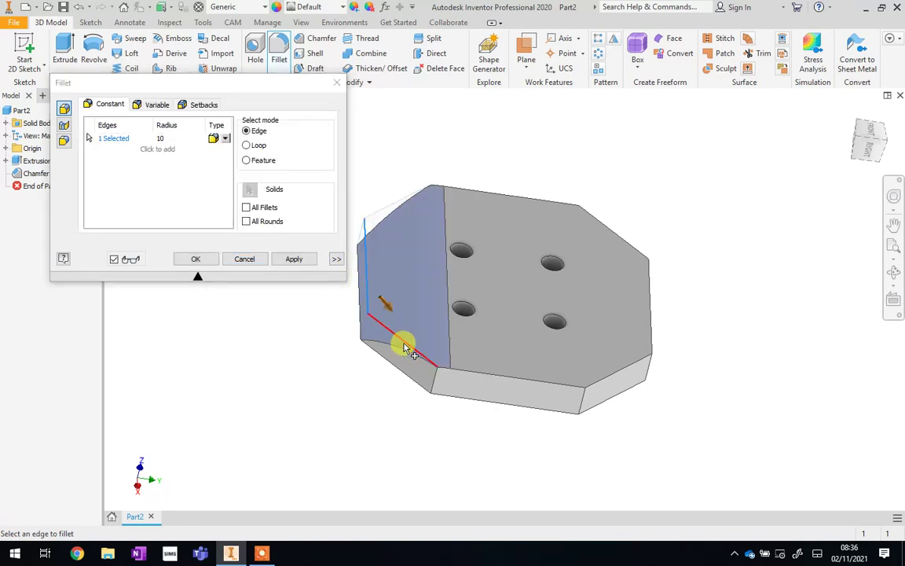
click(406, 348)
click(472, 372)
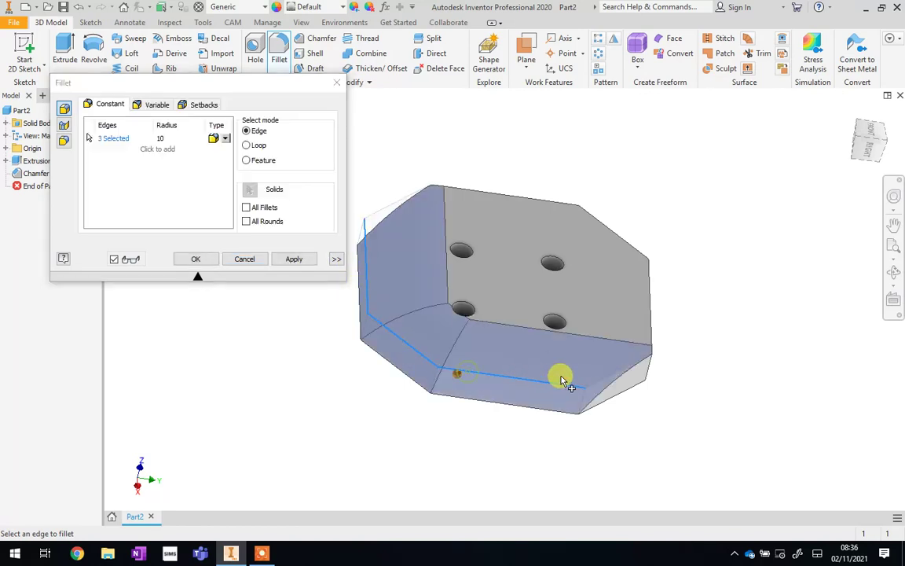
click(630, 373)
click(650, 317)
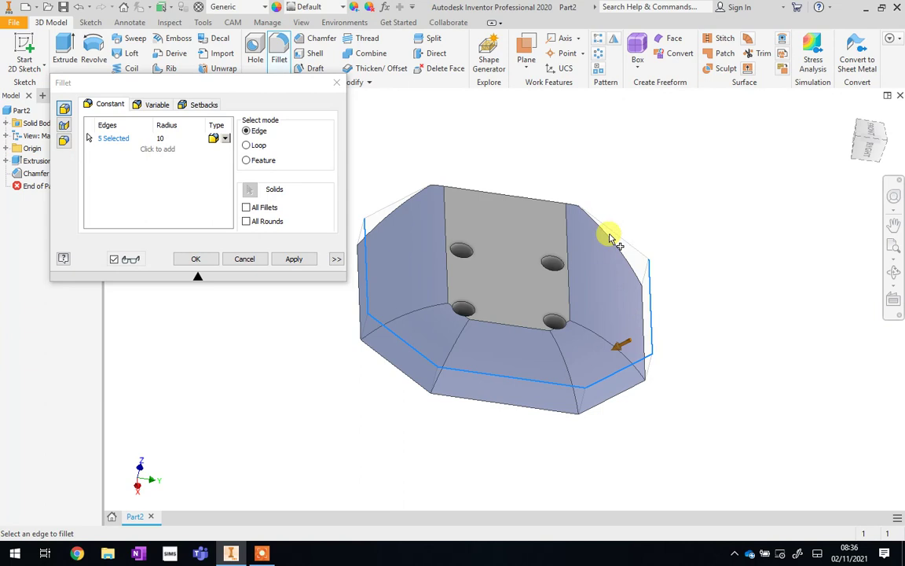
click(563, 203)
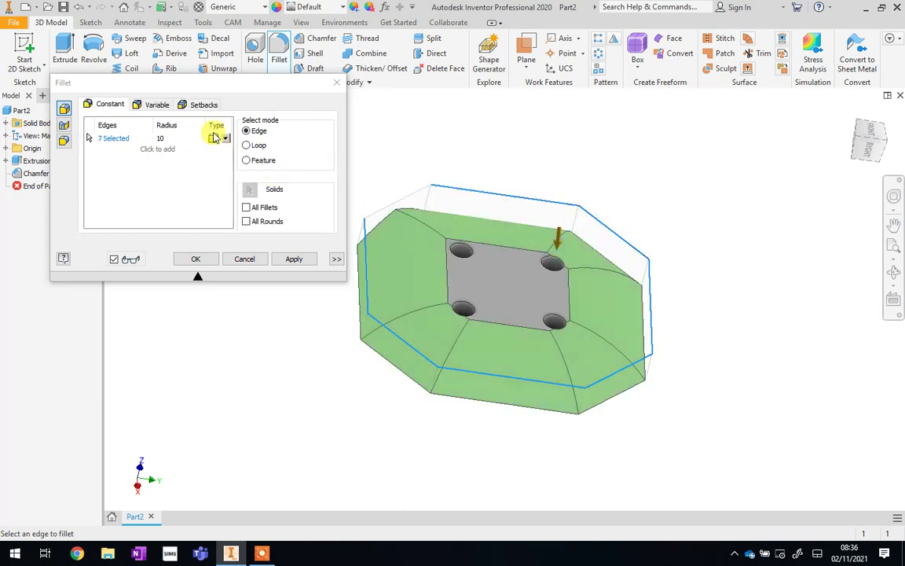
click(169, 140)
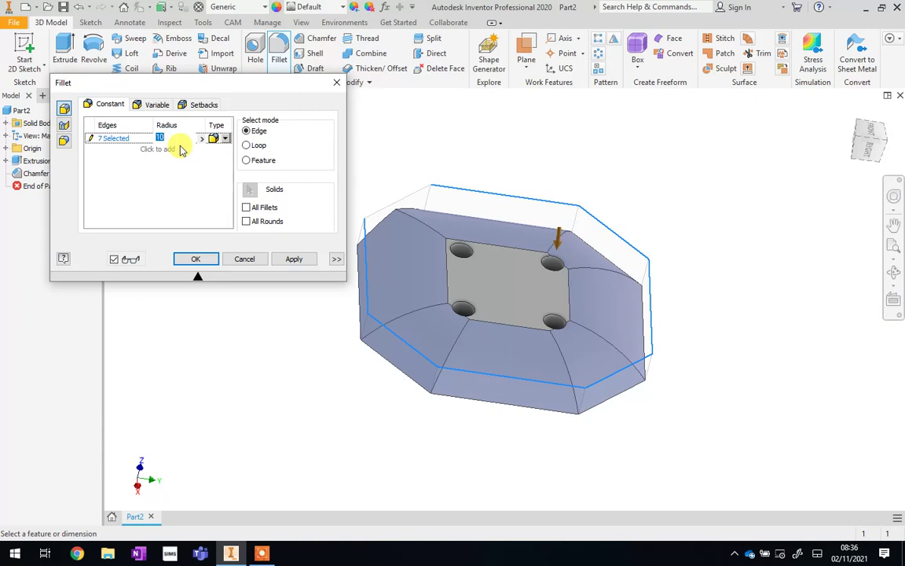
text(2)
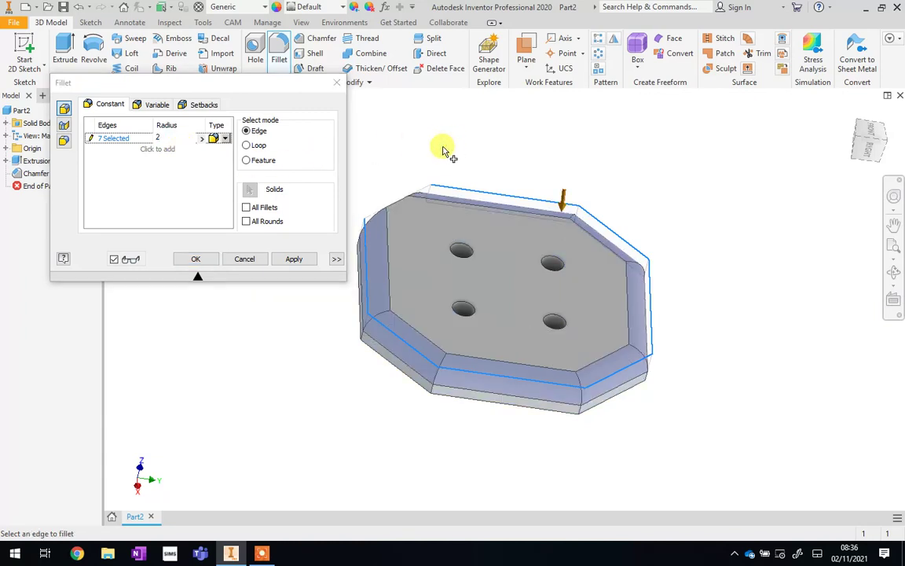
click(398, 204)
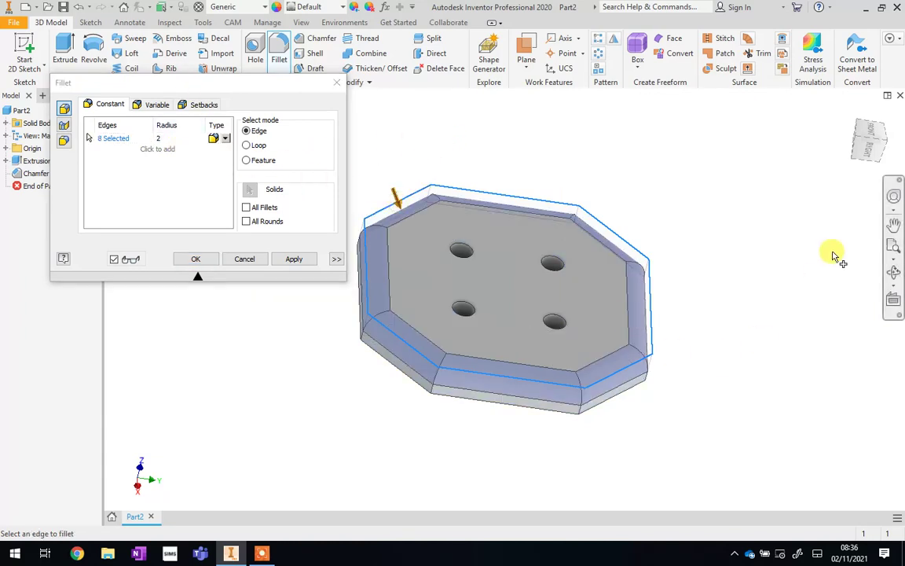
click(305, 258)
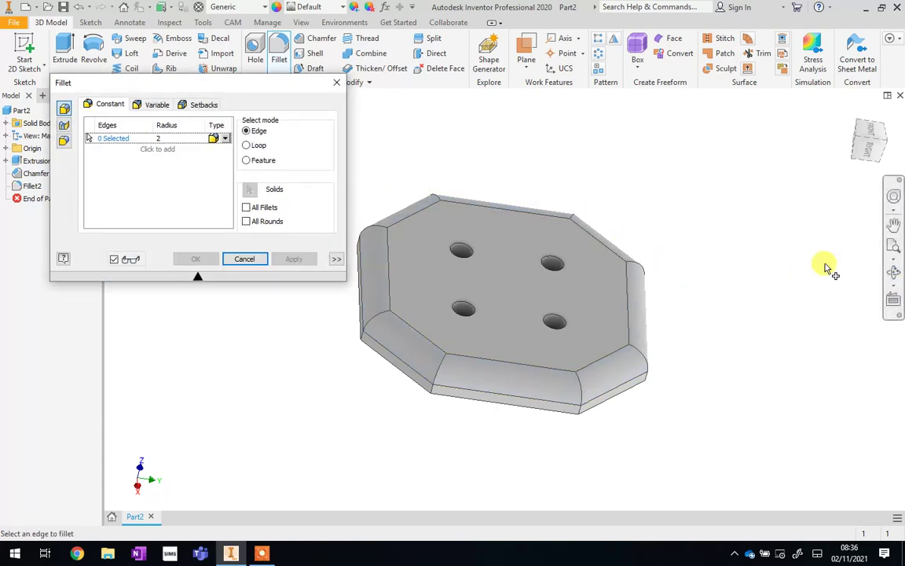
click(894, 273)
drag(550, 299, 616, 307)
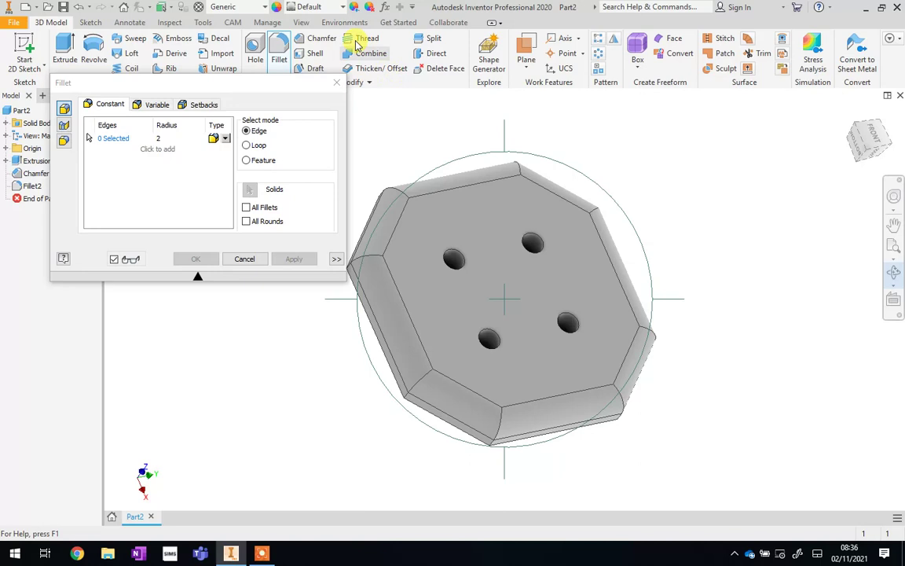
click(335, 83)
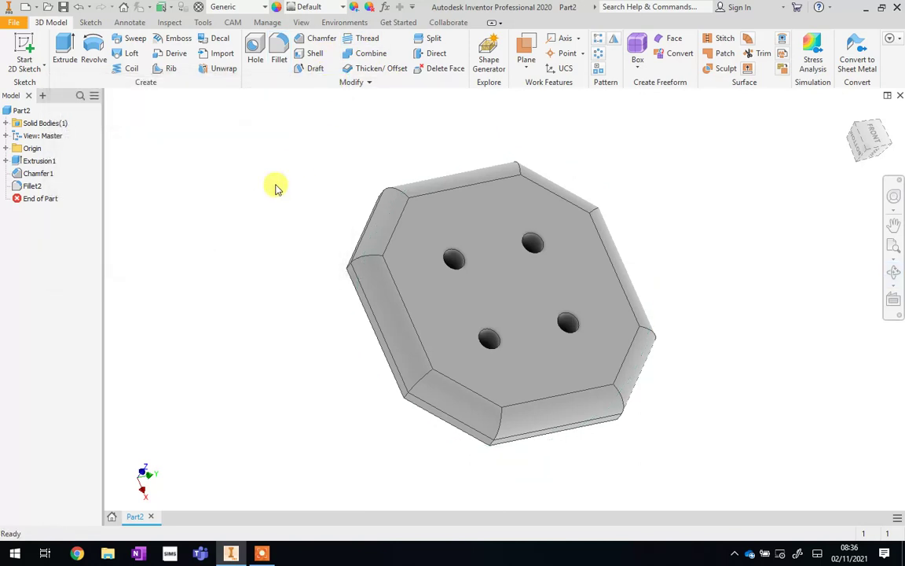
Step: Delete the edge fillet and the corner chamfer from the plate, leaving only the extrusion
right_click(29, 186)
click(53, 204)
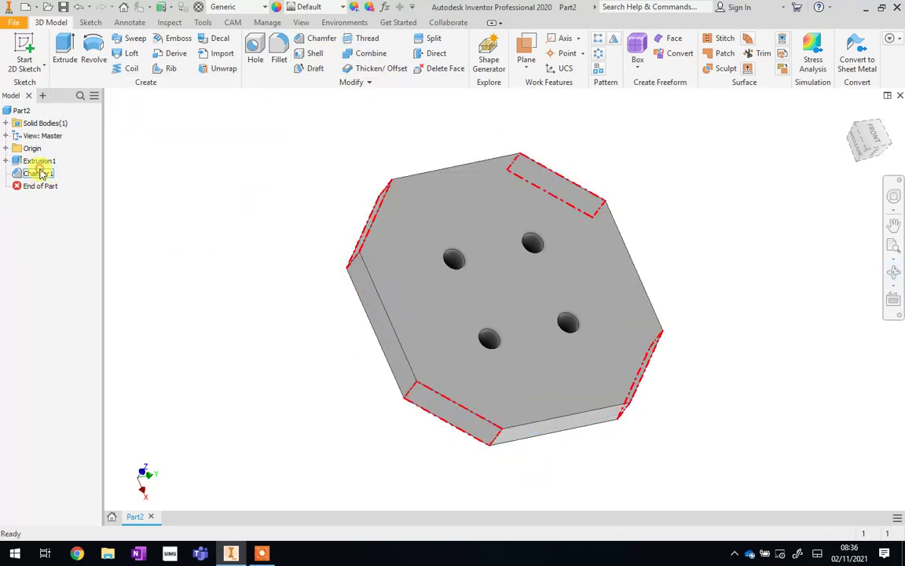
right_click(42, 177)
click(67, 195)
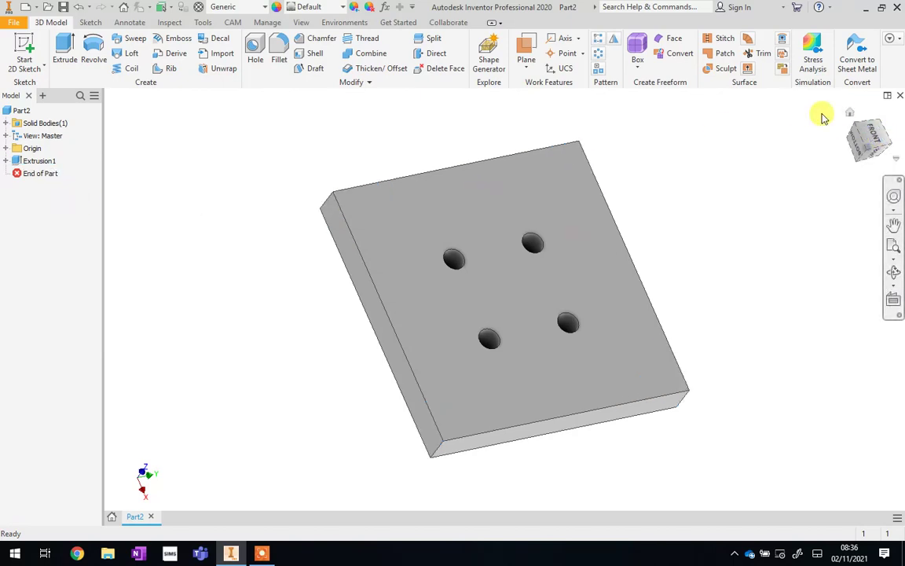
Step: Start a new 2D sketch on the plate's front face, viewed square-on from the front
click(875, 138)
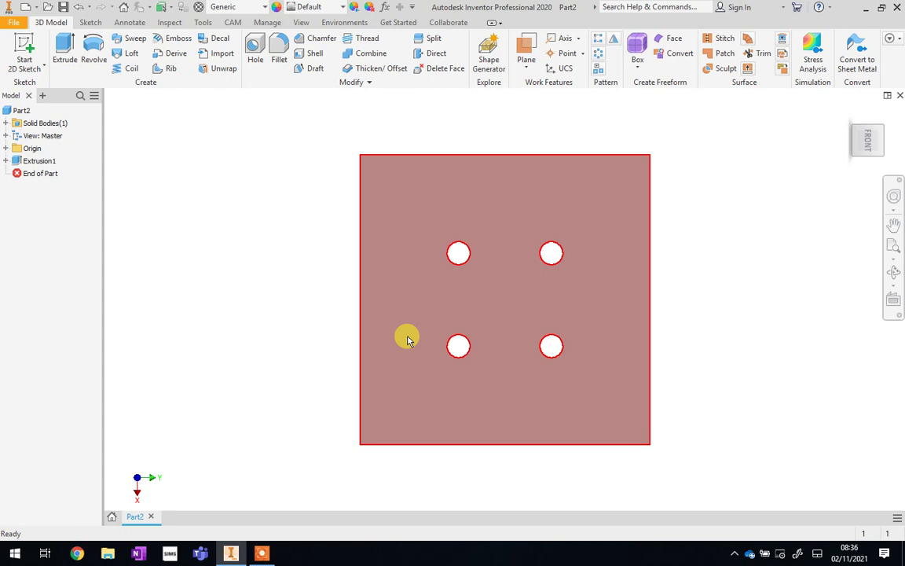
click(22, 43)
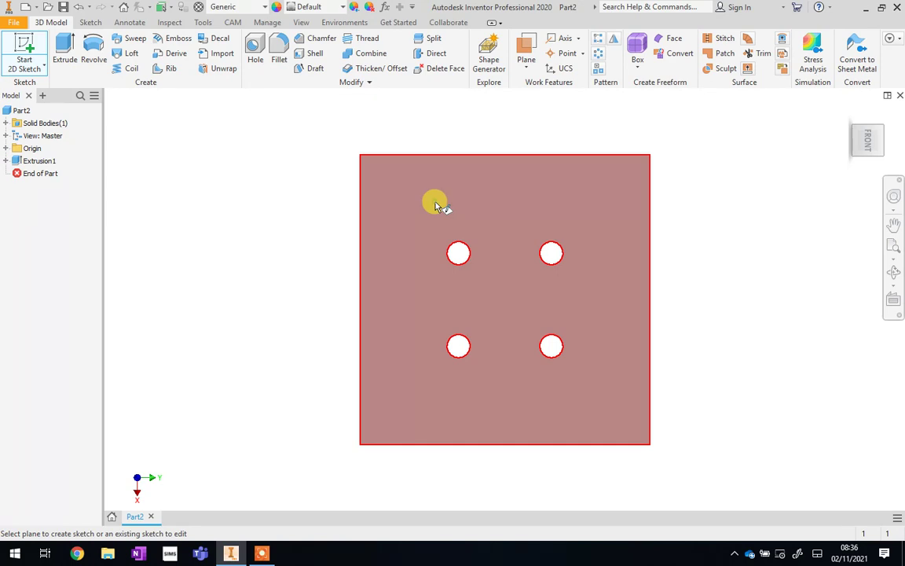
click(435, 206)
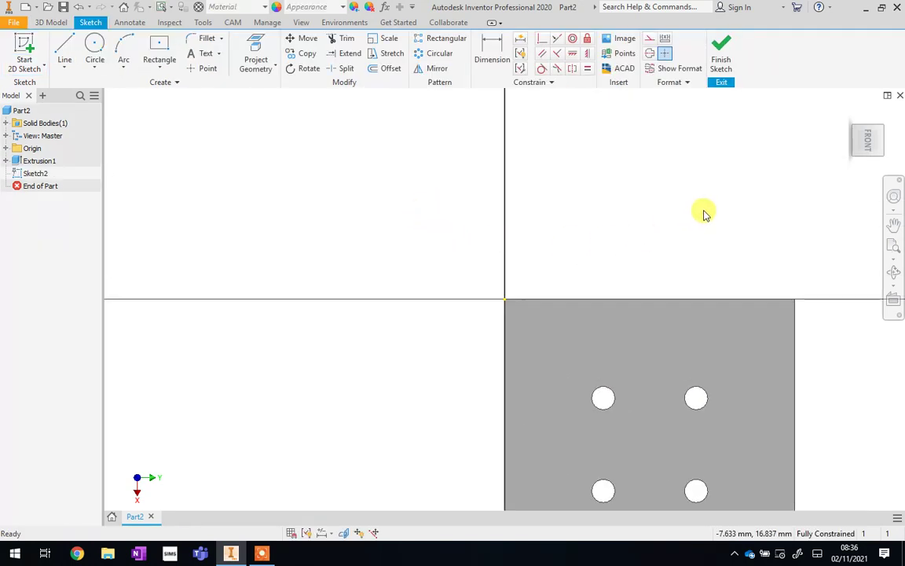
click(866, 144)
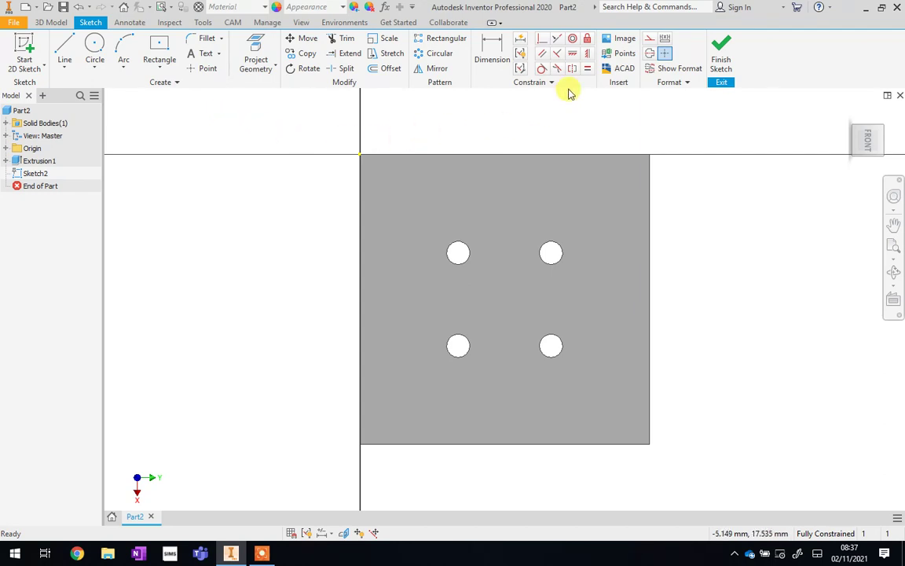
Step: Insert the Leaf image into the sketch with its corner on the plate's upper-right corner, and end image placement
click(618, 39)
click(267, 159)
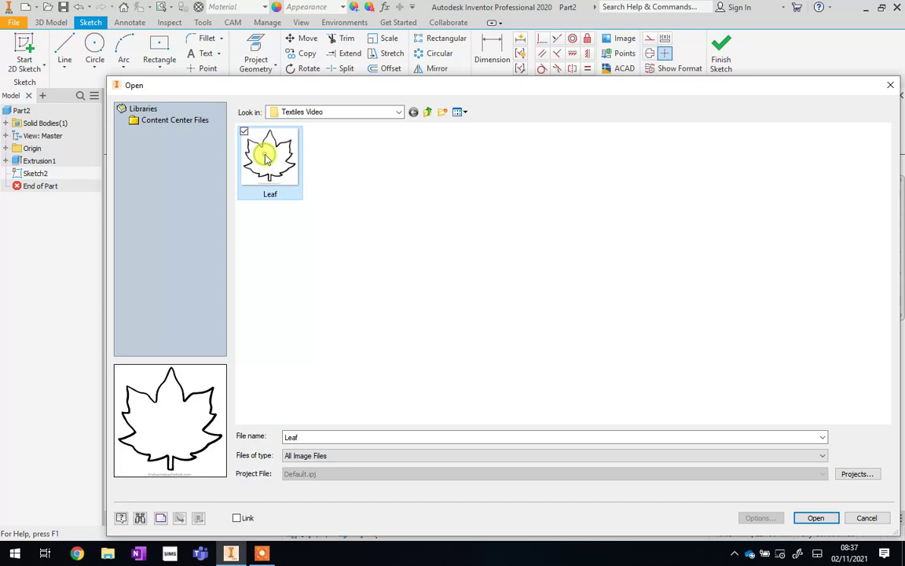
click(813, 518)
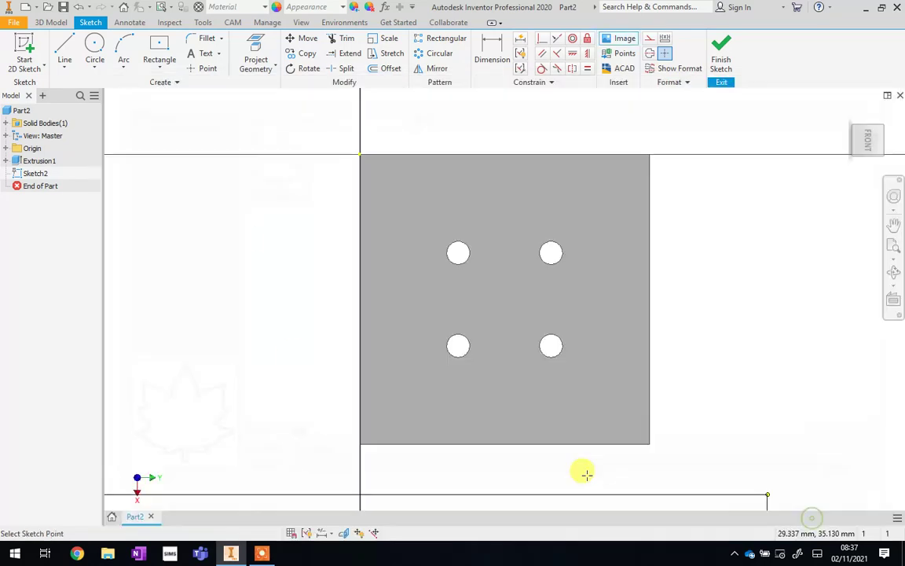
click(650, 156)
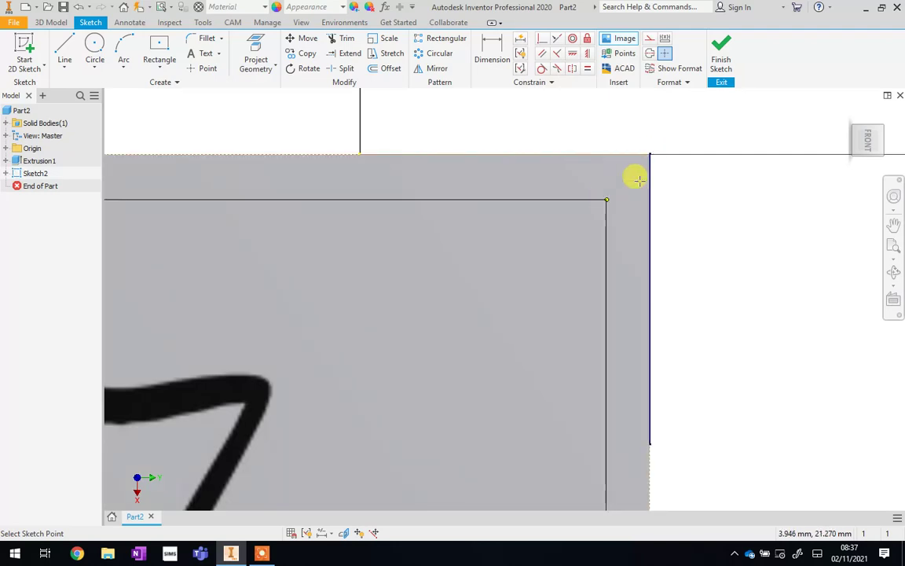
right_click(703, 177)
click(738, 180)
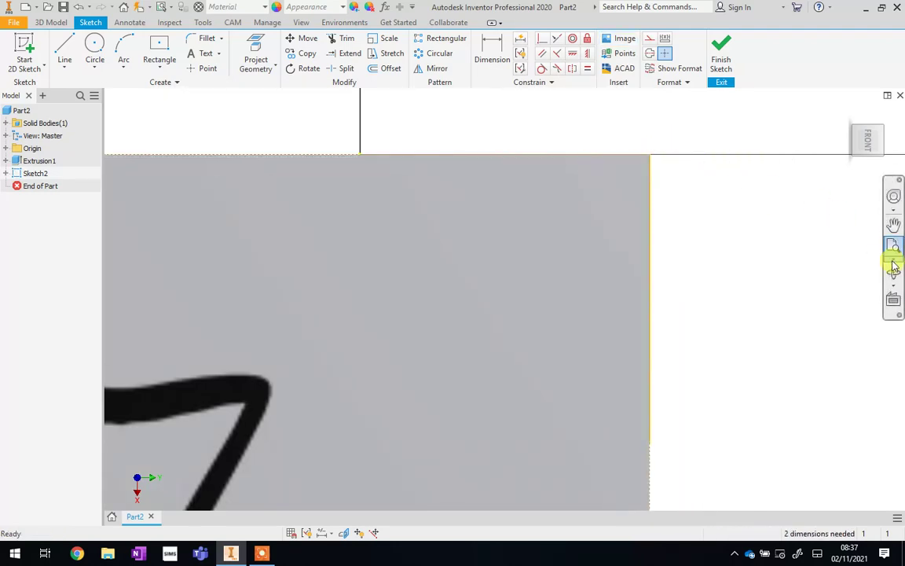
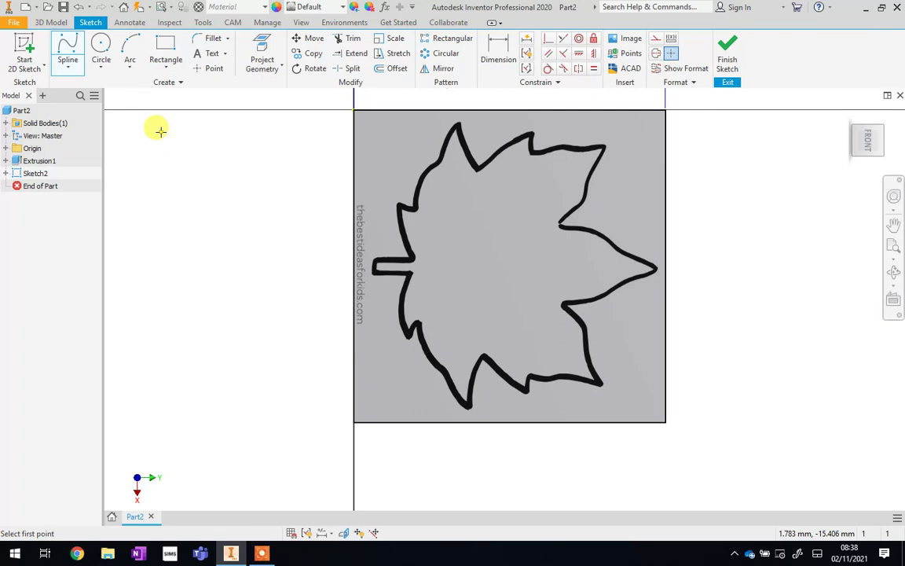
Step: Start a spline at the upper corner of the leaf stem's free end and trace the stem's upper edge up to the first small tooth
click(372, 259)
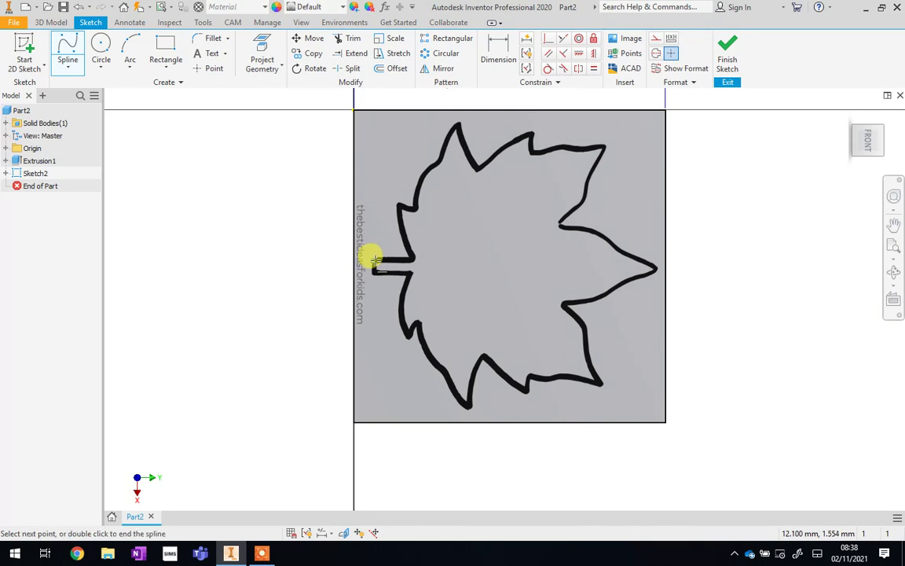
click(387, 259)
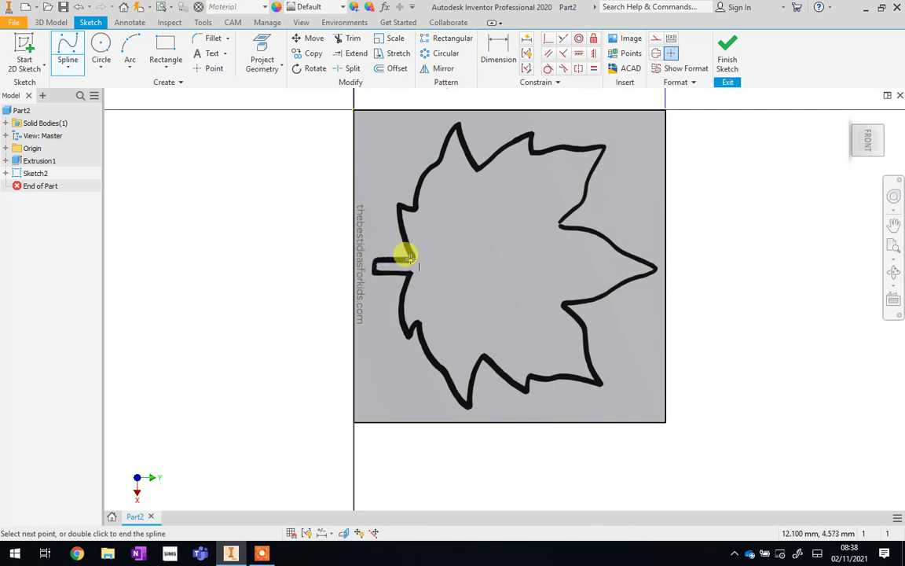
click(410, 255)
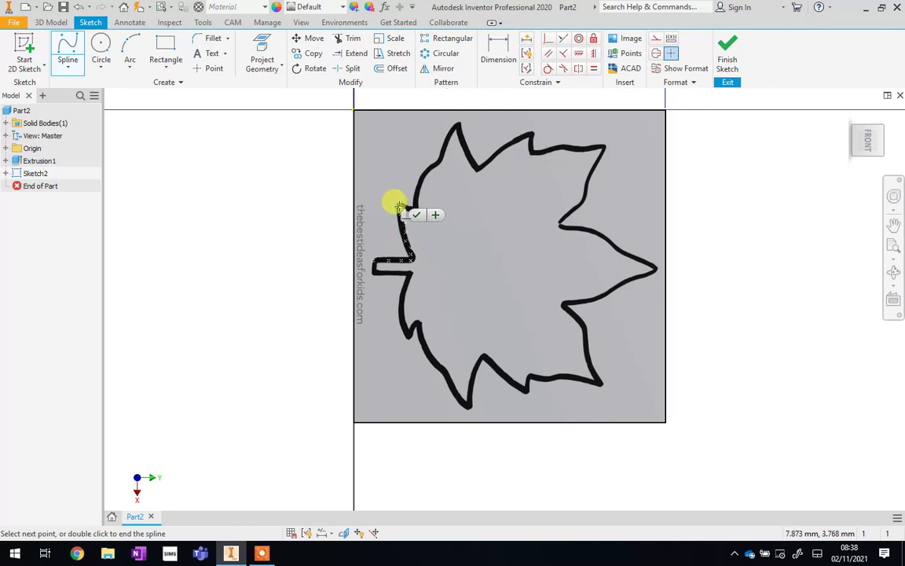
scroll(402, 209, up, 5)
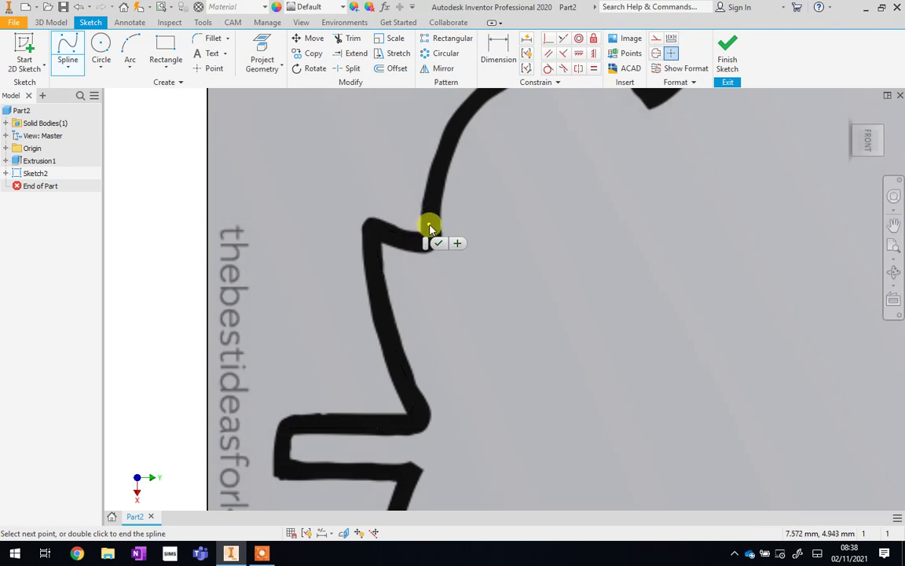
scroll(428, 194, down, 6)
scroll(432, 188, up, 3)
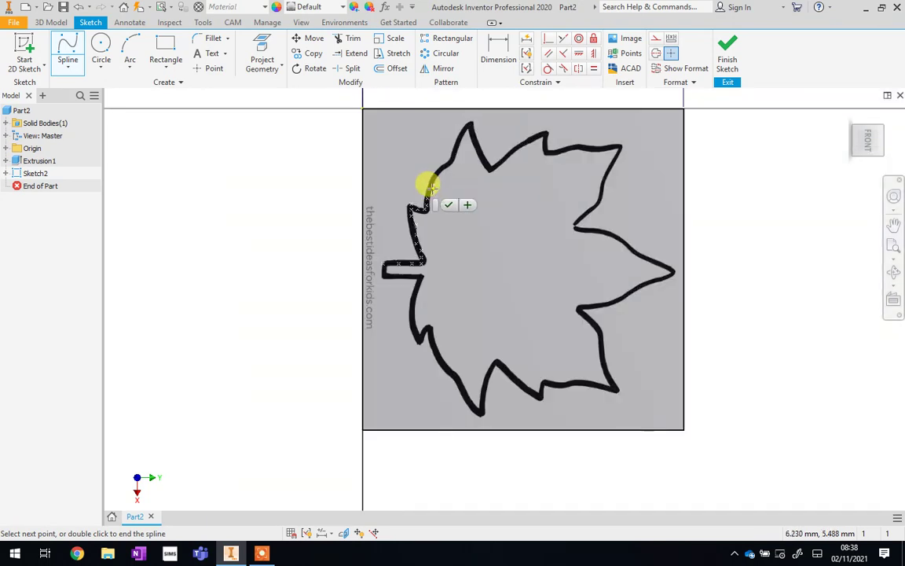
Step: Continue the spline along the leaf's upper-left curve, over the tall upper-left tip and down into the notch beside it
click(440, 160)
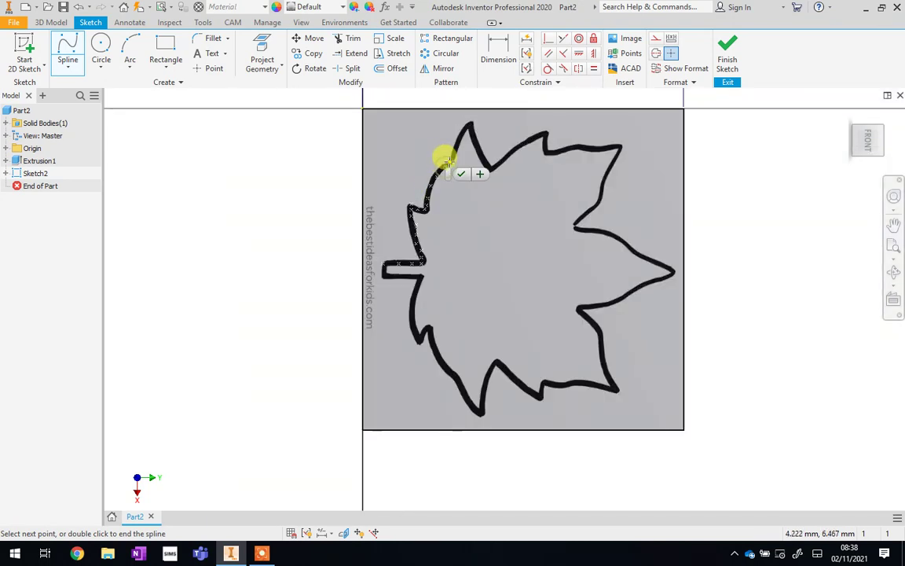
click(451, 147)
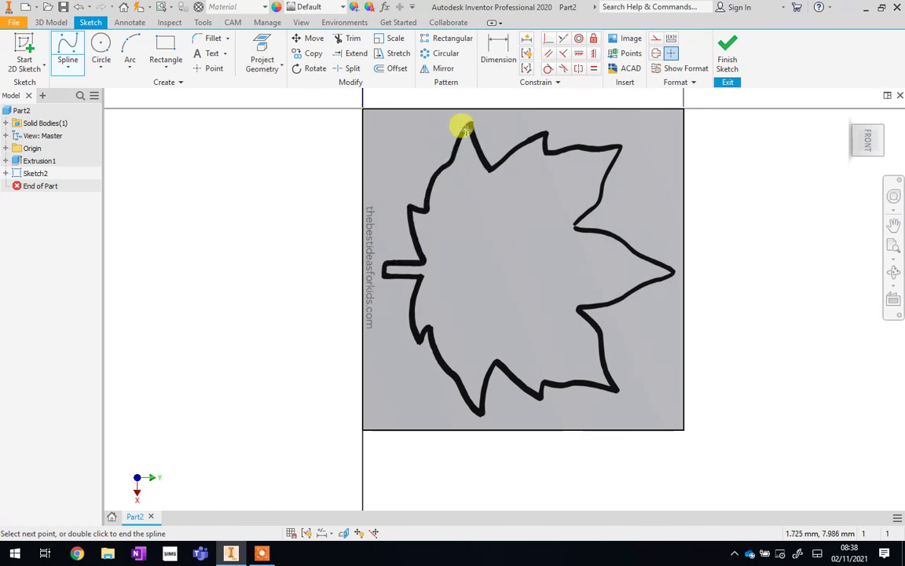
click(468, 122)
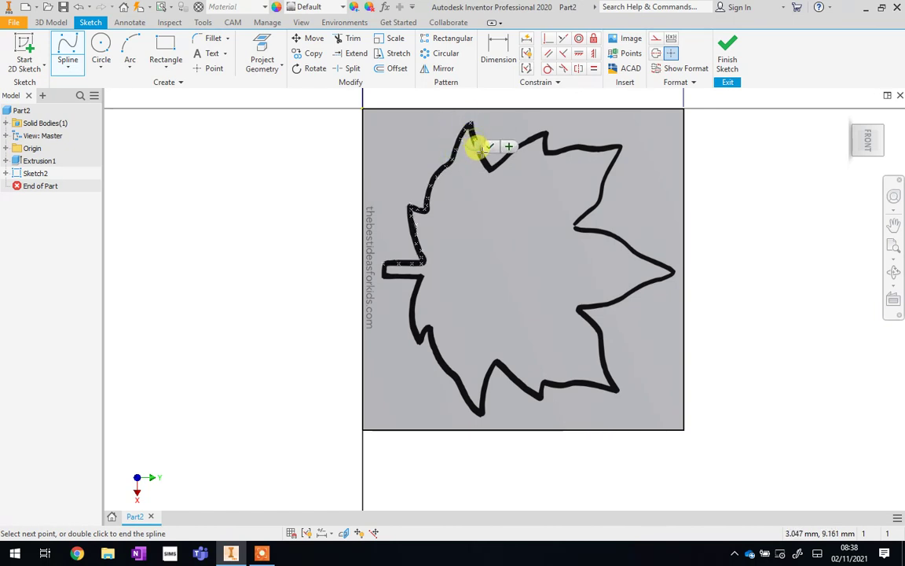
double_click(477, 148)
click(488, 168)
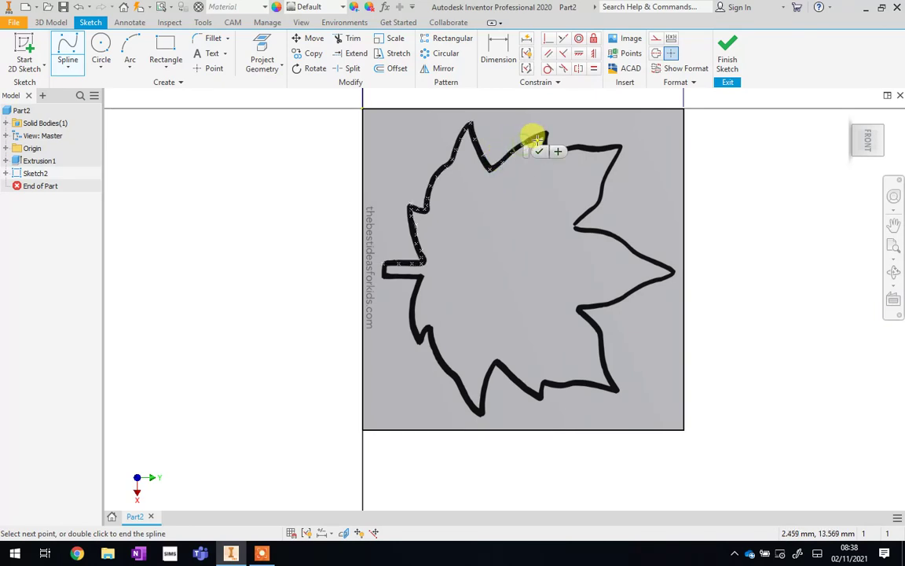
Step: Trace the leaf's upper edge with the spline, past the small tooth and along to the upper-right tip
click(542, 132)
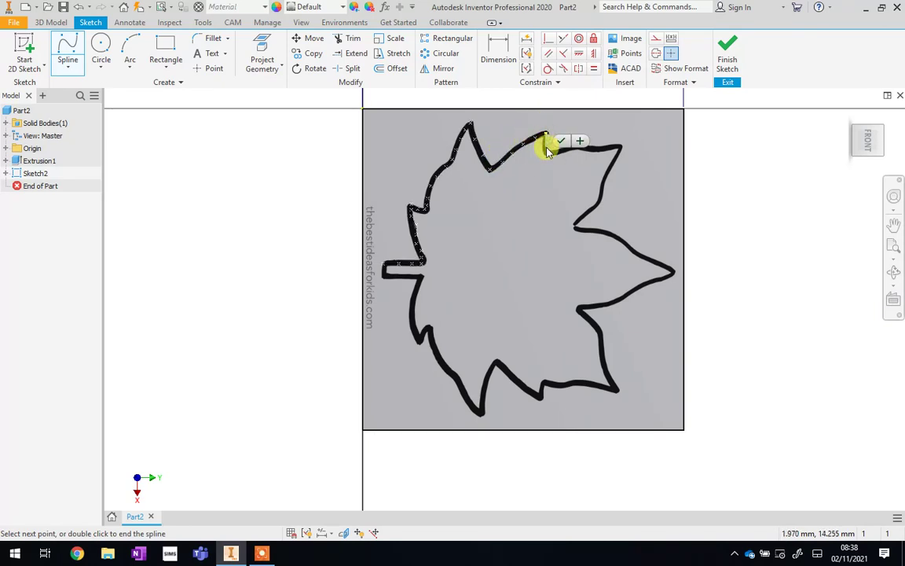
click(555, 146)
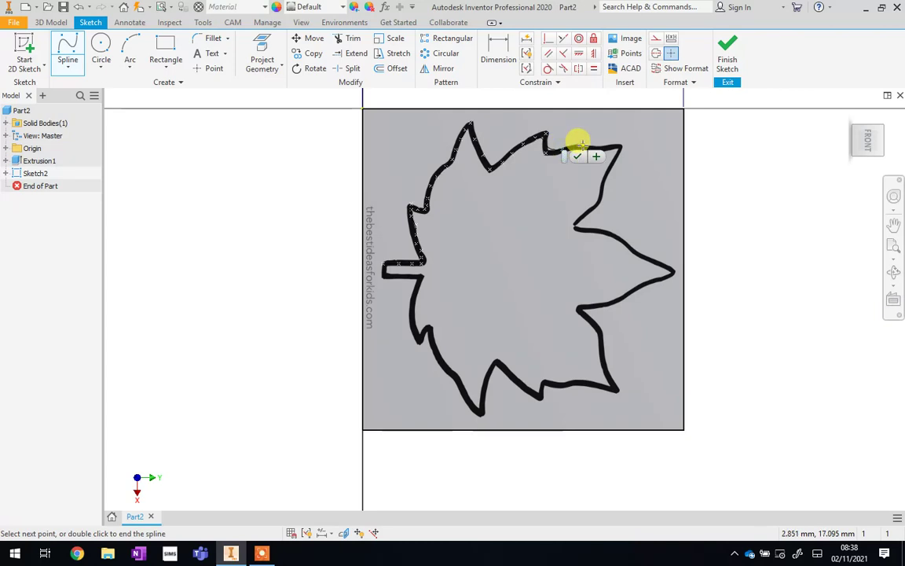
scroll(596, 152, up, 2)
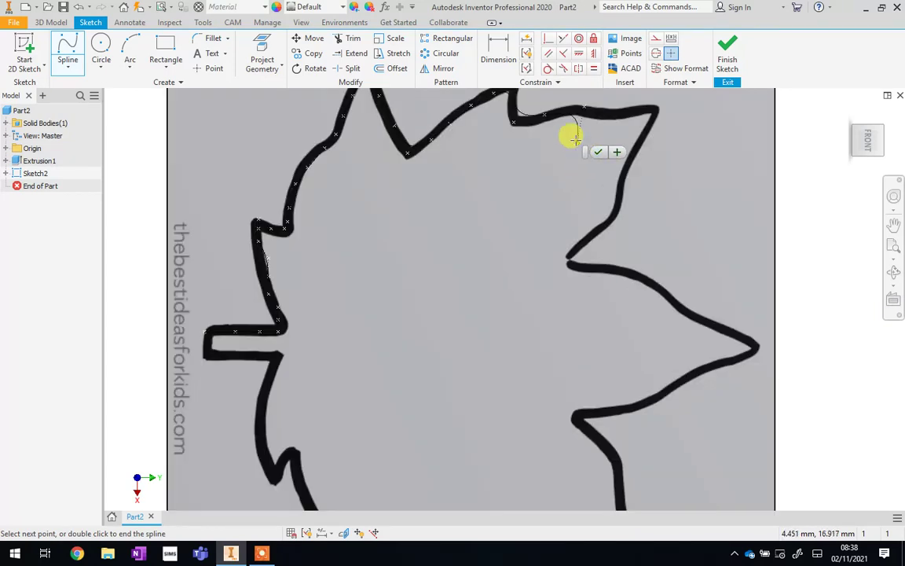
click(601, 113)
click(633, 110)
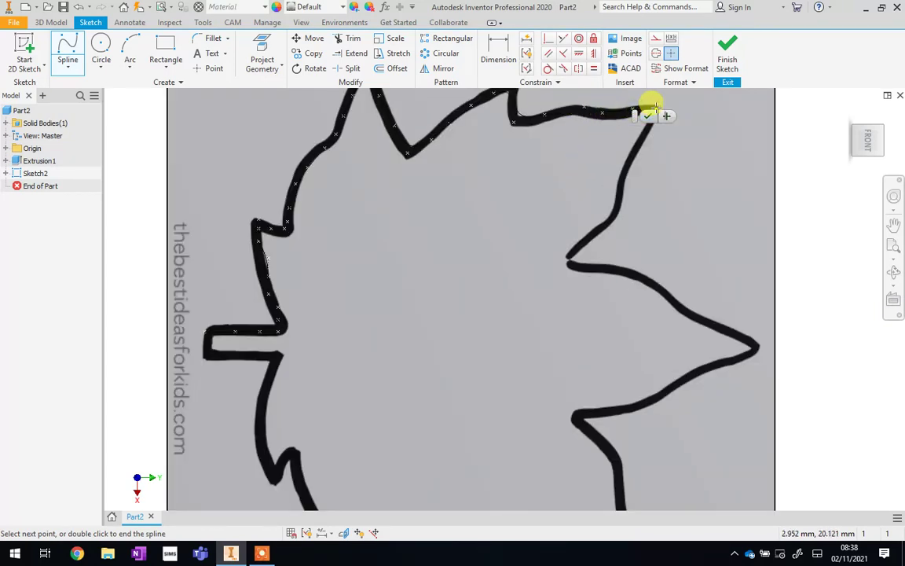
Step: Run the spline from the upper-right tip down to the notch above the leaf's pointed right lobe
click(640, 141)
click(626, 165)
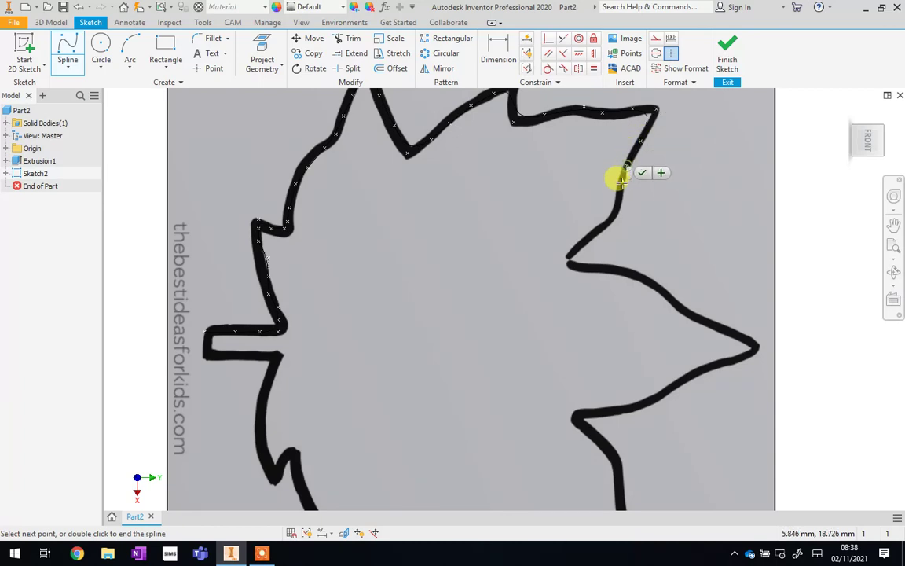
click(568, 259)
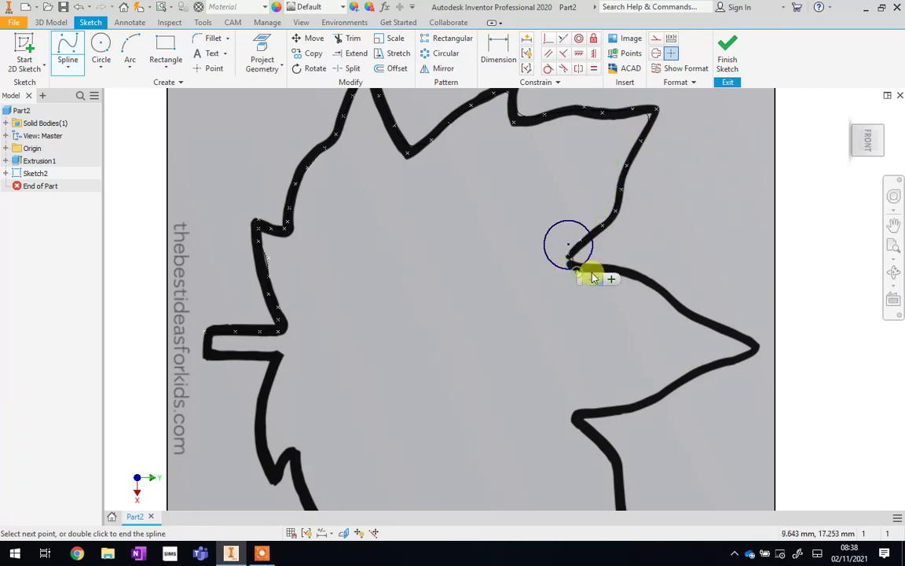
Step: Carry the spline around the pointed right lobe, through its tip and back to the notch beneath it
click(657, 287)
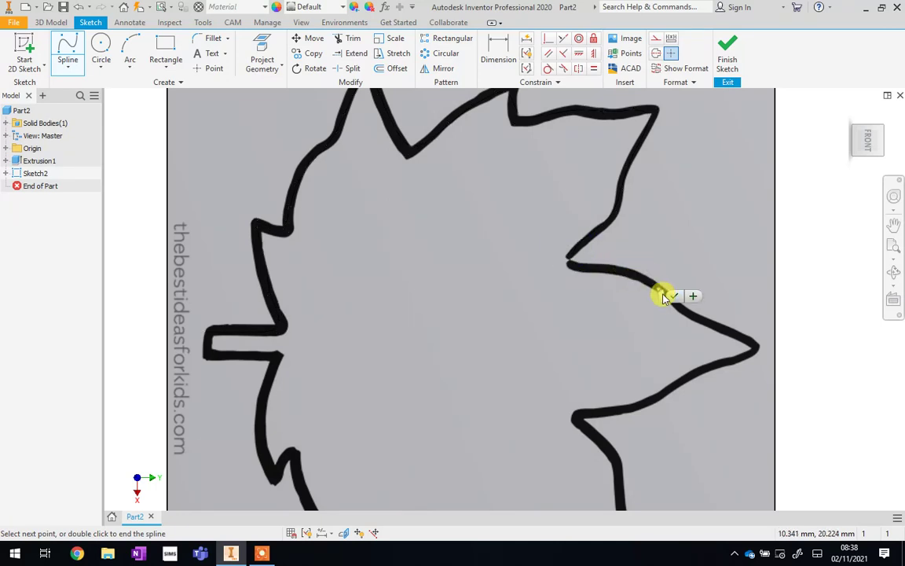
click(731, 332)
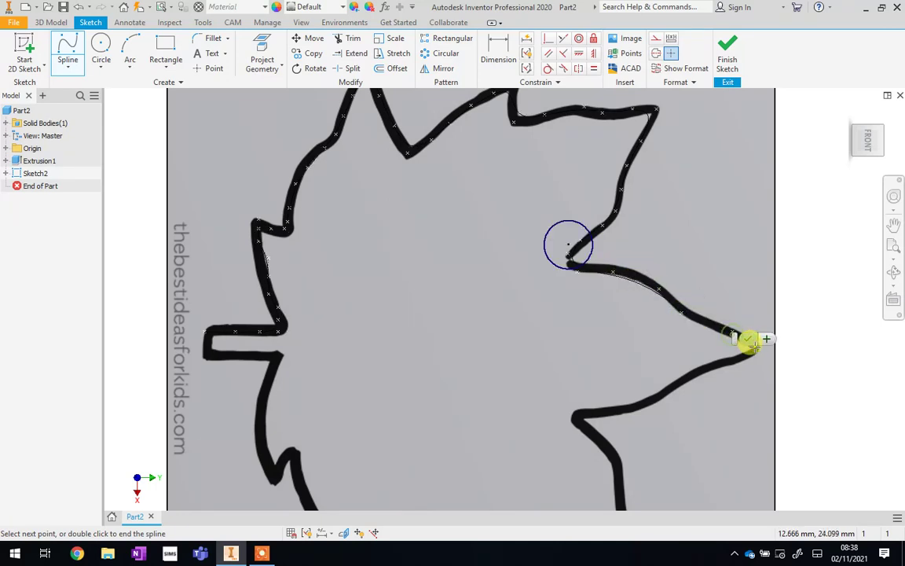
click(759, 352)
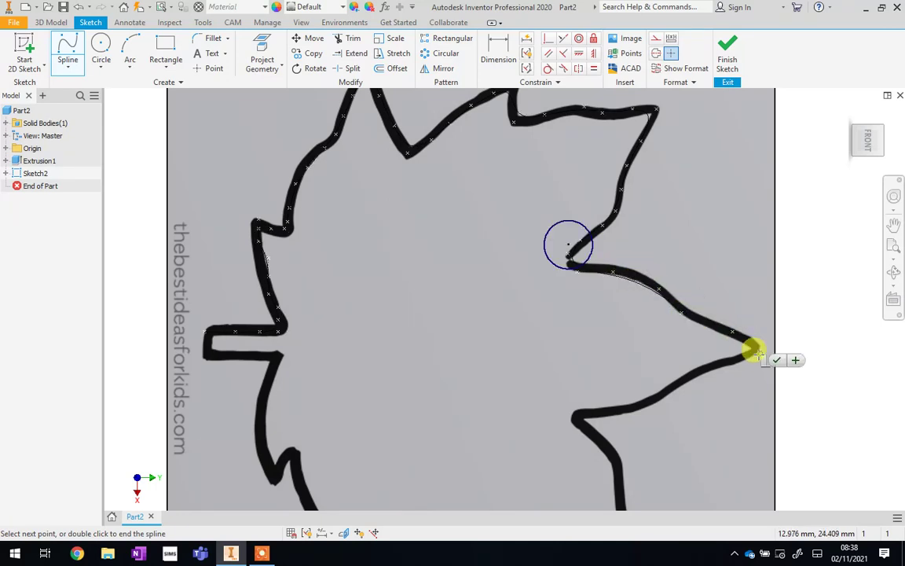
double_click(653, 387)
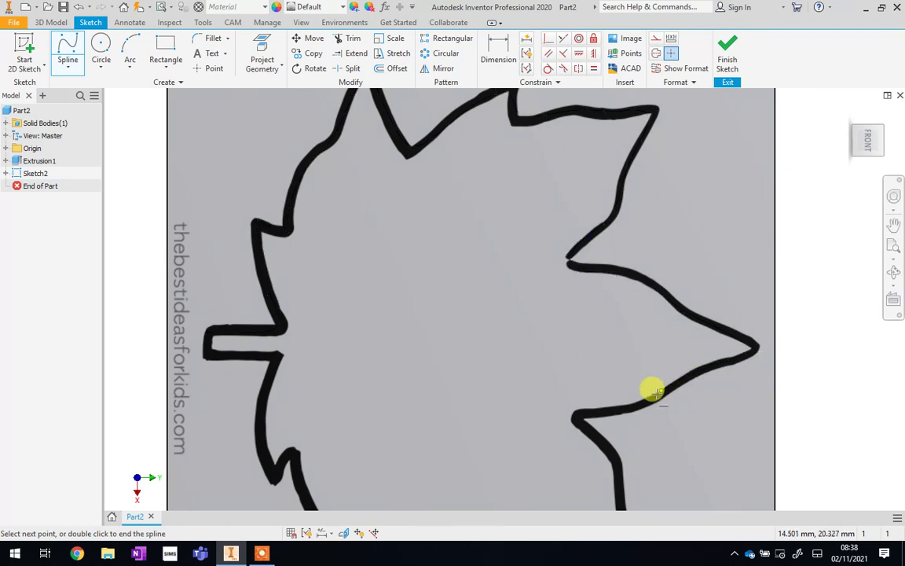
click(583, 410)
Step: Trace the spline from the notch beneath the right lobe down to the leaf's lower-right tip
scroll(580, 404, down, 1)
scroll(576, 390, down, 2)
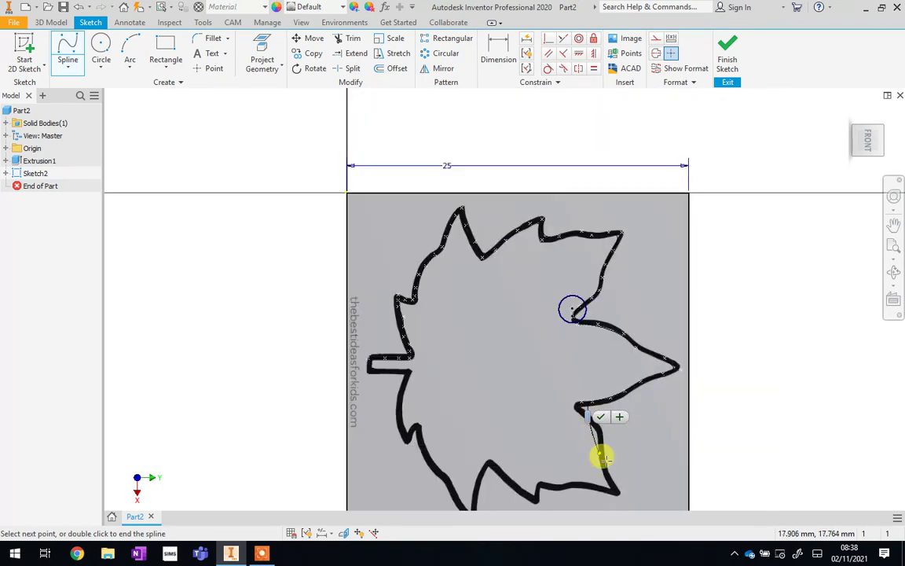
scroll(622, 493, up, 3)
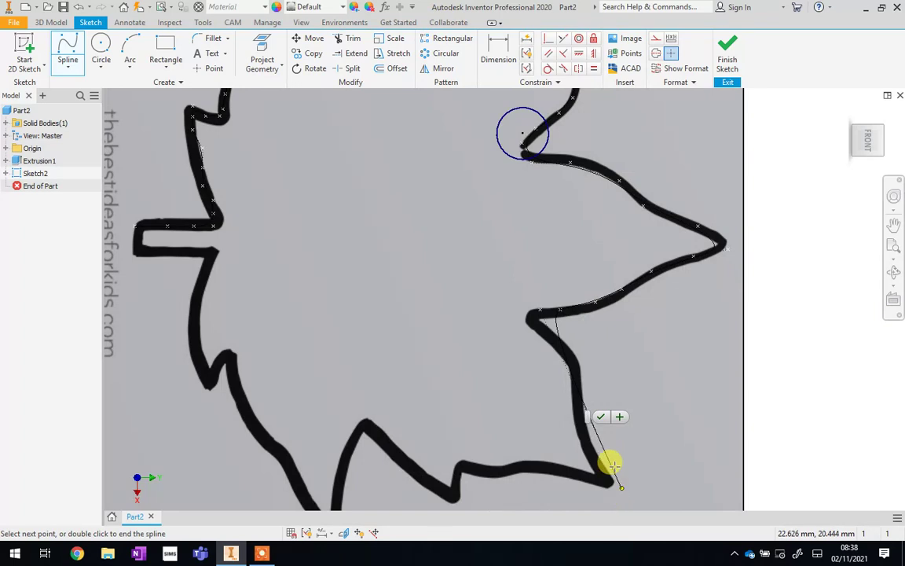
click(534, 325)
click(564, 356)
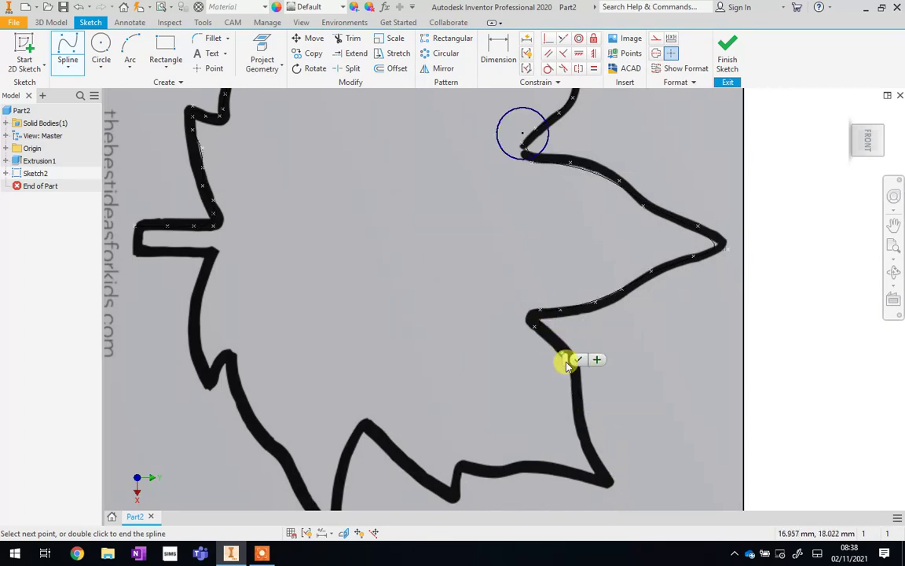
click(573, 415)
click(584, 443)
click(598, 473)
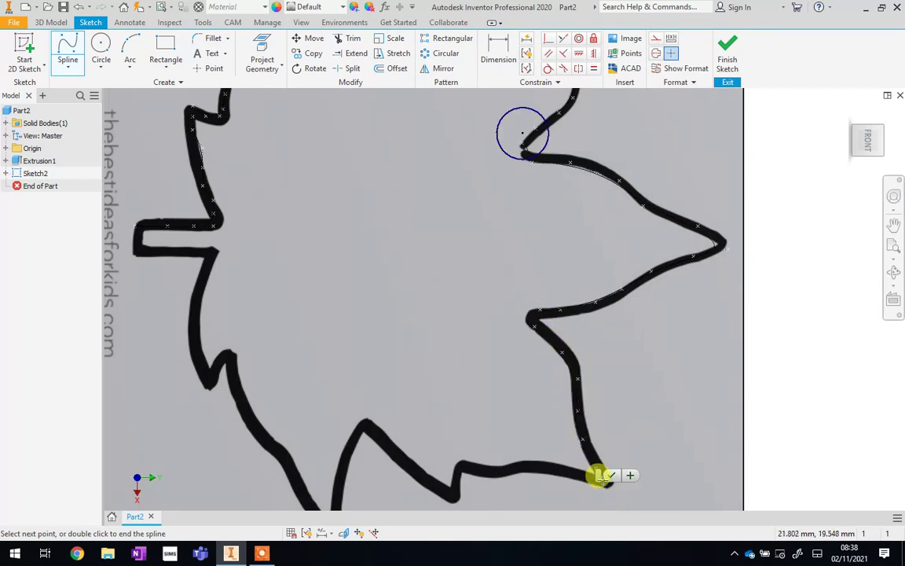
click(607, 484)
Step: Continue the spline from the lower-right tip along the leaf's lower edge to the point of the small lower tooth
click(579, 472)
click(553, 470)
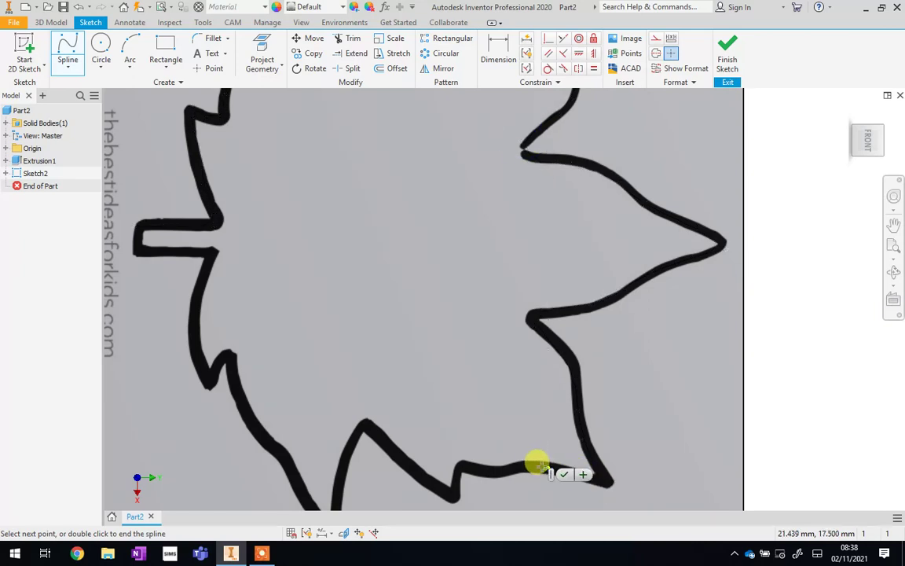
click(517, 466)
click(478, 469)
click(460, 471)
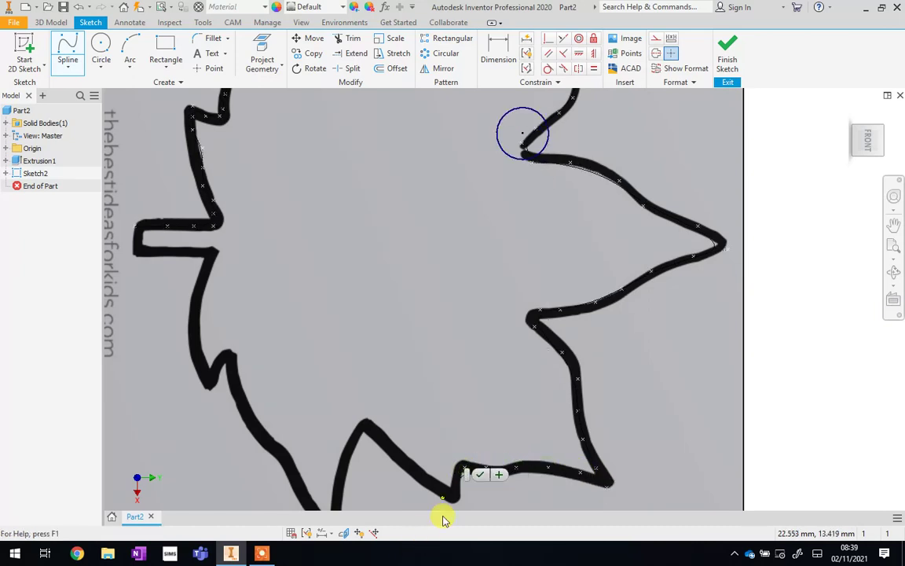
double_click(453, 491)
Step: Extend the spline from the small lower tooth up into the deep notch and down toward the lower-left tip
click(426, 479)
click(385, 448)
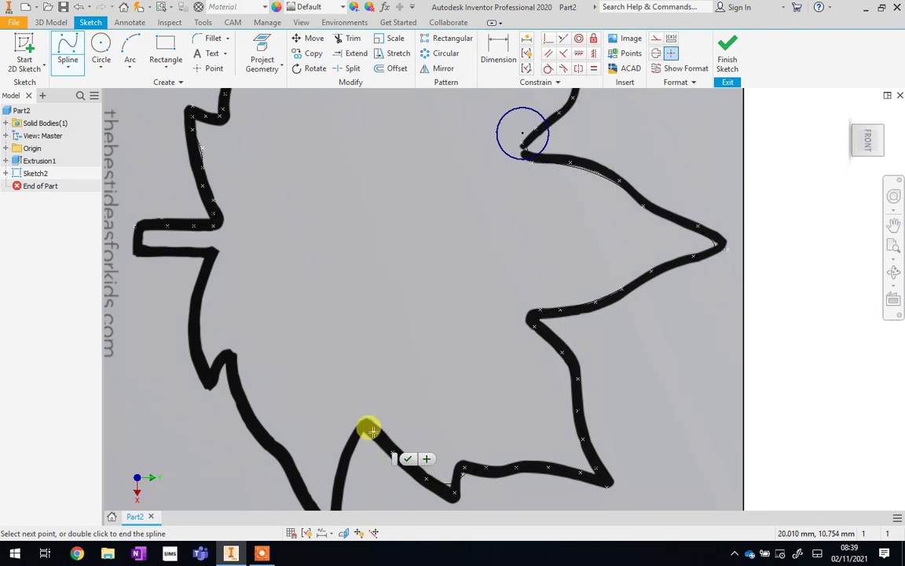
click(366, 427)
click(346, 445)
click(342, 466)
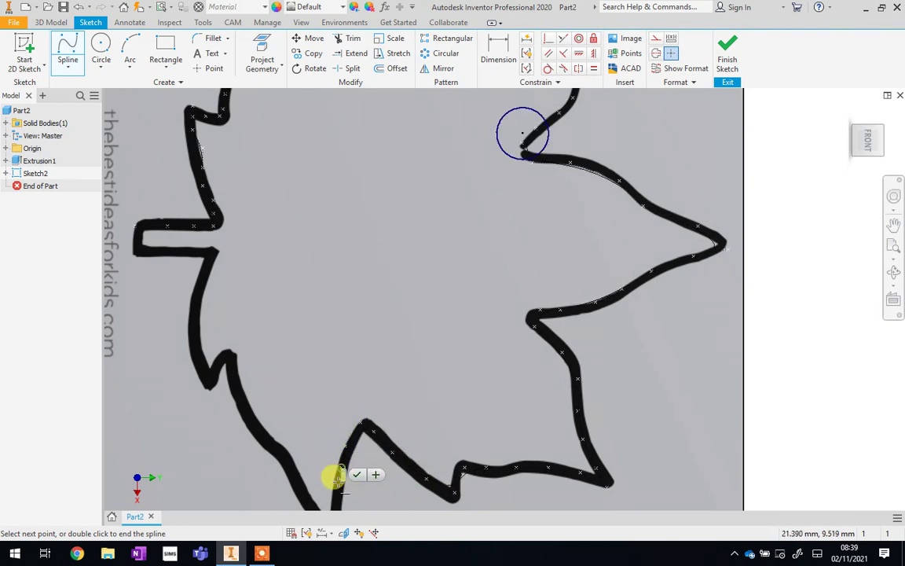
click(333, 484)
Step: Trace the spline round the lower-left tip, up the lower-left edge and past the small tooth to the stem's base
scroll(335, 487, down, 3)
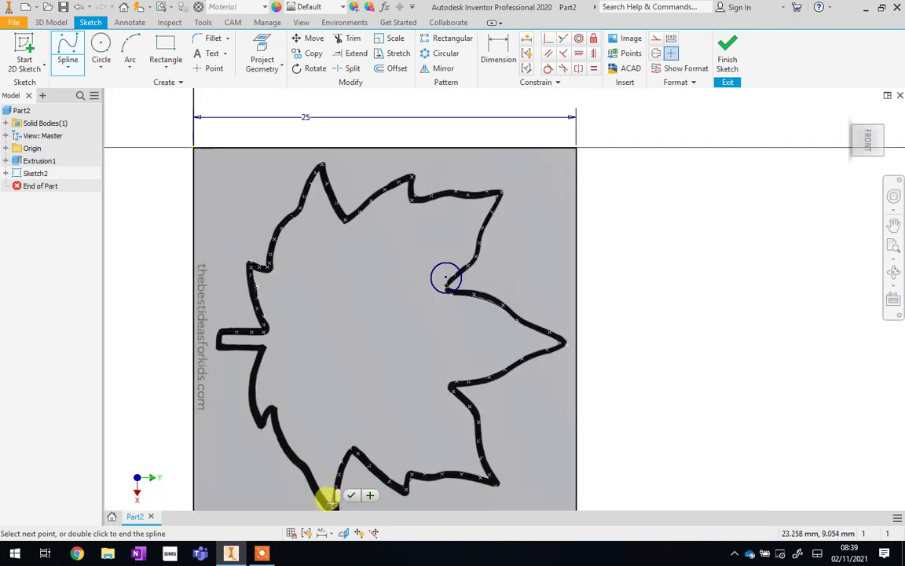
right_click(325, 502)
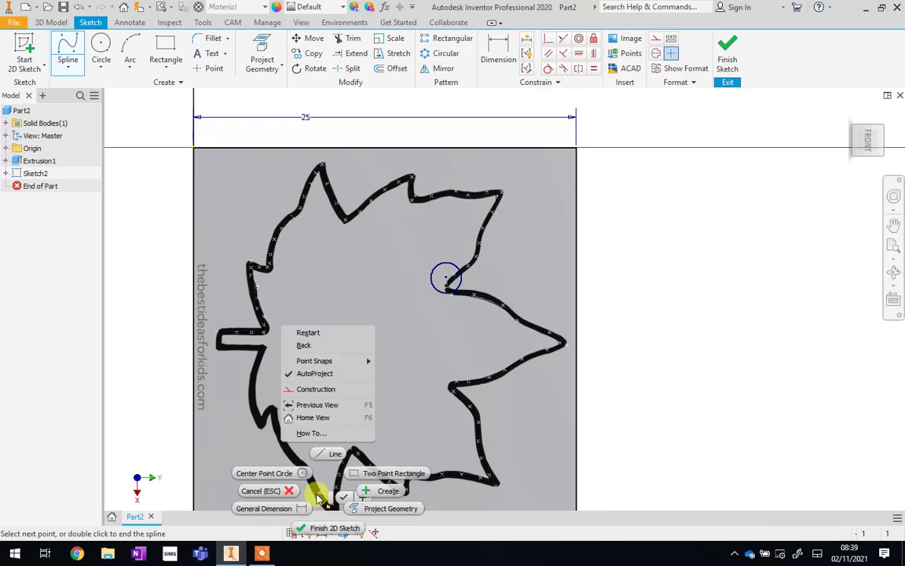
key(Escape)
double_click(304, 469)
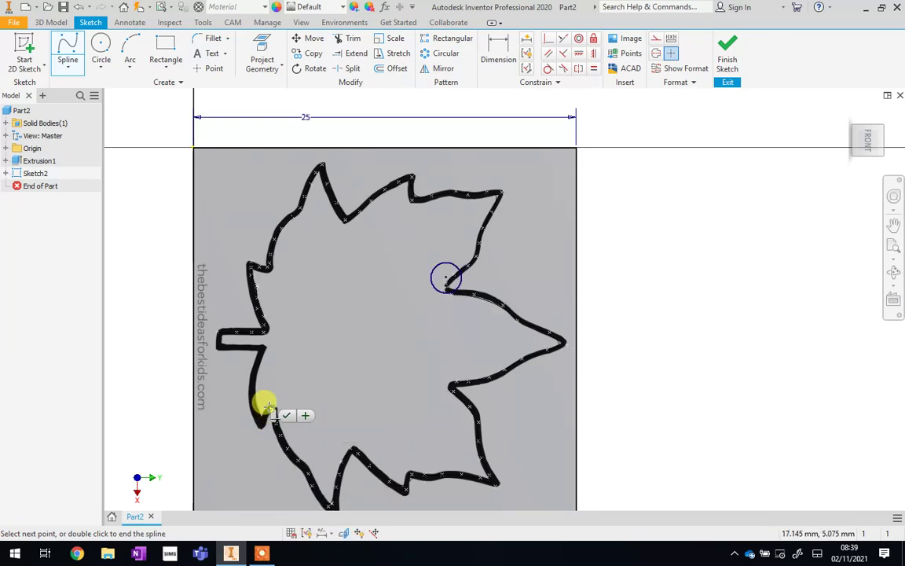
double_click(258, 414)
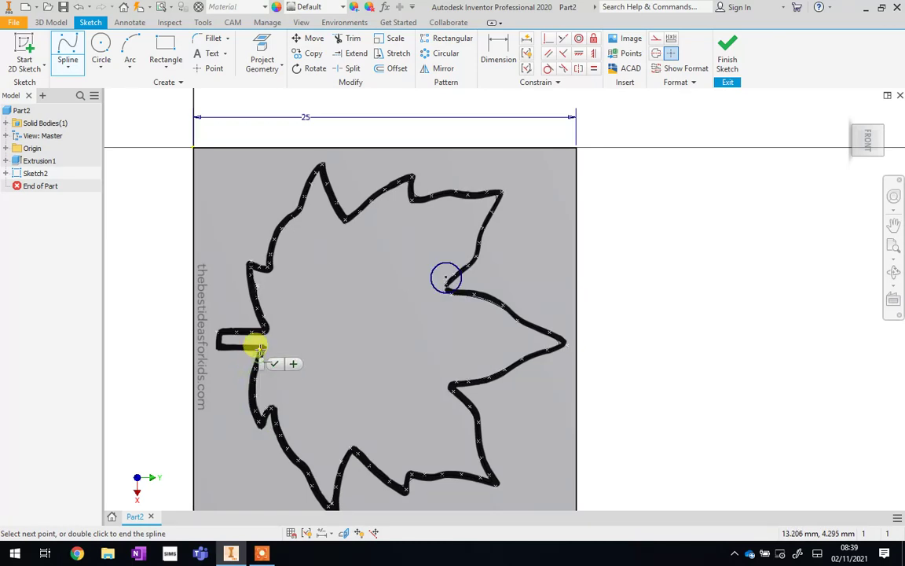
Step: Close the spline around the stem's free end at its start point and end the Spline command
double_click(218, 344)
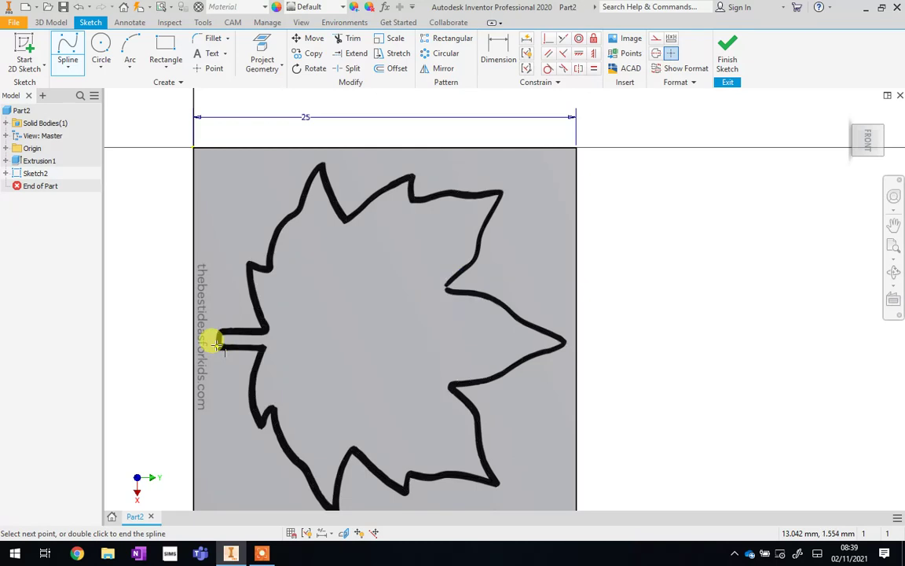
double_click(215, 330)
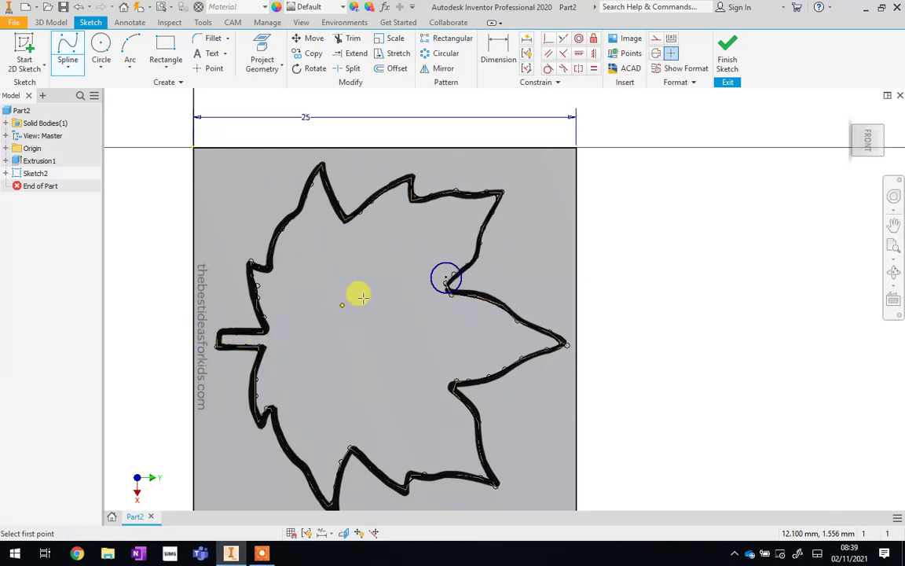
scroll(472, 243, down, 2)
scroll(477, 236, up, 3)
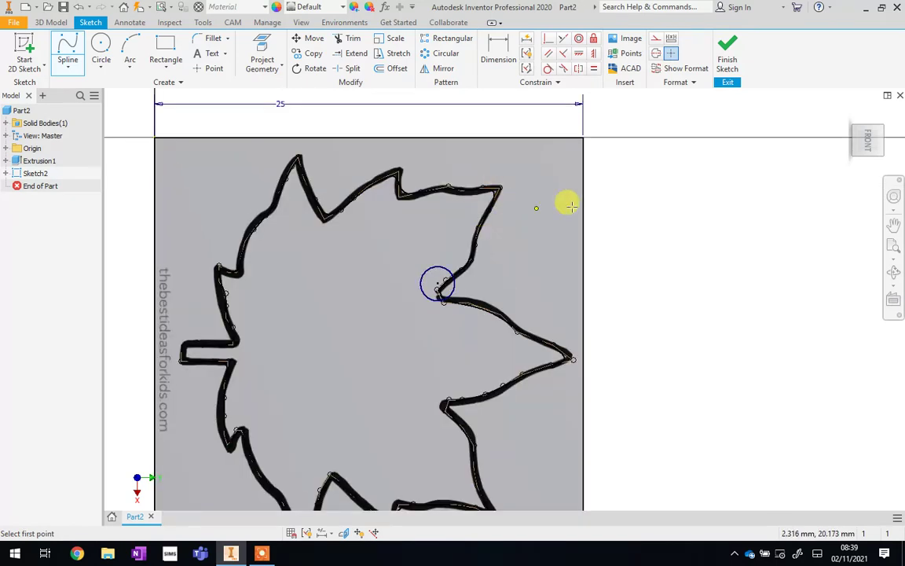
right_click(621, 177)
click(673, 176)
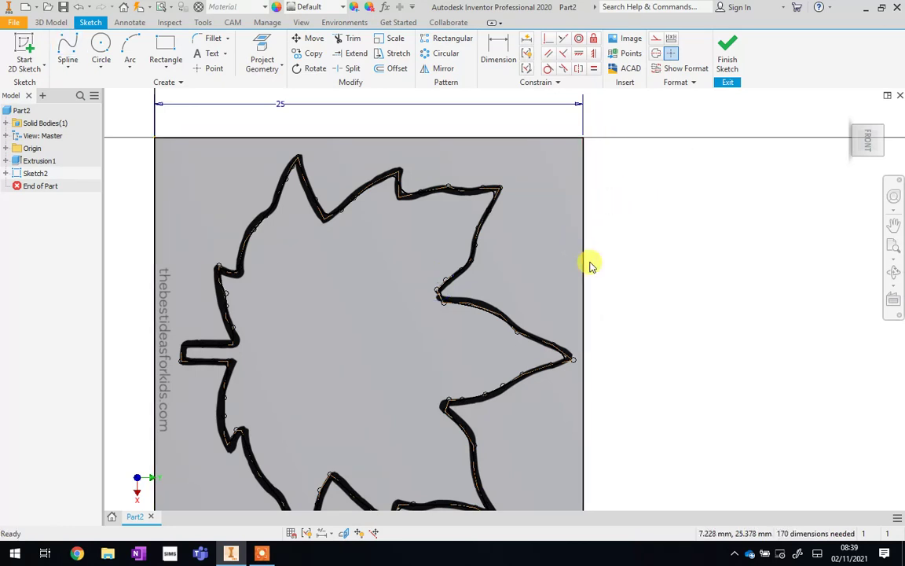
Step: Delete the traced leaf image and pull the spline's notch points clear of the two holes nearest the leaf's central point
click(550, 262)
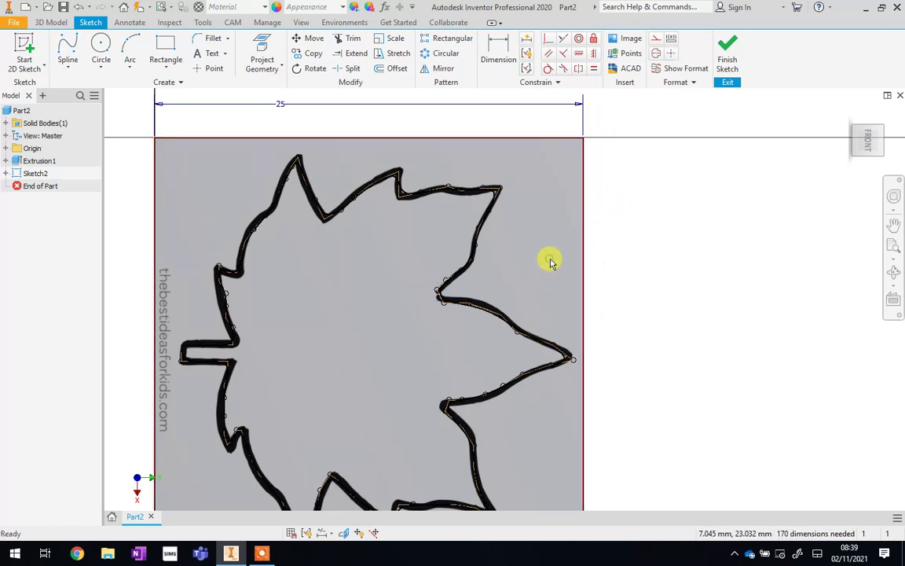
key(Delete)
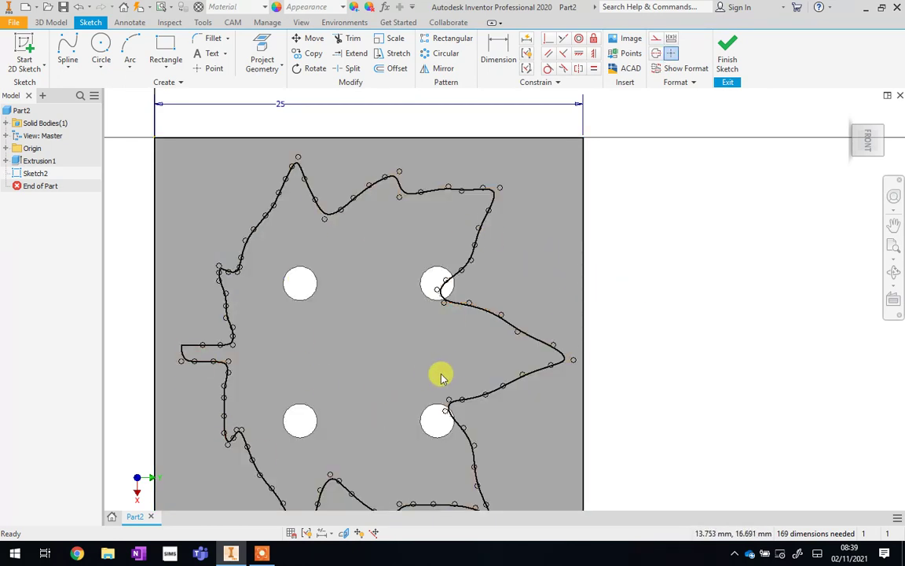
scroll(463, 366, down, 3)
scroll(465, 364, up, 3)
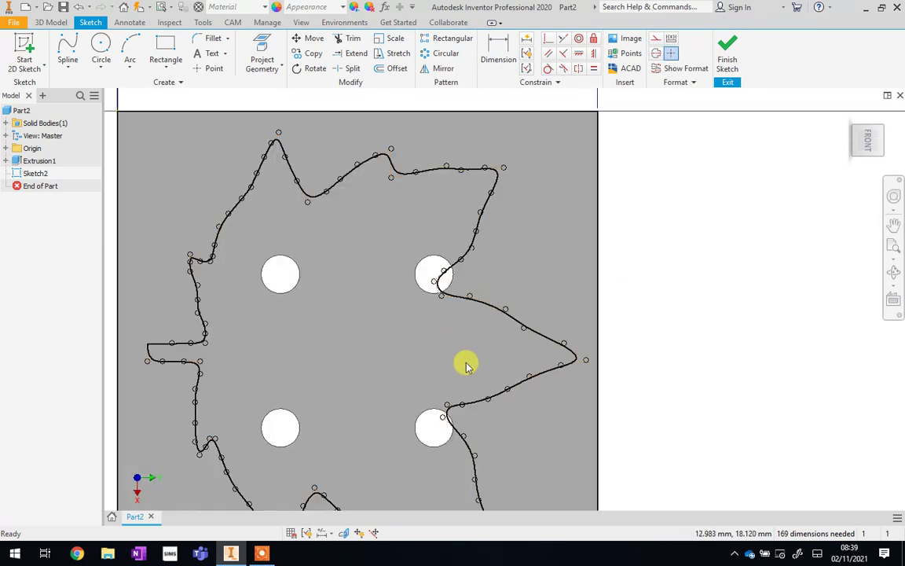
click(448, 425)
drag(452, 431, 448, 405)
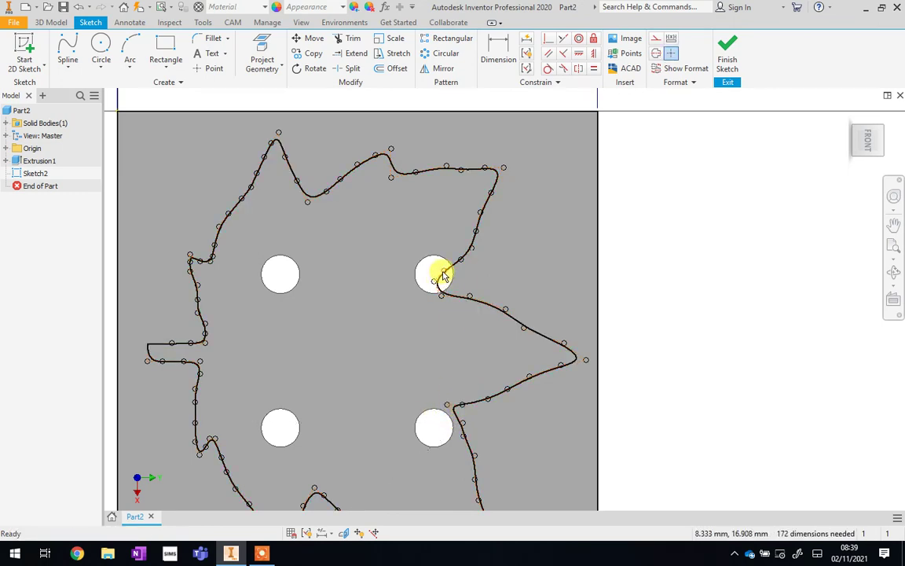
drag(441, 270, 448, 299)
scroll(671, 335, down, 2)
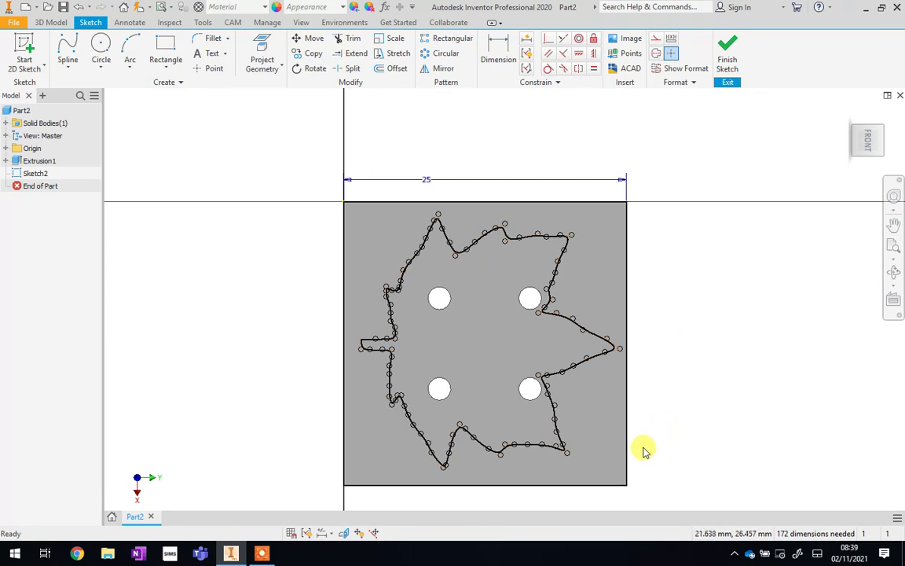
Step: Finish the sketch and extrude-cut the plate area outside the leaf outline to a depth of 10 mm
click(729, 55)
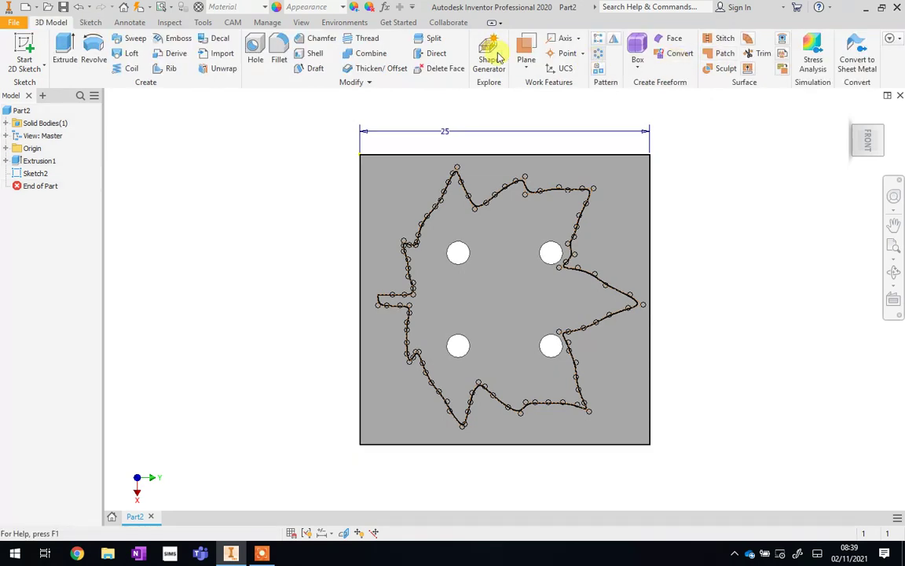
click(65, 55)
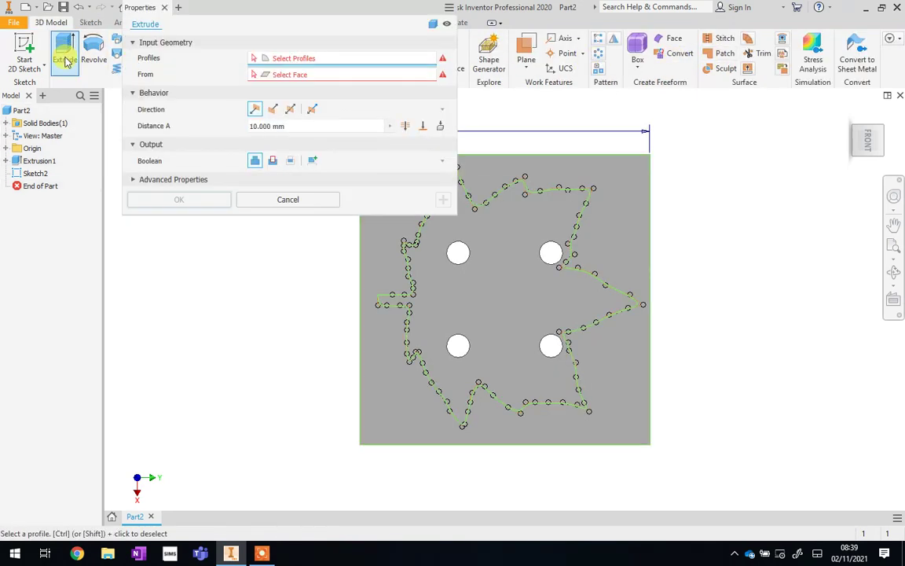
drag(267, 14, 176, 14)
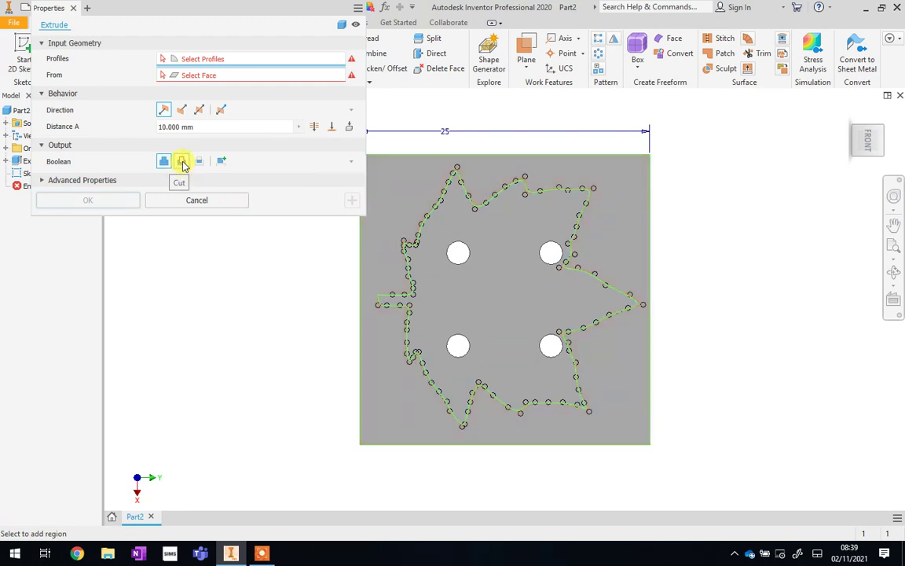
click(180, 161)
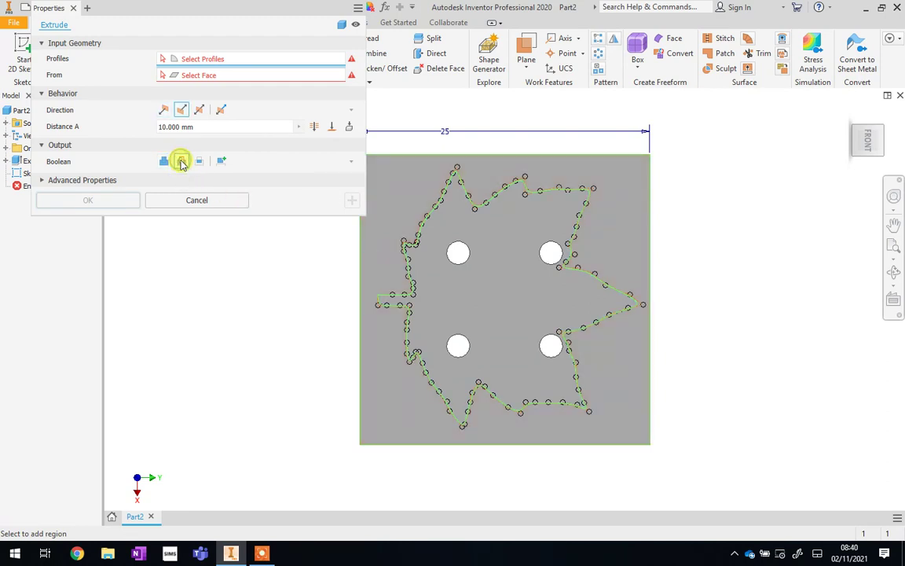
click(391, 182)
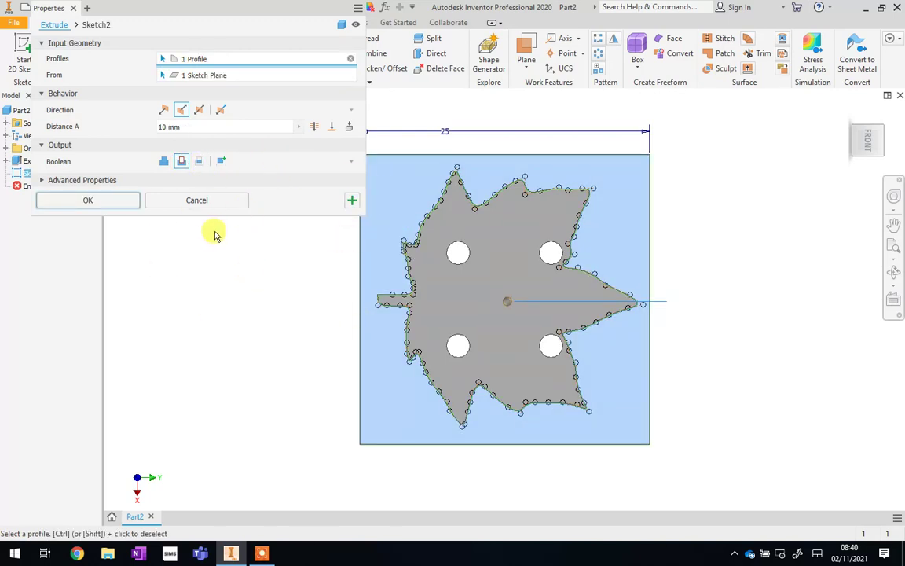
click(88, 201)
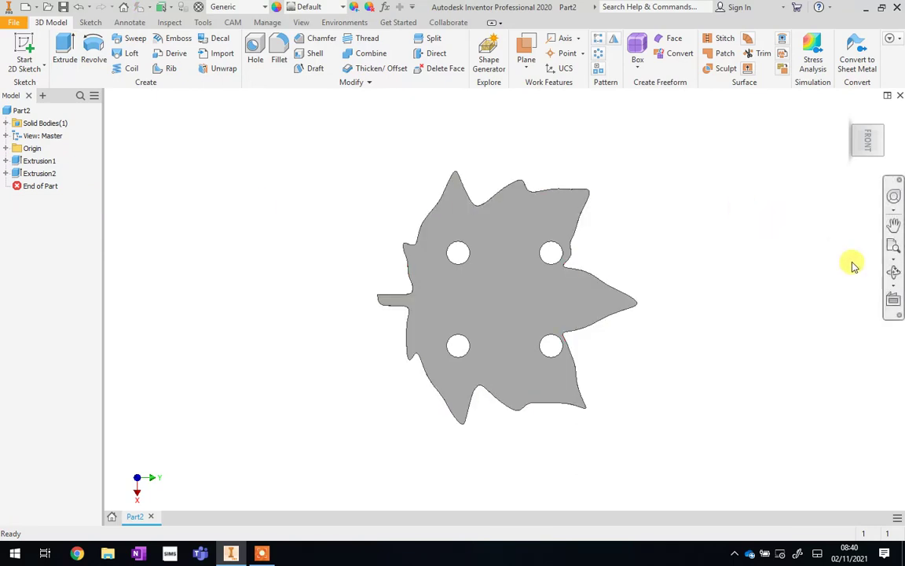
click(893, 272)
drag(506, 342, 451, 312)
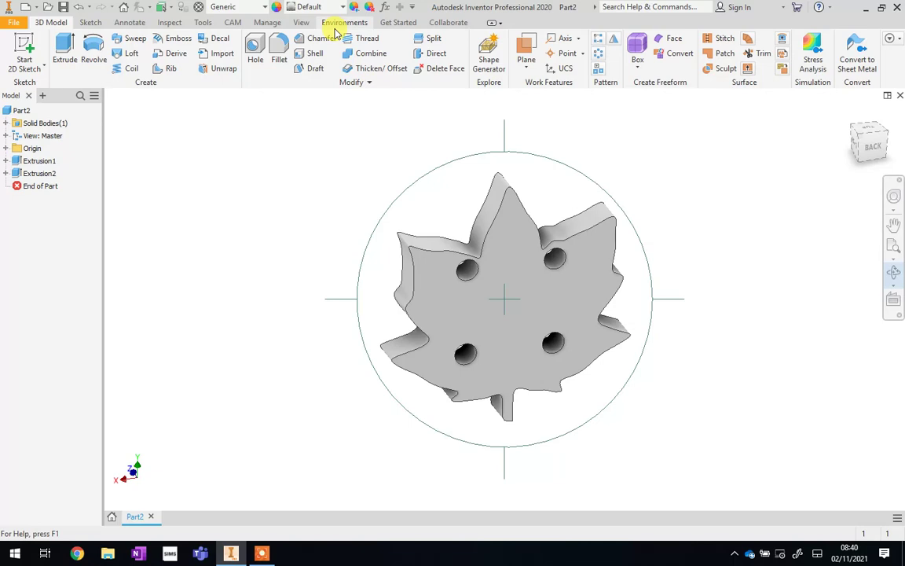
click(92, 23)
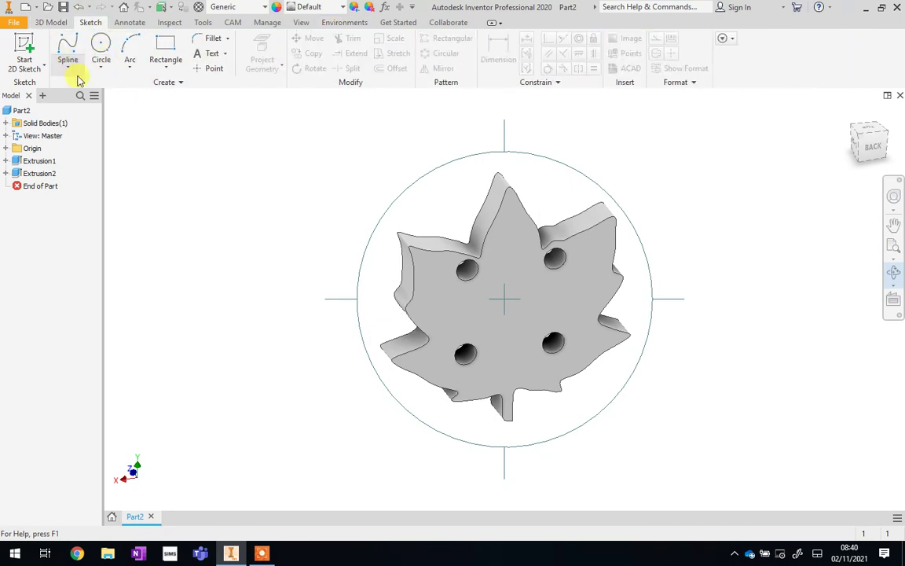
click(149, 70)
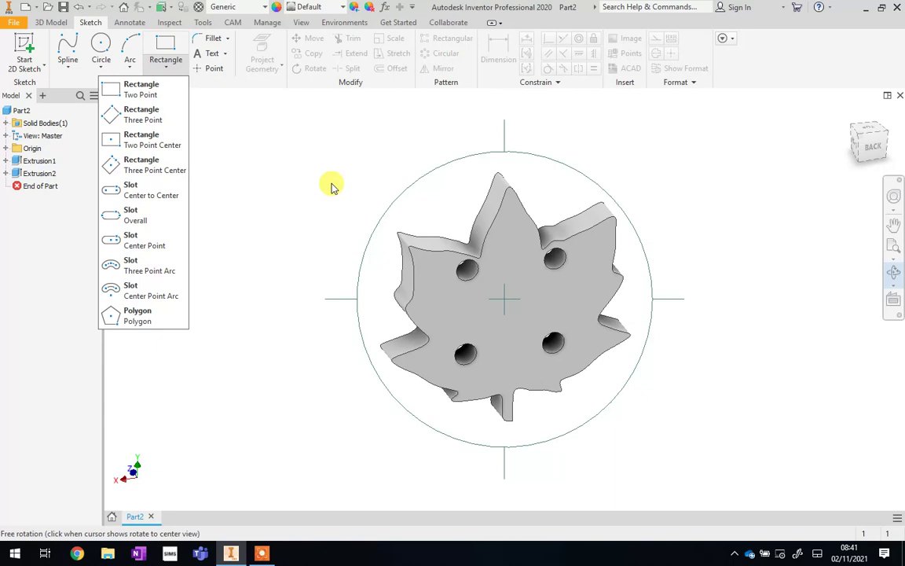
click(238, 223)
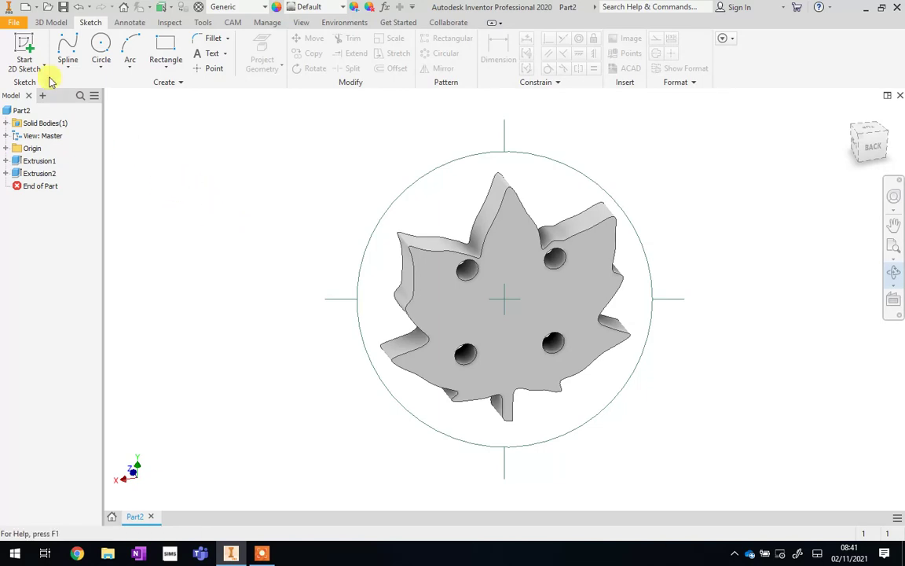
Step: Start saving the part under a new name, create a folder called Year 8 Tech inside Personal and open it
click(14, 24)
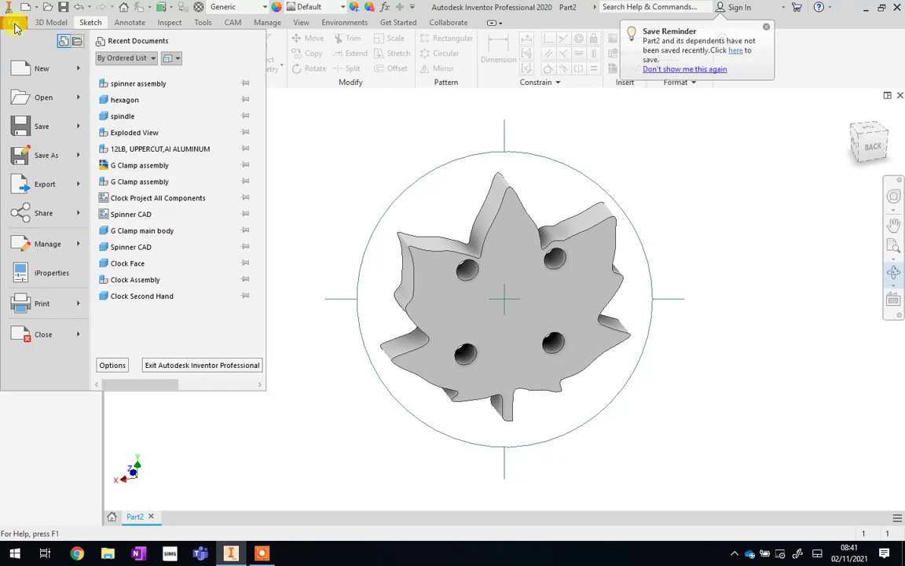
click(41, 158)
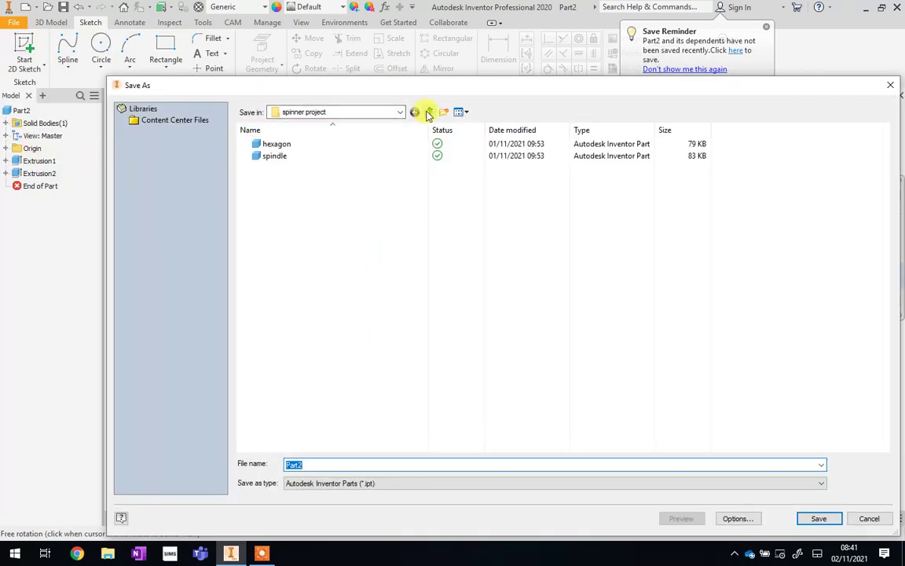
click(429, 113)
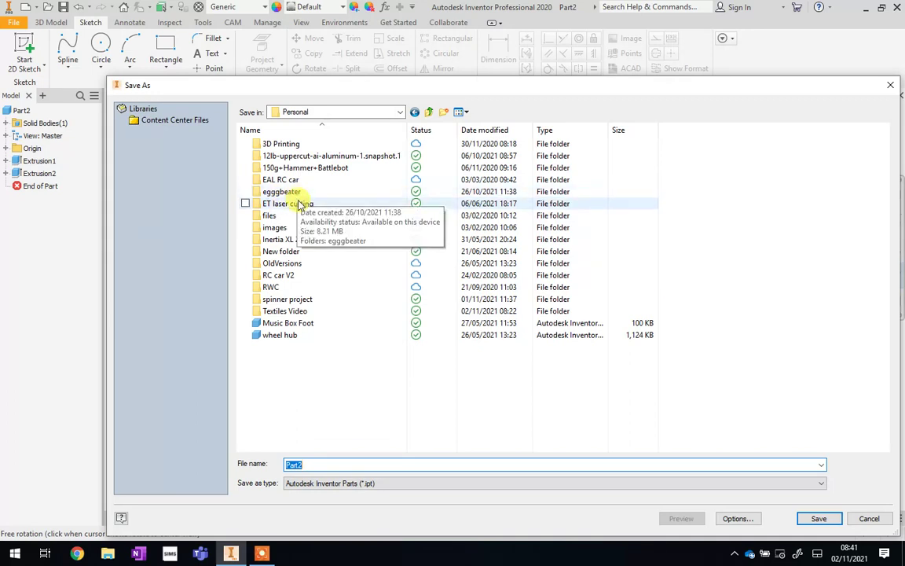
click(451, 115)
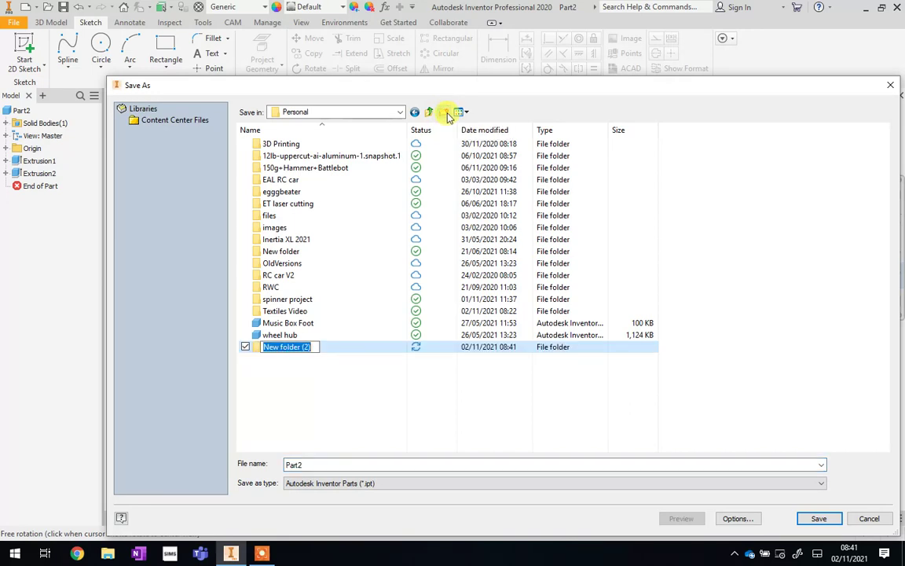
text(Year 8 Tech)
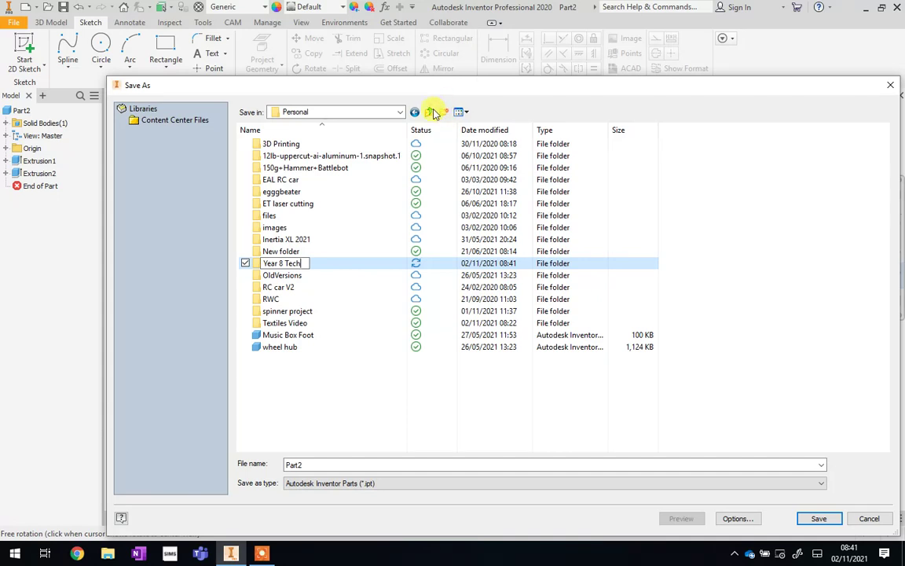
key(Return)
double_click(318, 264)
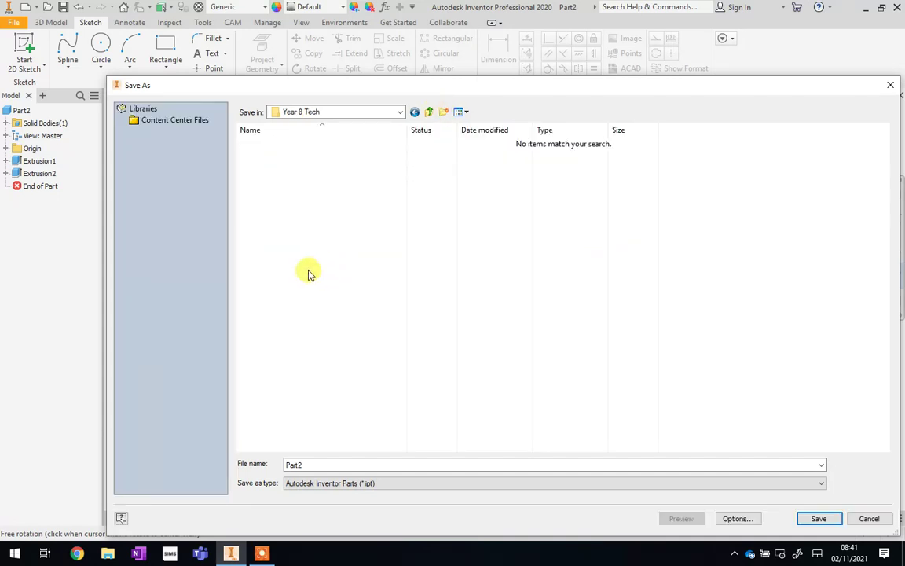
Step: Name the part file with the teacher's name followed by "Button" and save it in the Year 8 Tech folder
double_click(311, 464)
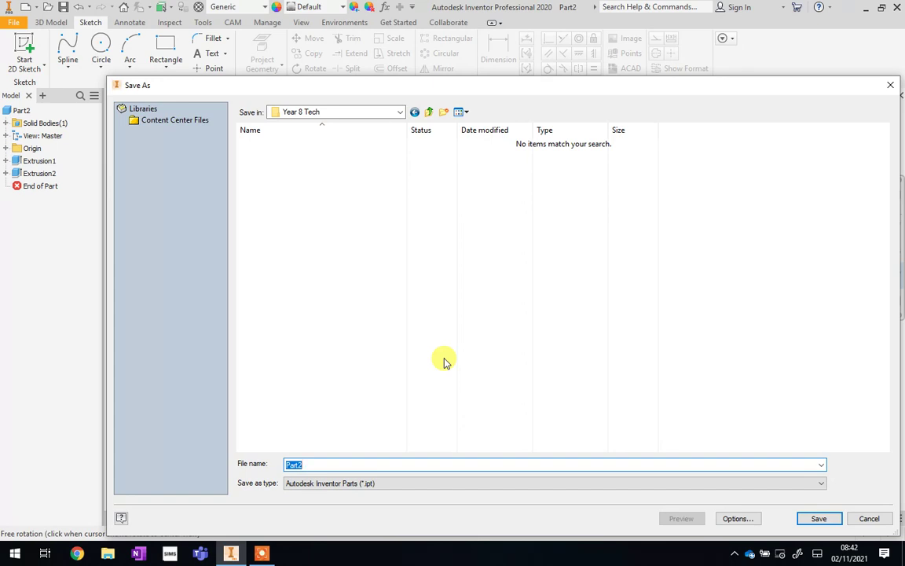
text(Mr Tho)
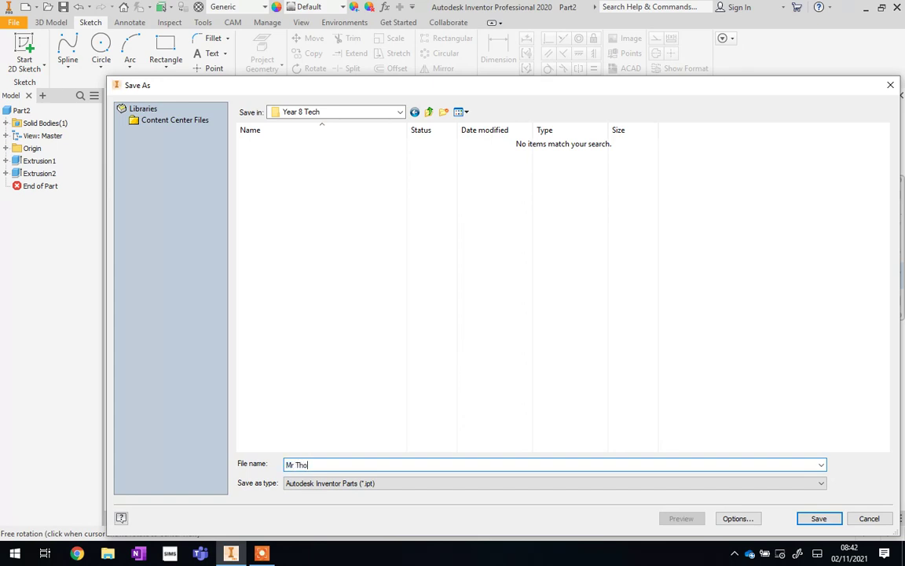
text(mas Button)
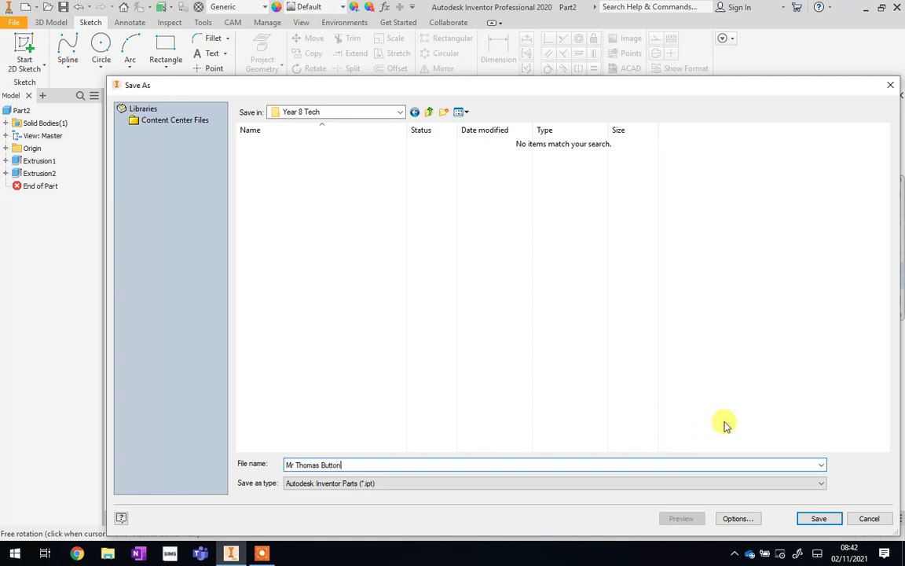
click(816, 520)
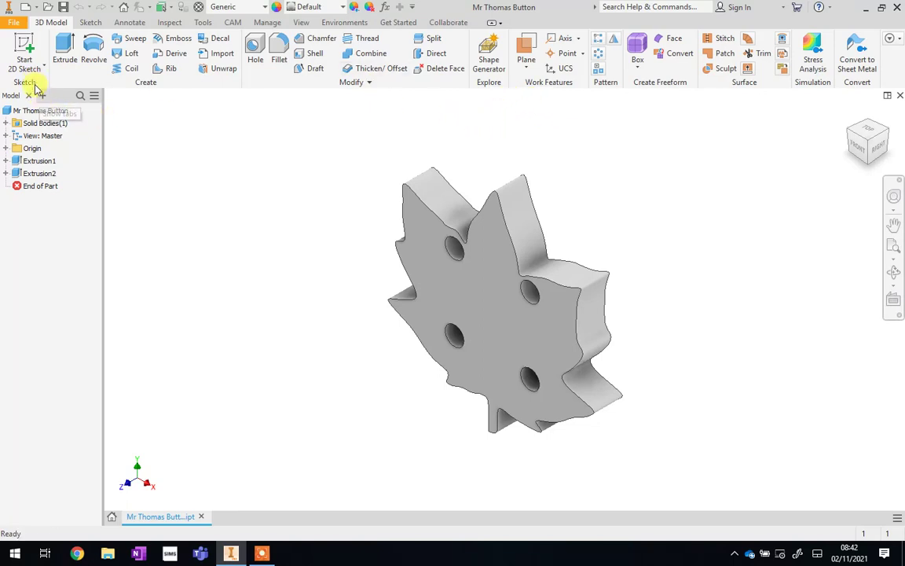
Step: Set up a CAD-format export of the part as an STL file with millimeter units and High resolution
click(16, 23)
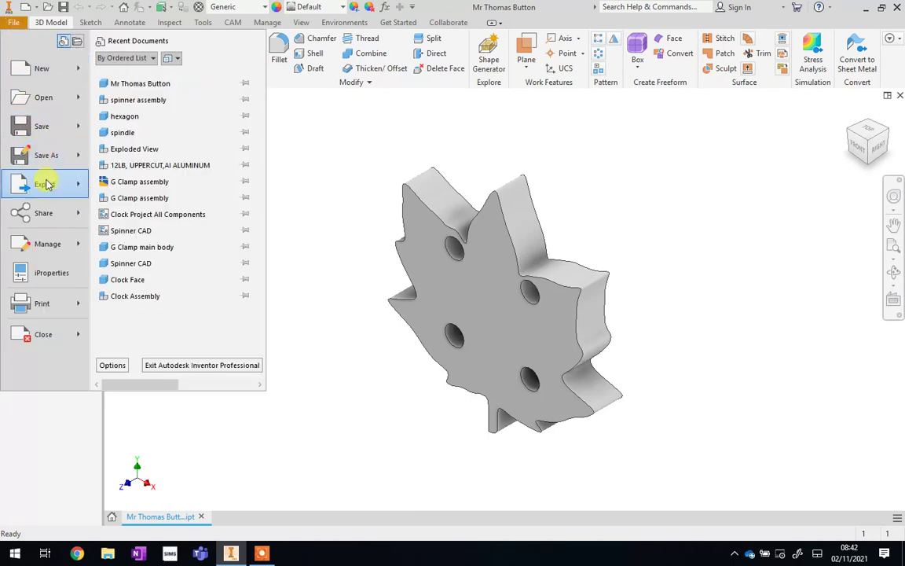
mouse_move(47, 193)
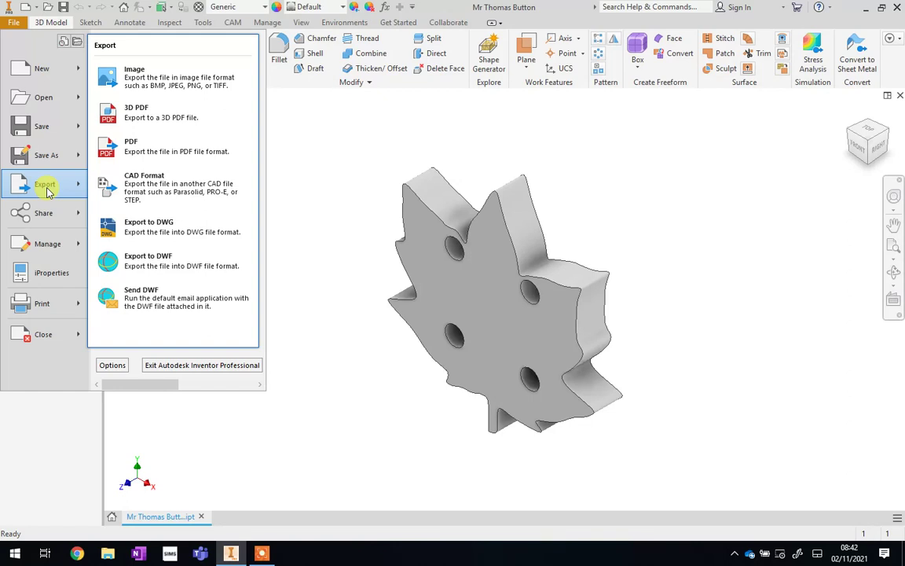
click(137, 187)
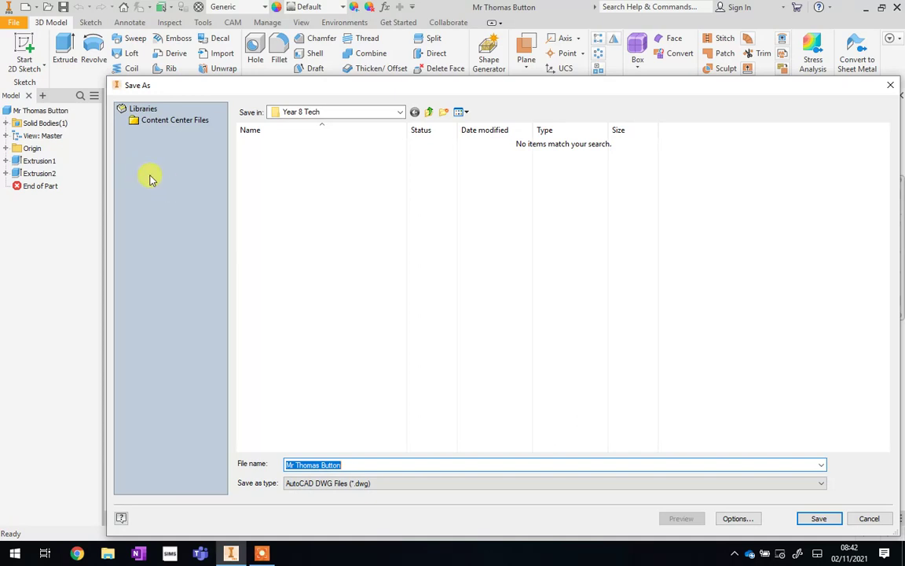
click(299, 484)
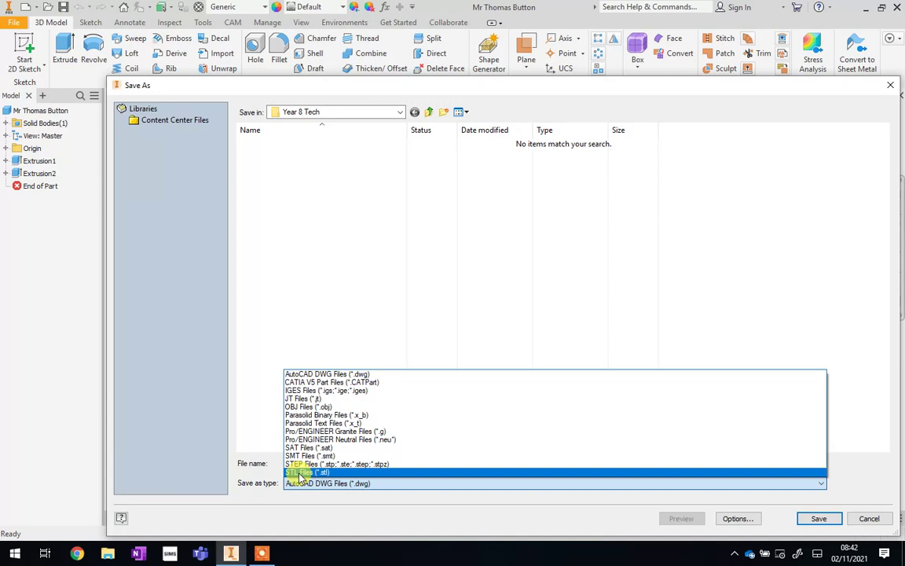
click(299, 472)
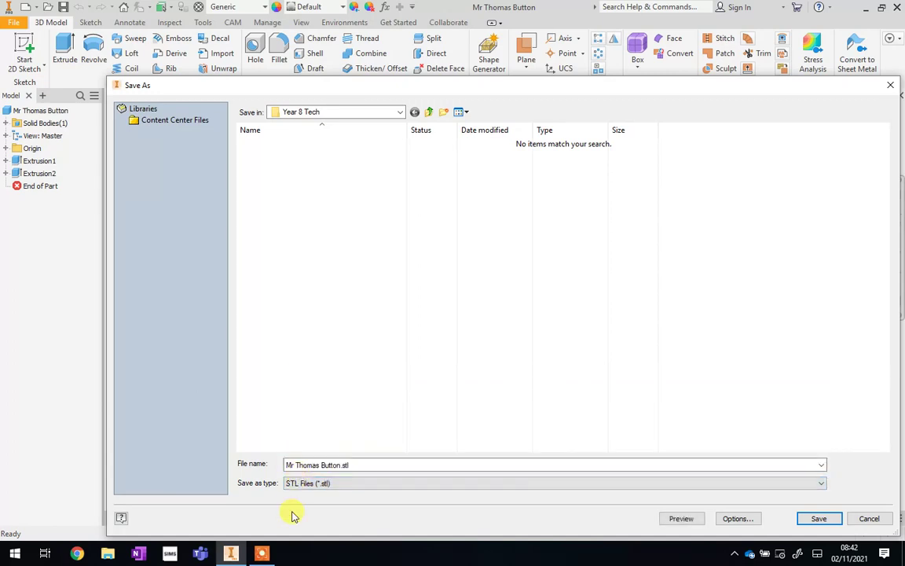
click(737, 519)
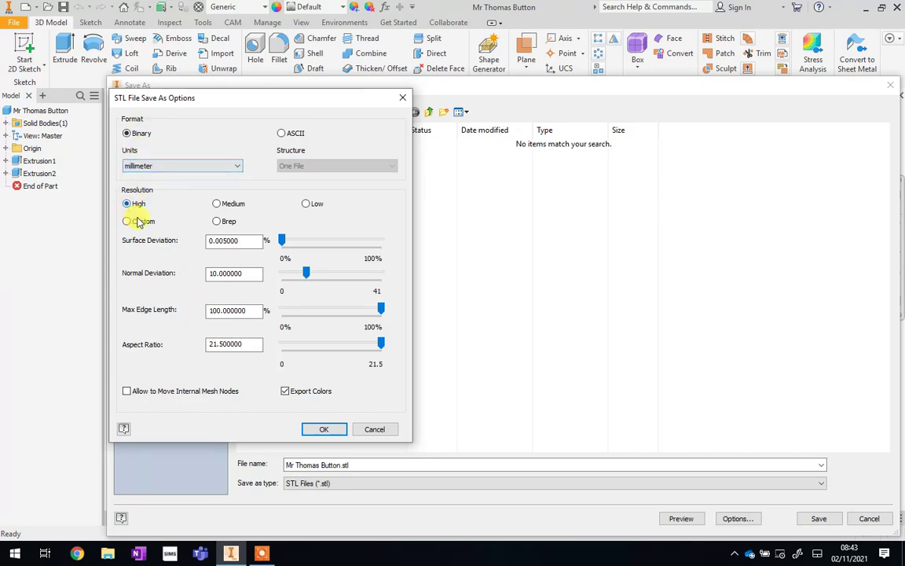
click(325, 429)
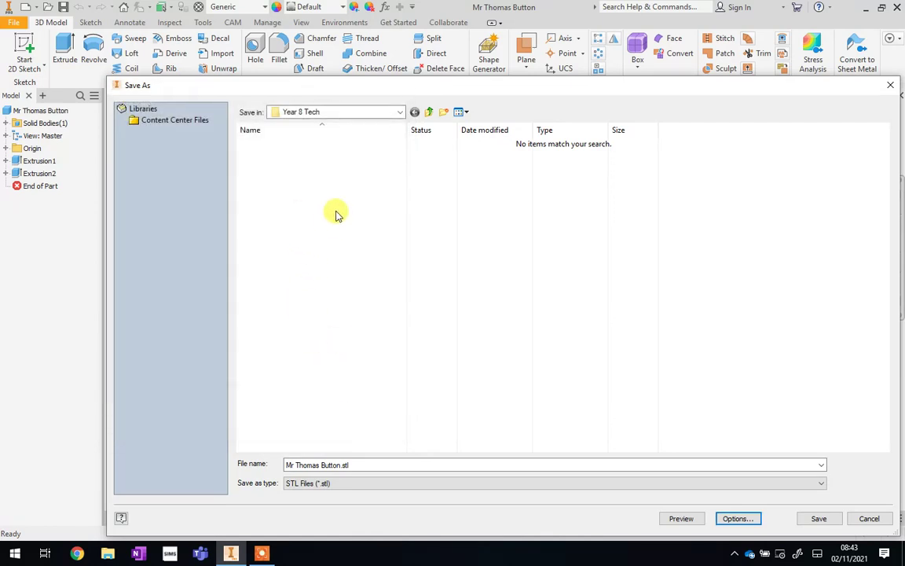
Step: Set the STL's save location to Work Submissions (L:) > Technology > SUBMISSIONS > 2021-2022 > YEAR 8
click(387, 114)
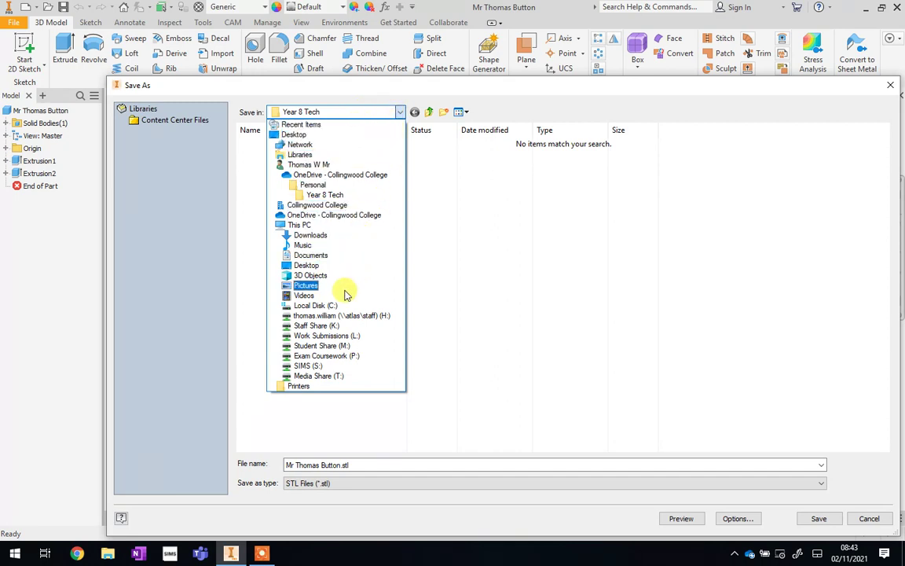
click(317, 338)
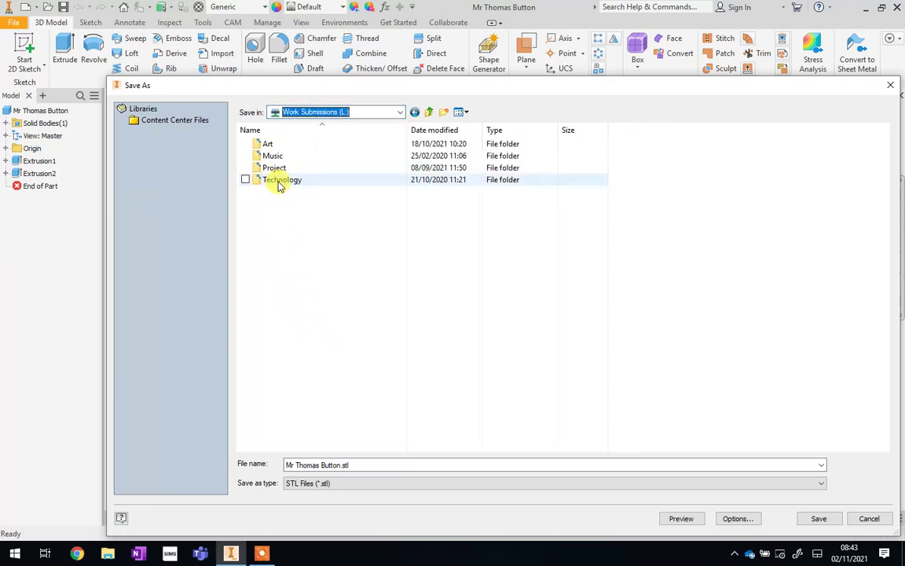
double_click(280, 182)
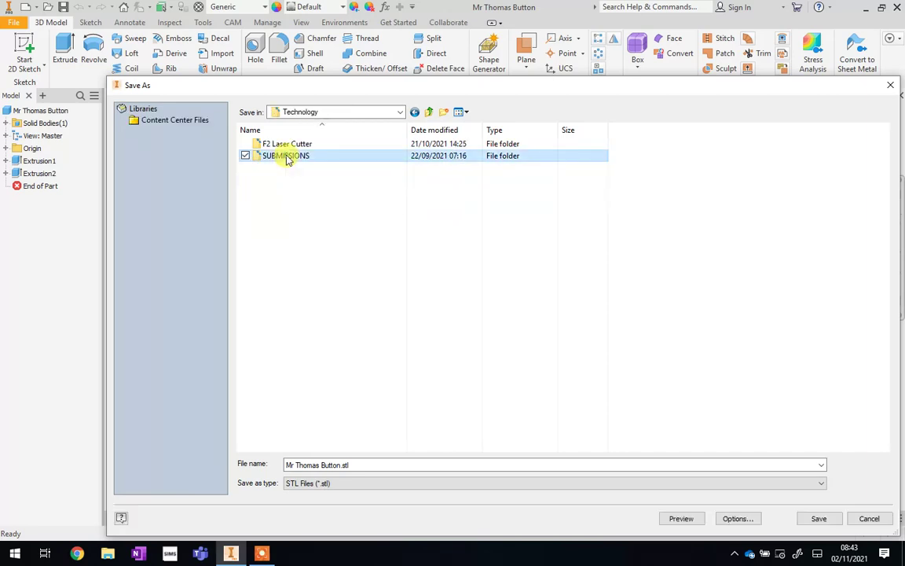
double_click(286, 155)
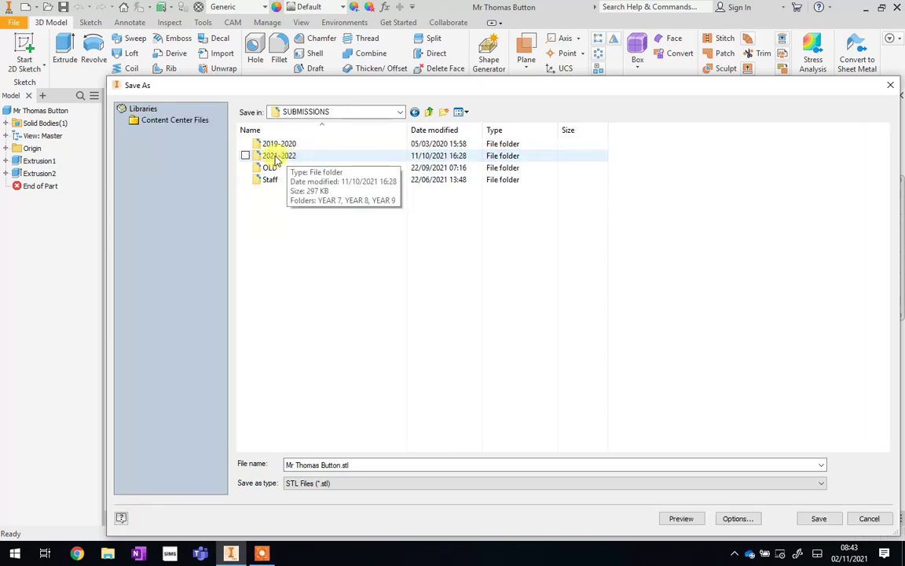
double_click(280, 156)
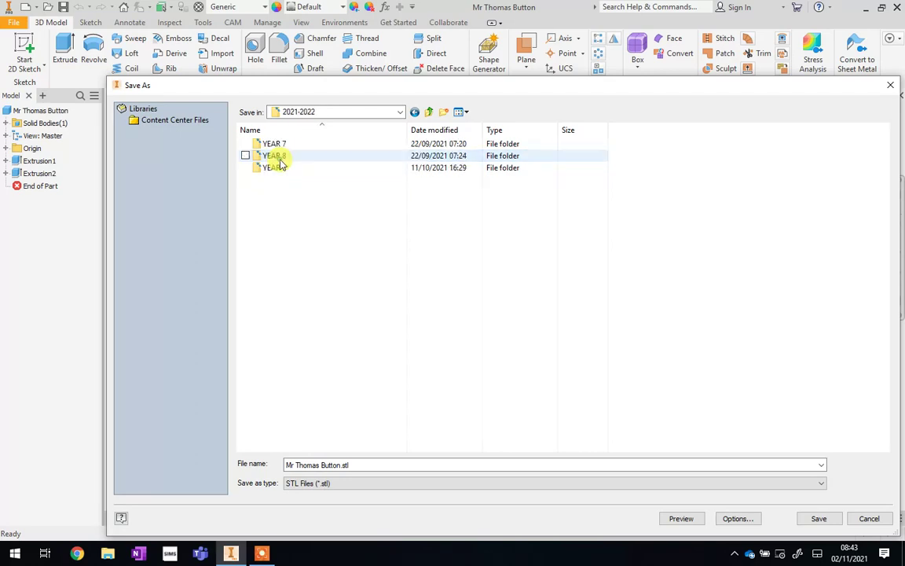
double_click(287, 156)
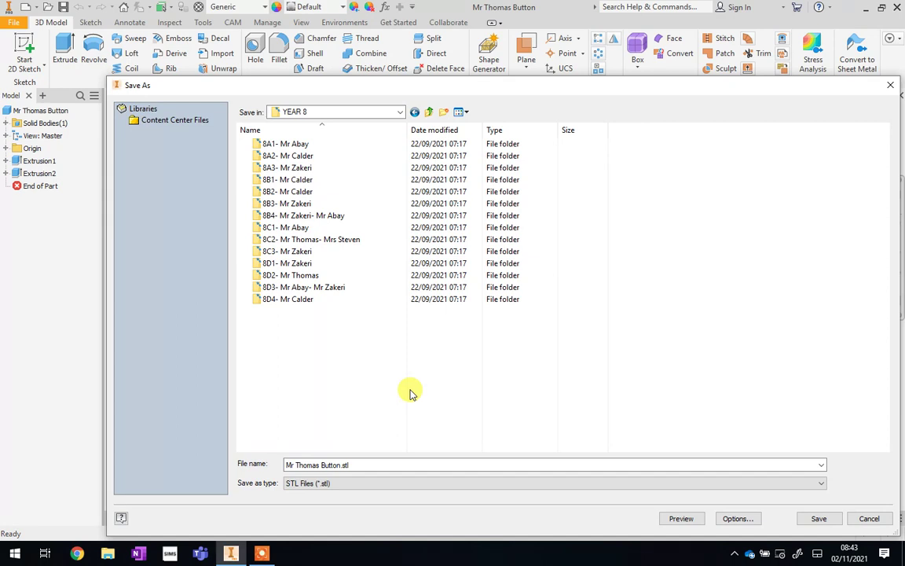
Step: Create a folder called Textiles inside YEAR 8 and open it
click(444, 112)
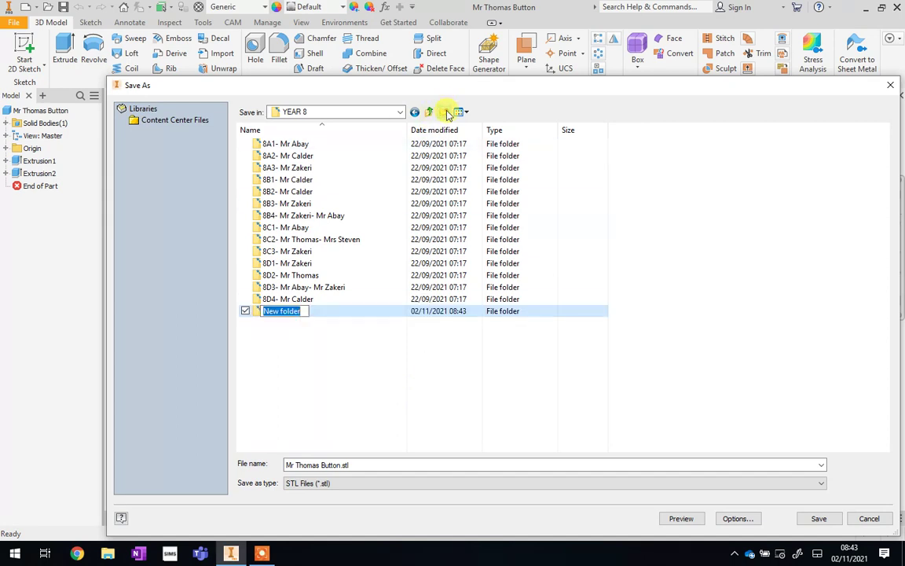
text(Tec)
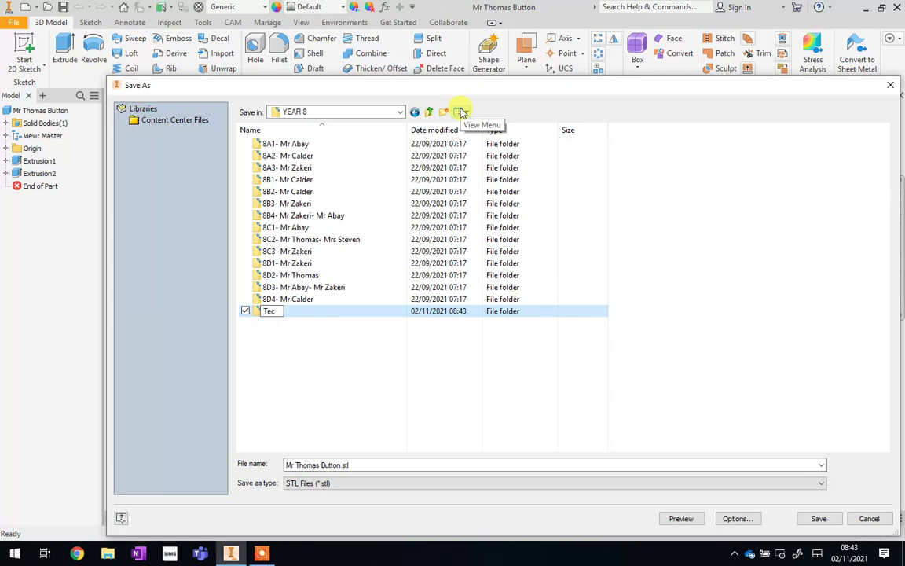
key(BackSpace)
text(xtiles)
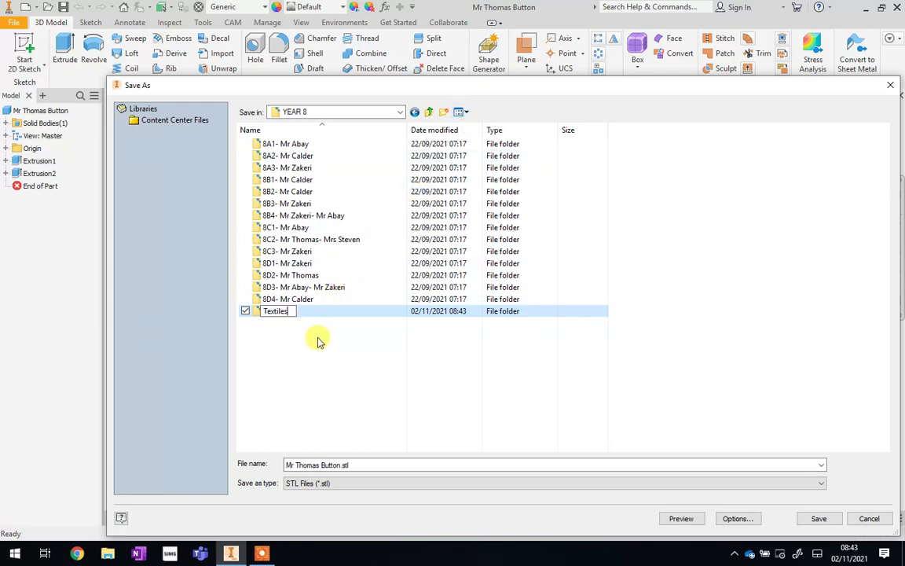
click(284, 311)
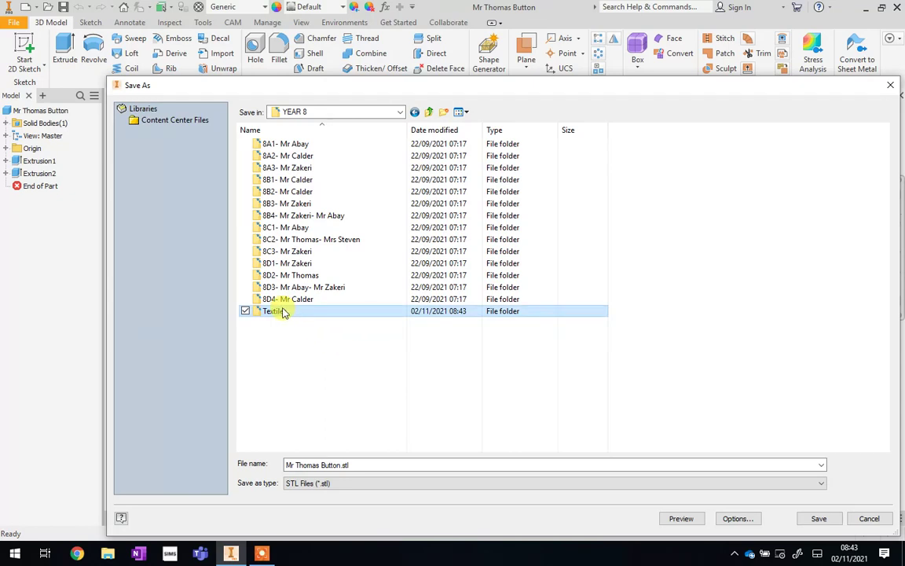
double_click(285, 311)
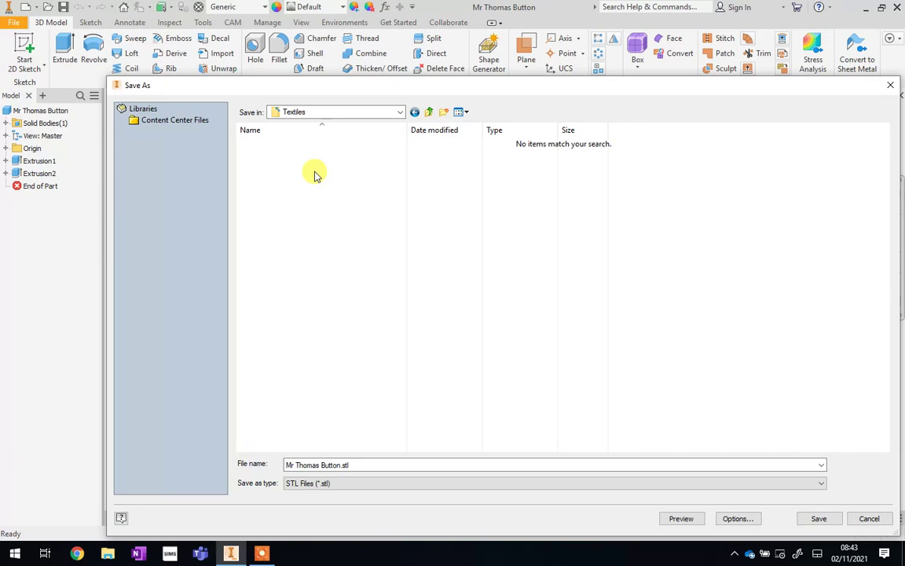
Step: Create a Test Class folder inside Textiles and save the STL file in it under the existing file name
click(444, 112)
text(Test)
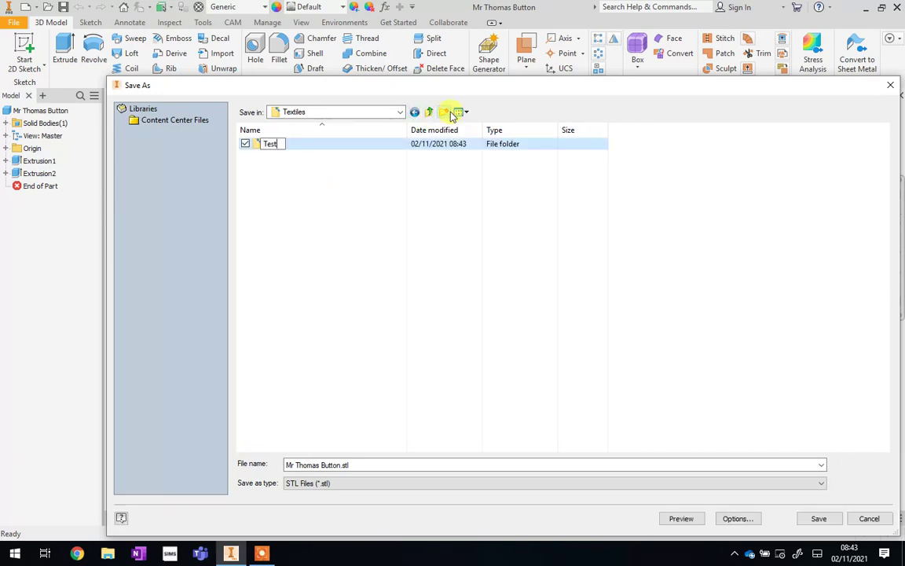
text( Class)
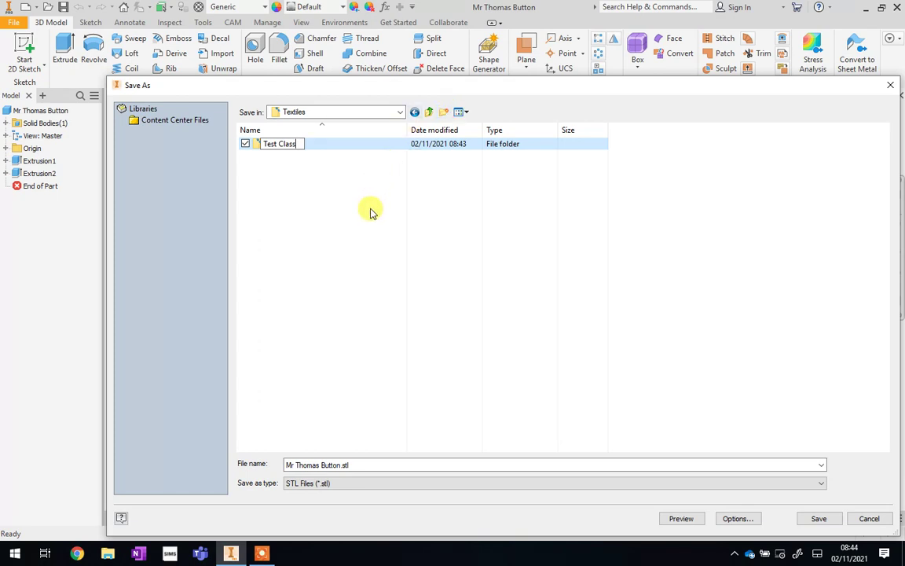
click(298, 149)
double_click(298, 146)
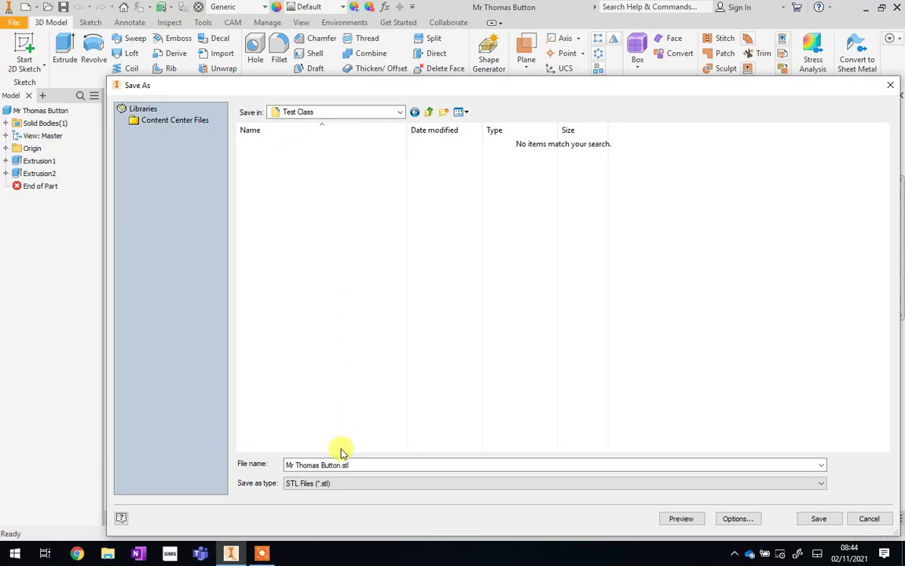
click(290, 464)
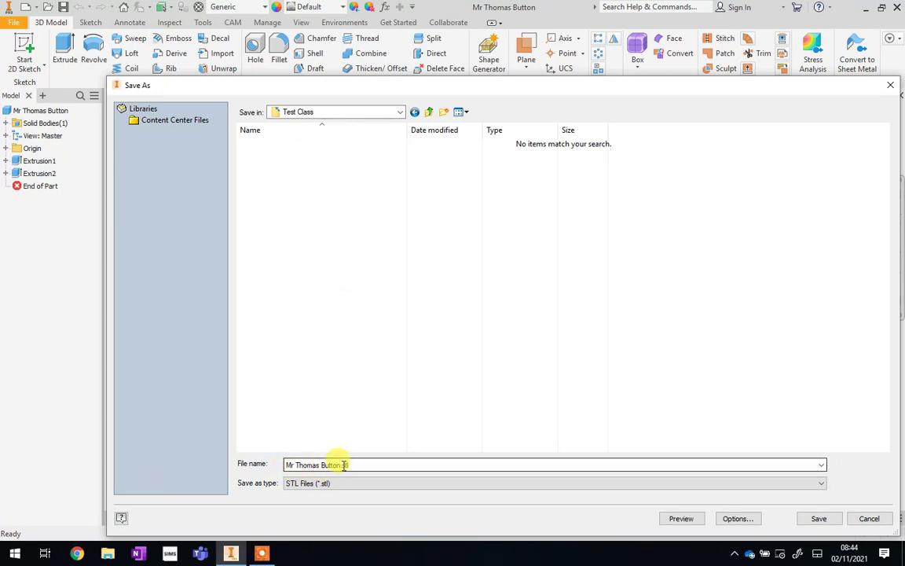
click(817, 519)
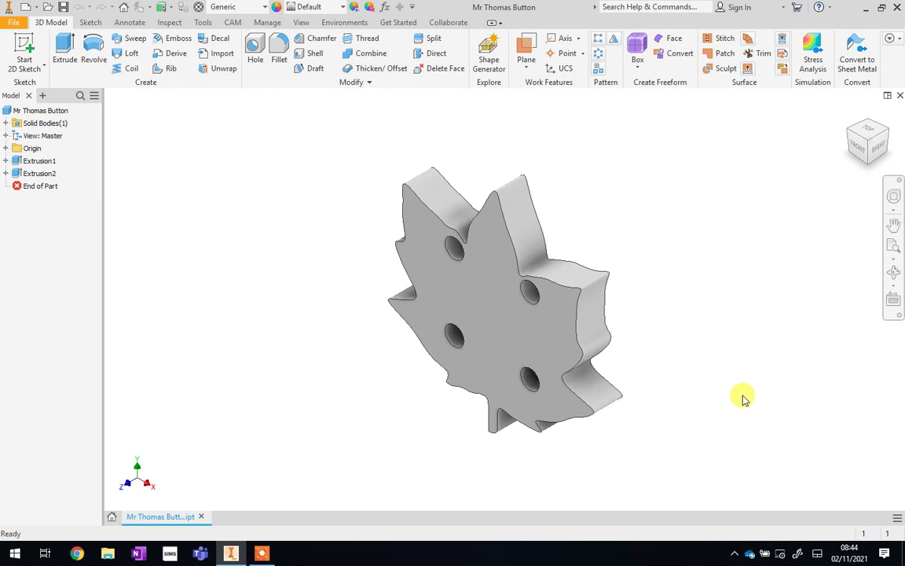
Step: Sketch two small rectangles on the leaf's front face between the four holes, one horizontal and one vertical
click(861, 145)
click(480, 303)
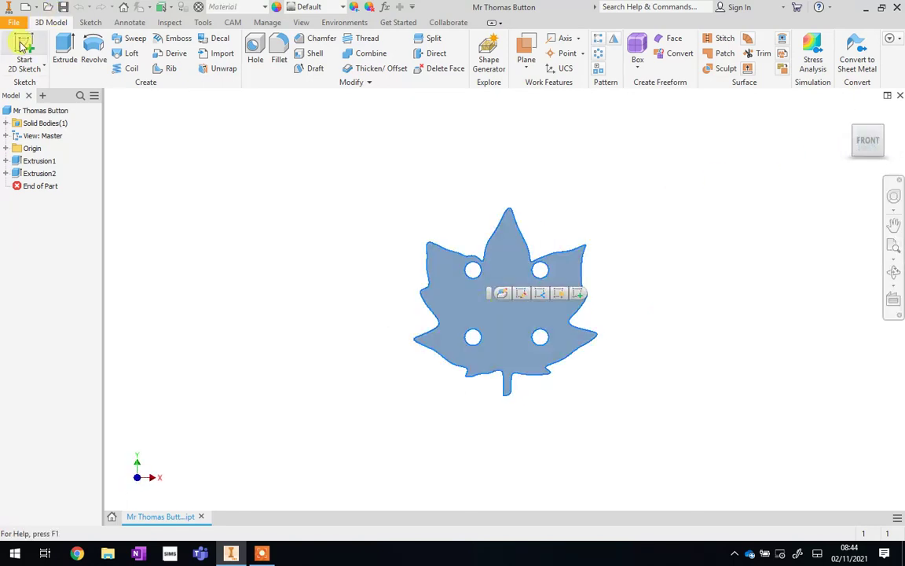
click(24, 55)
click(163, 49)
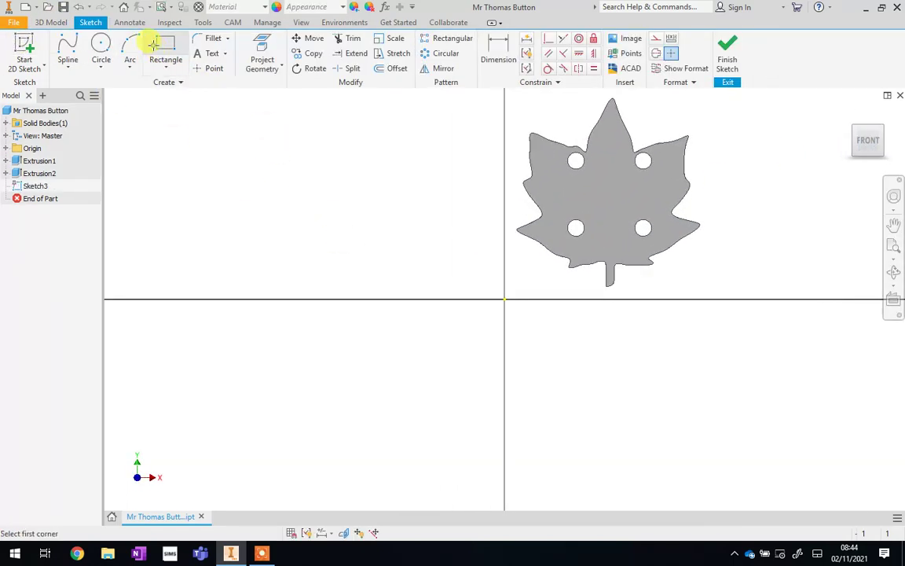
click(580, 194)
click(599, 206)
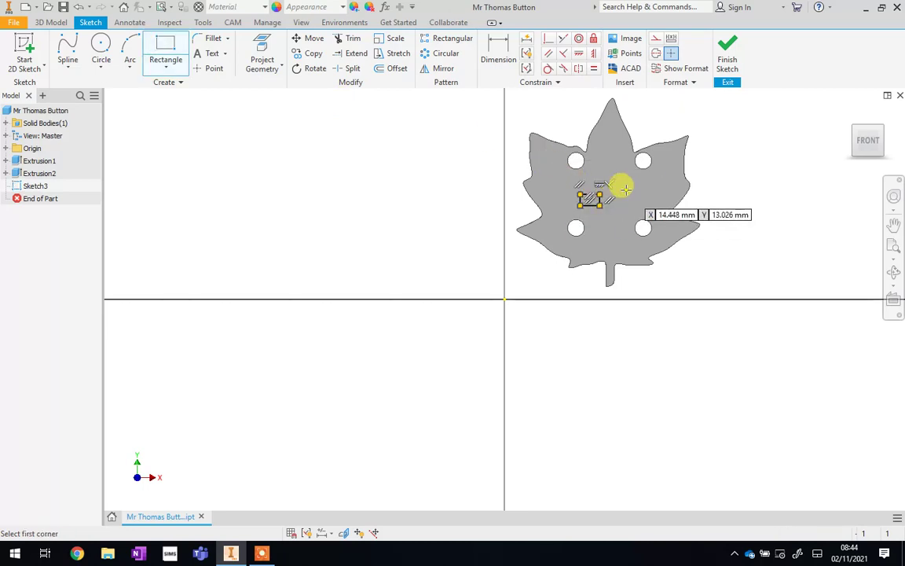
click(623, 189)
click(633, 205)
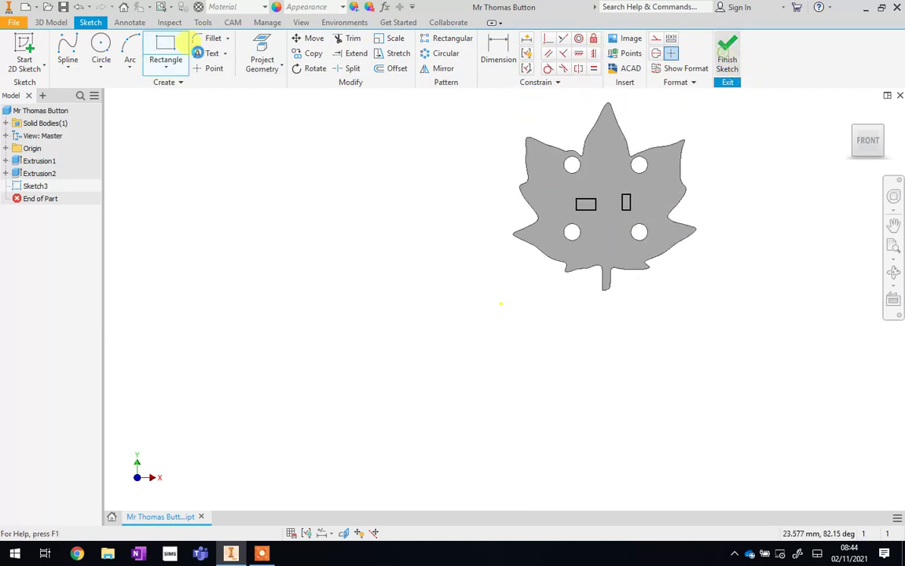
Step: Extrude both small rectangles 1 mm outward from the leaf's front face, joined to the body
click(50, 22)
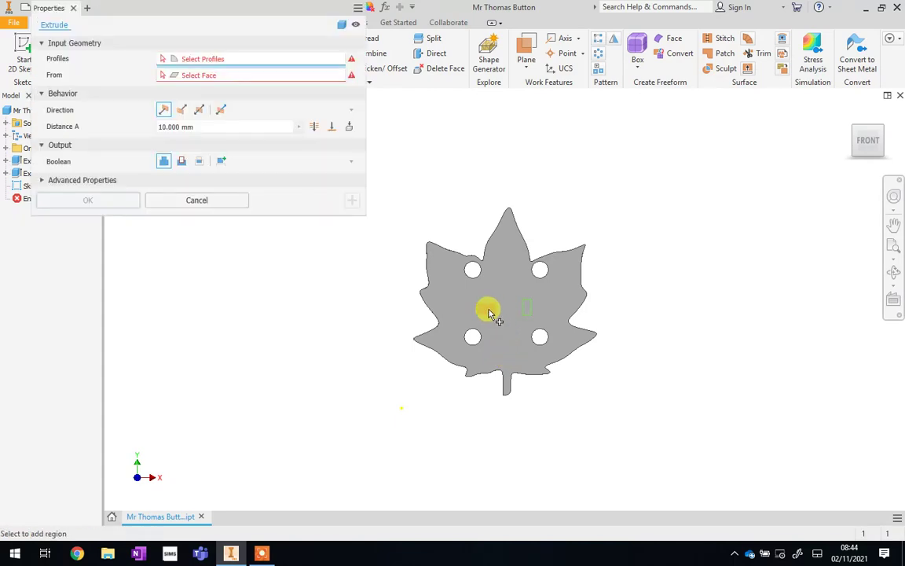
click(487, 308)
click(522, 306)
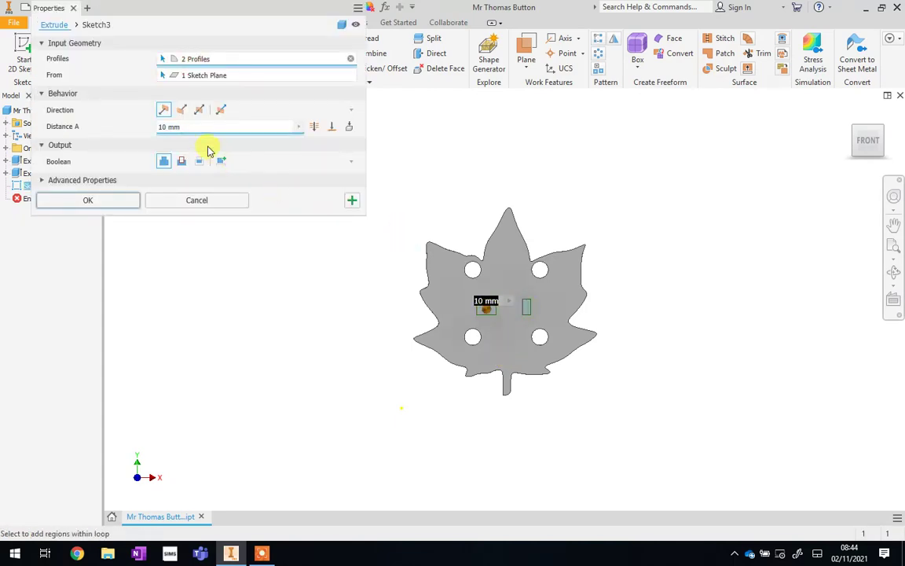
text(1)
click(110, 199)
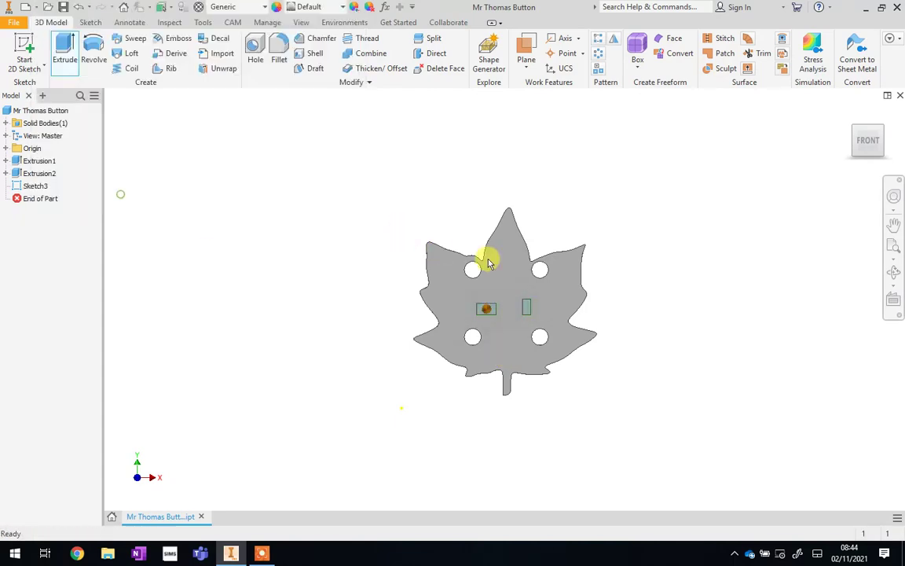
click(894, 271)
drag(597, 279, 529, 203)
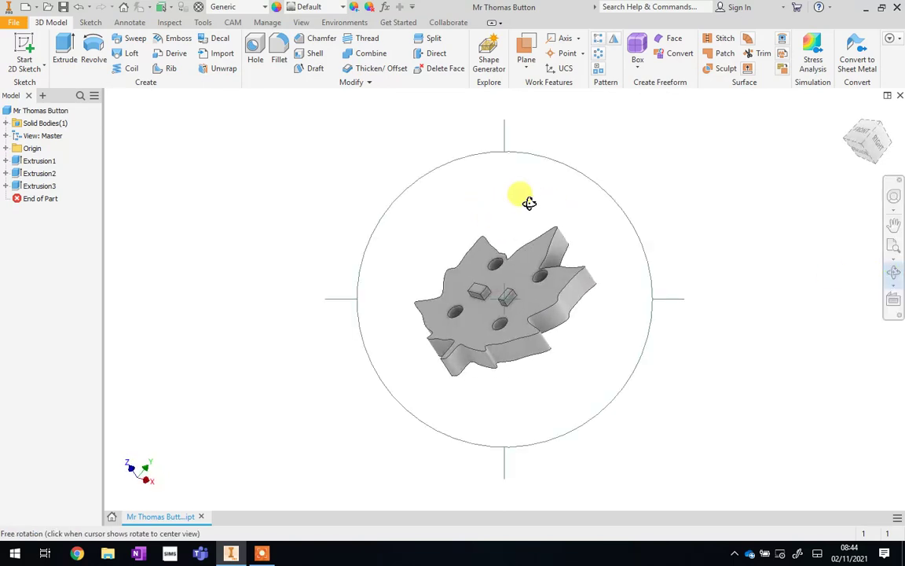